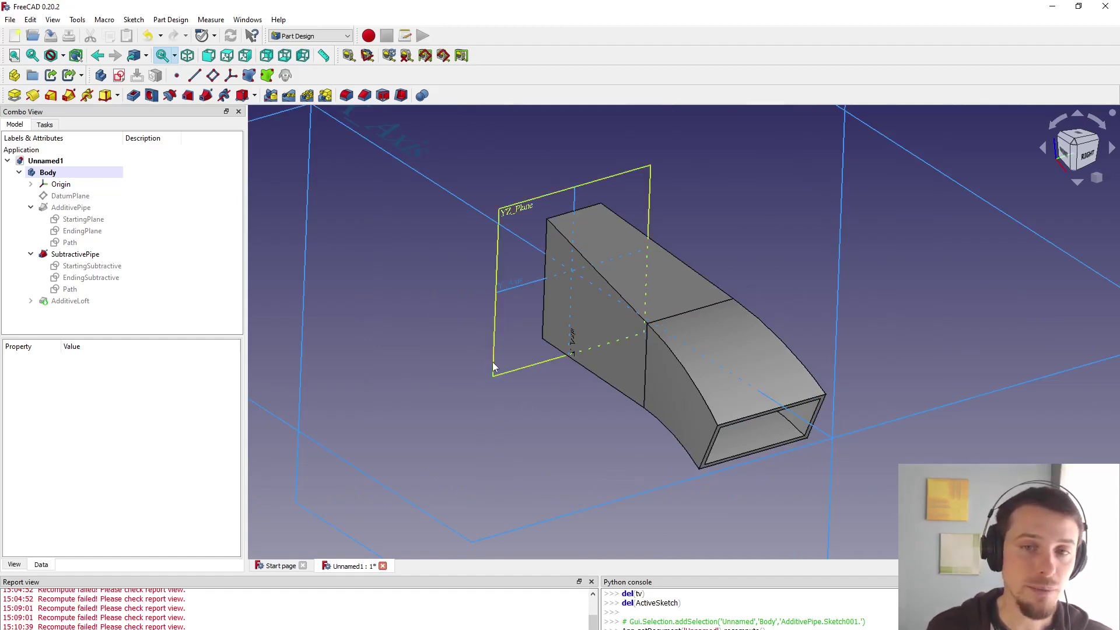
Orbit the finished hollow duct to inspect its shape from other sides.
scroll(643, 301, up, 2)
middle_drag(644, 300, 538, 379)
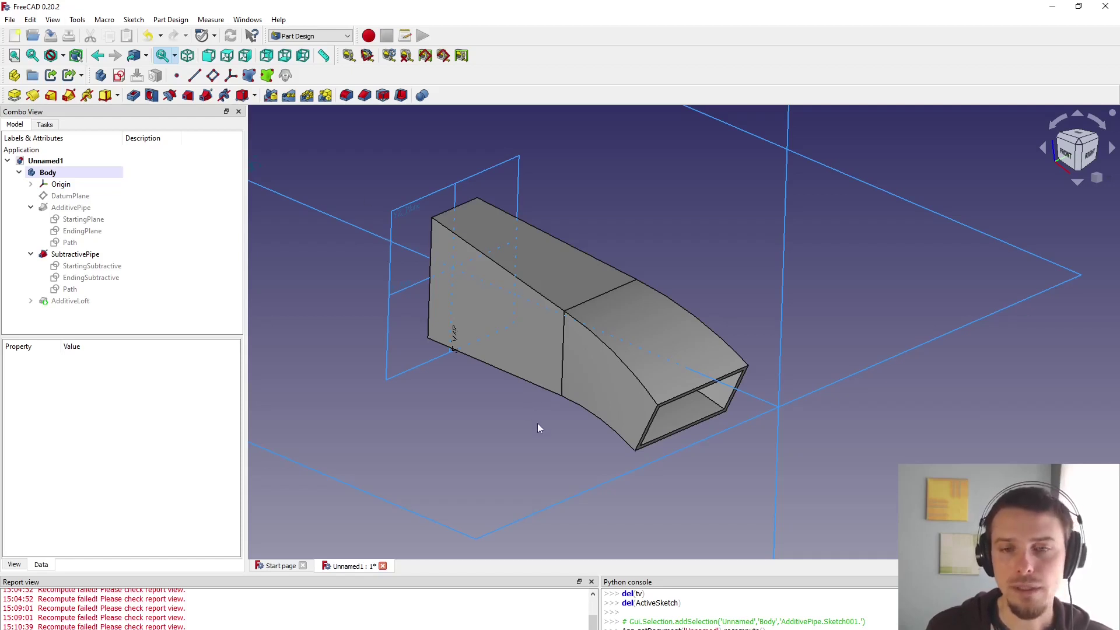
mouse_move(607, 426)
middle_down()
mouse_move(620, 425)
mouse_move(592, 418)
mouse_move(586, 431)
middle_up()
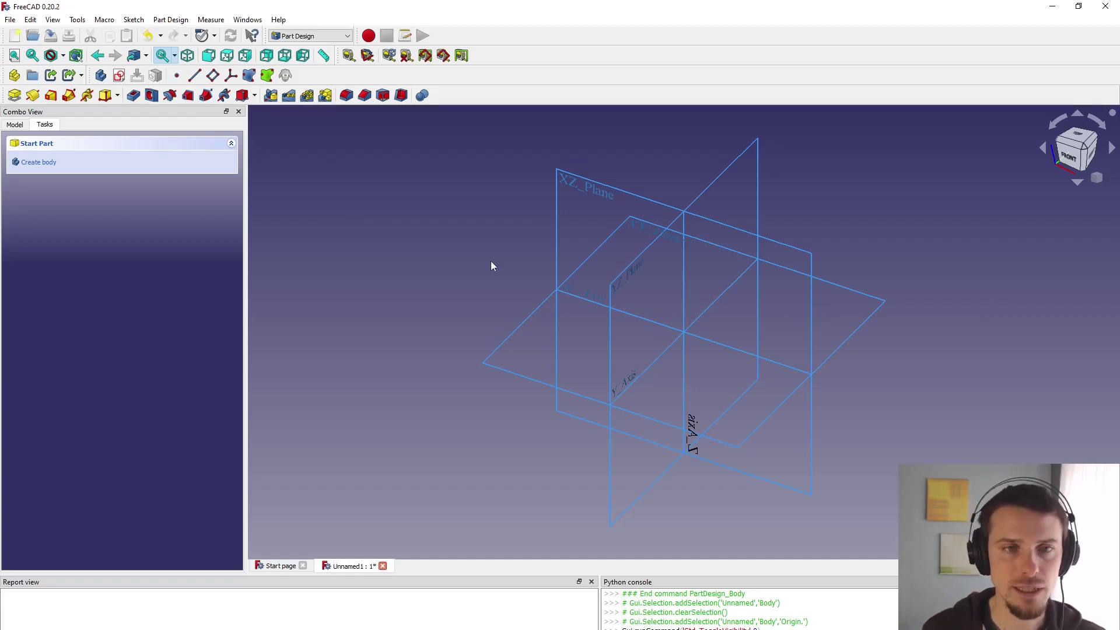
Start a sketch on the YZ plane and draw a rectangle.
click(618, 284)
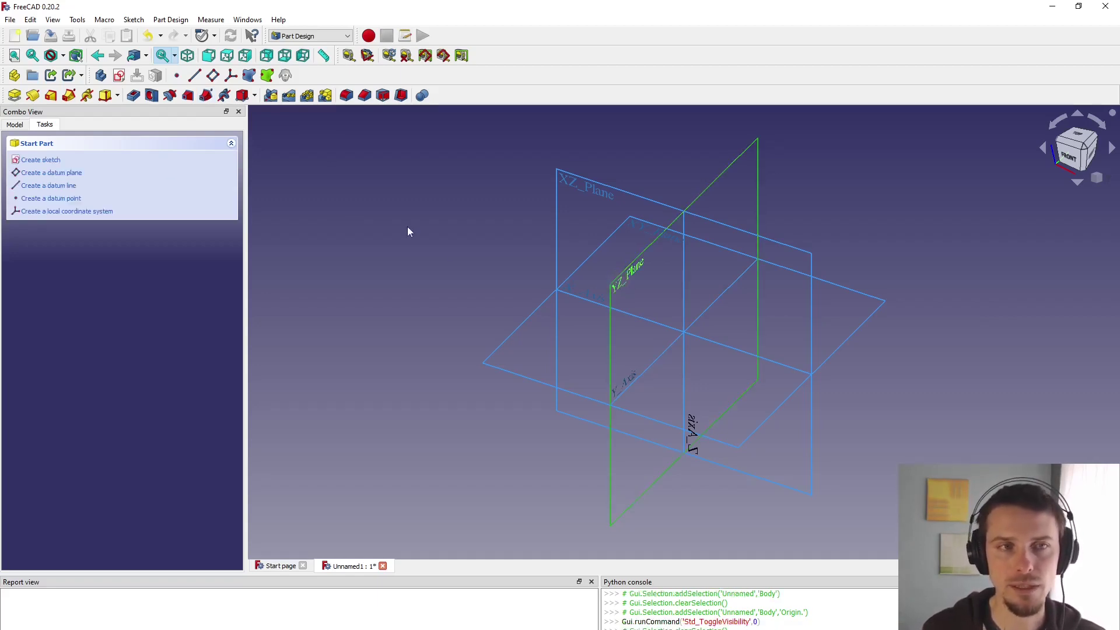
click(40, 160)
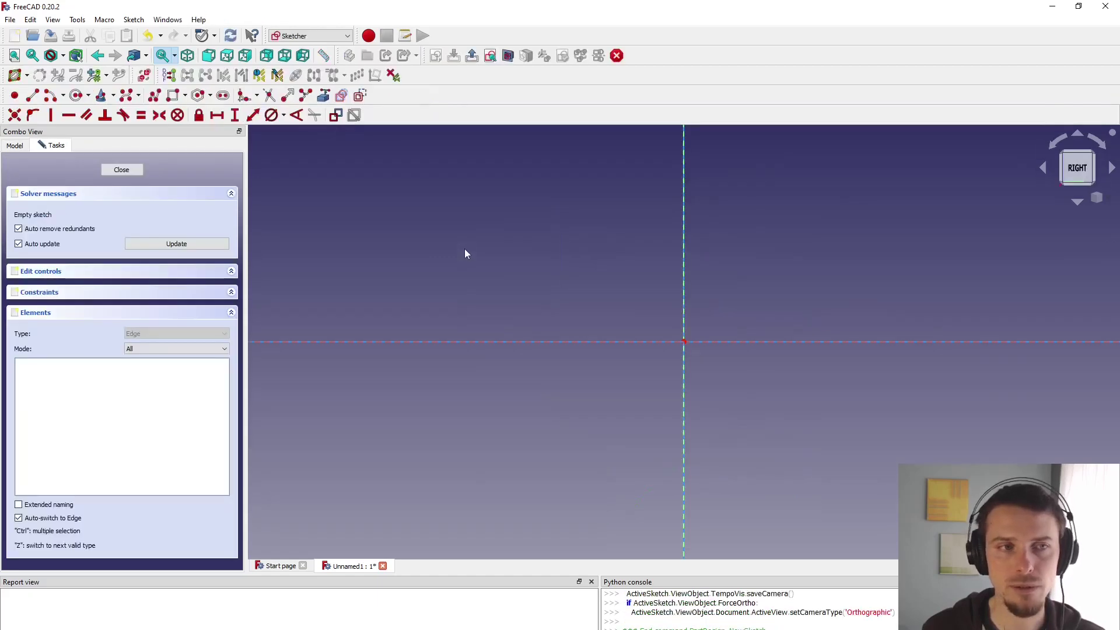
click(172, 95)
click(595, 233)
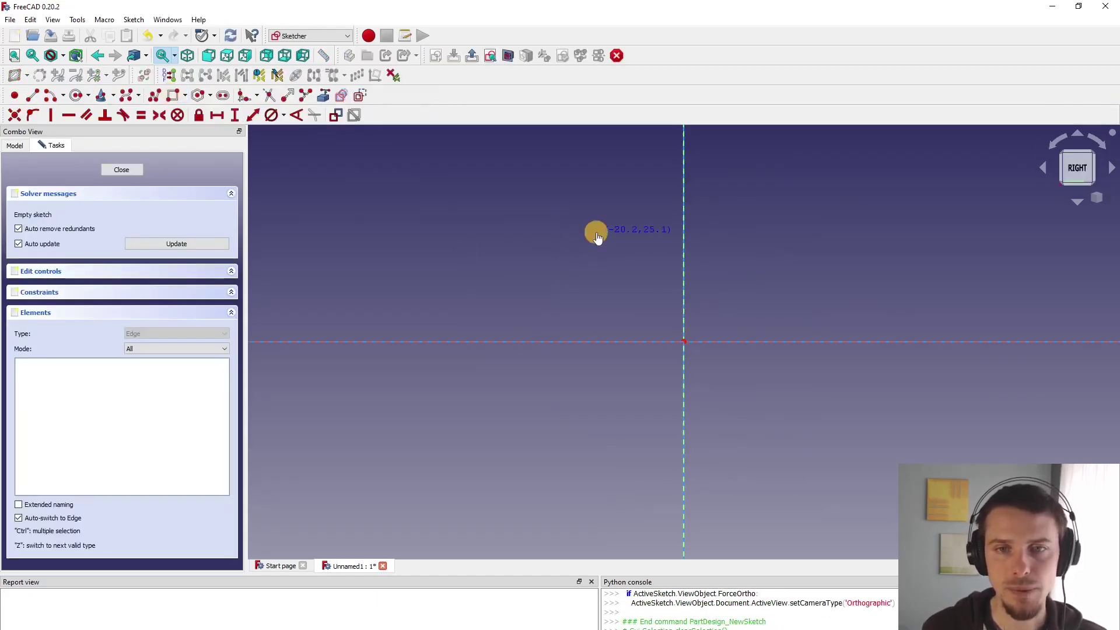
click(766, 485)
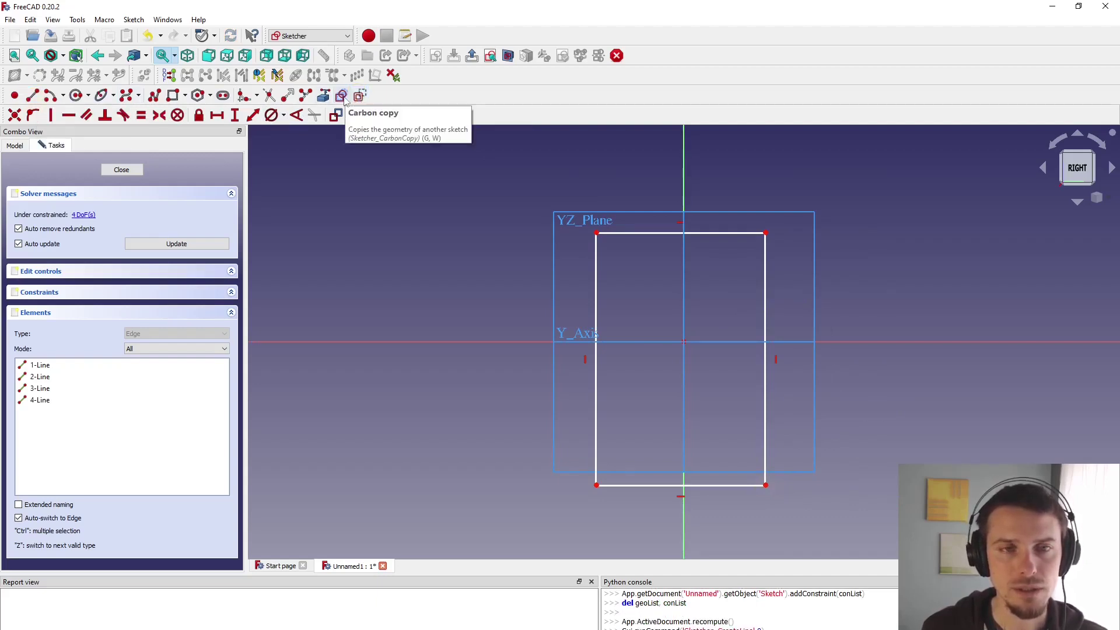
Draw two diagonals joining the rectangle's opposite corners.
click(596, 234)
click(765, 484)
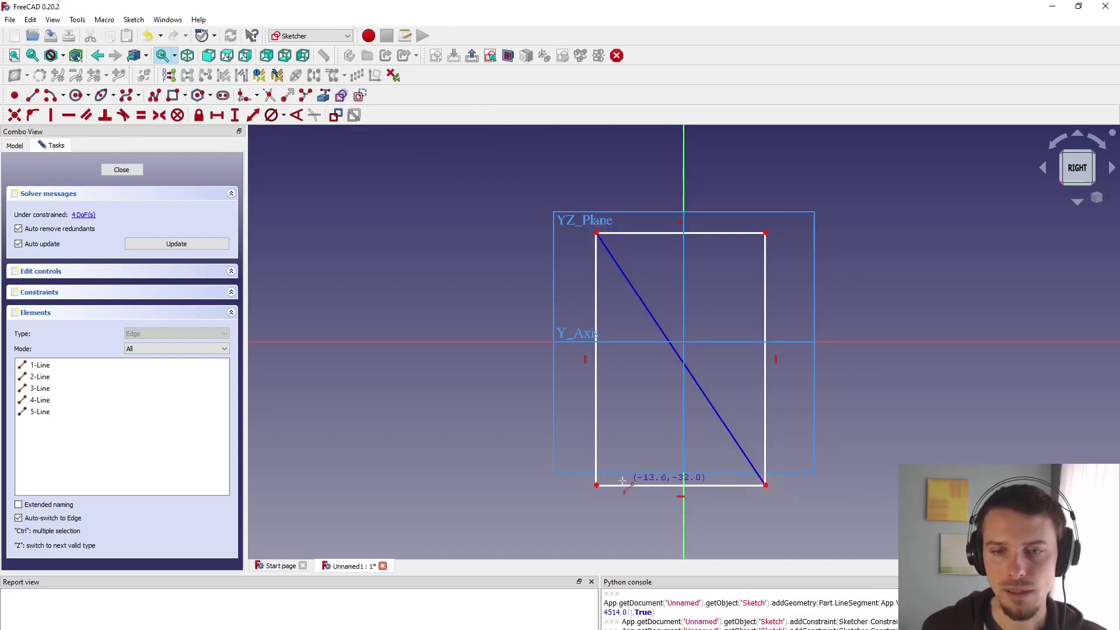
click(596, 485)
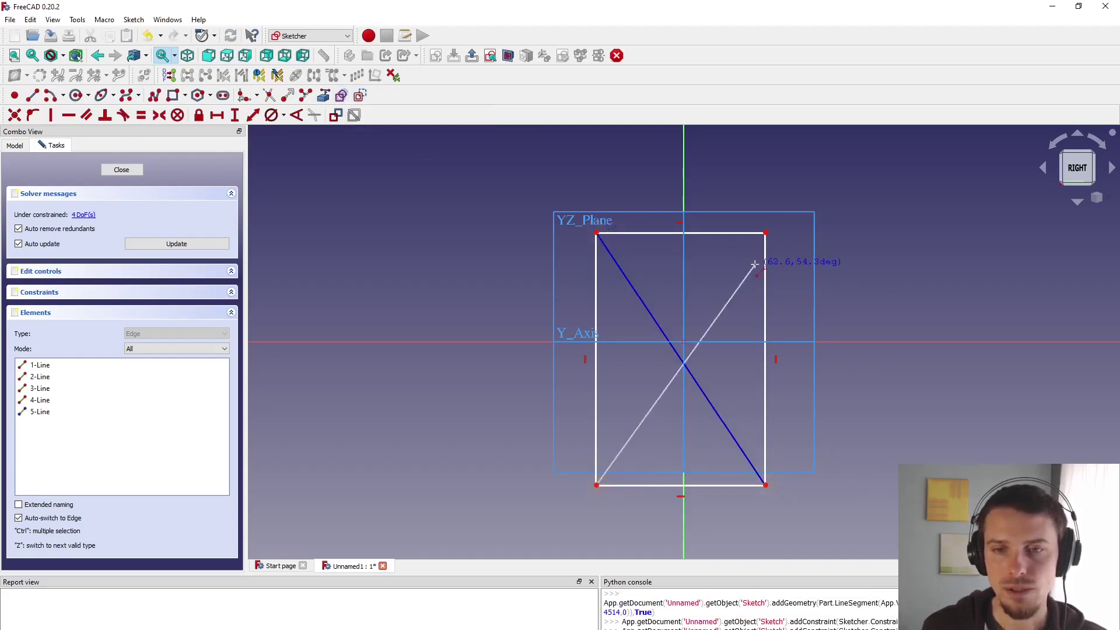
click(765, 234)
Constrain both diagonals Point-on-Object to the origin so the rectangle stays centred.
click(718, 303)
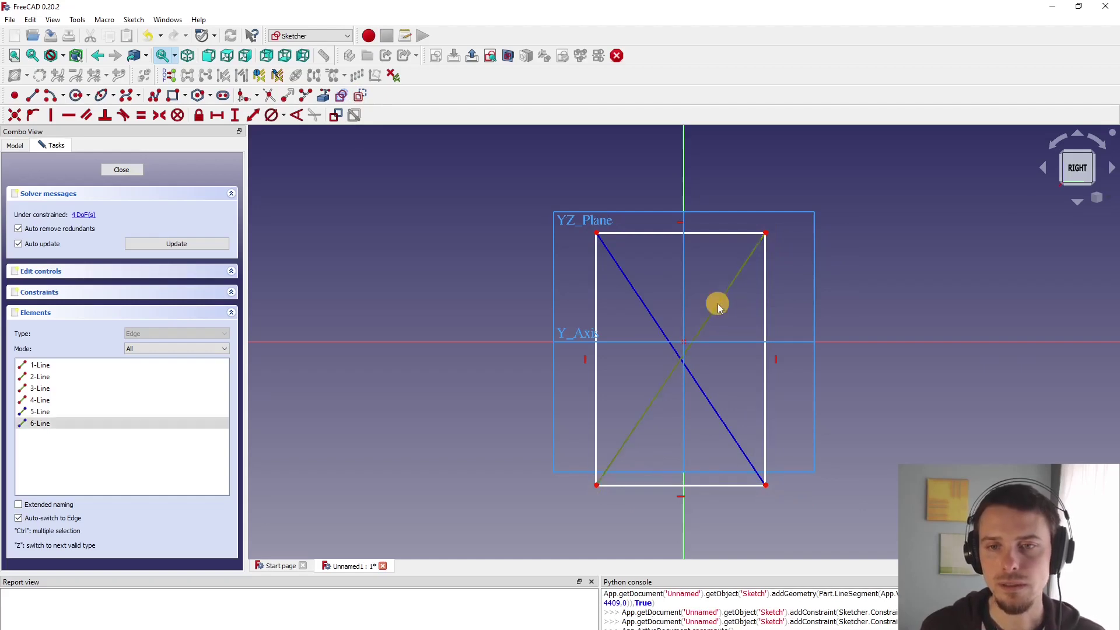
click(683, 339)
key(c)
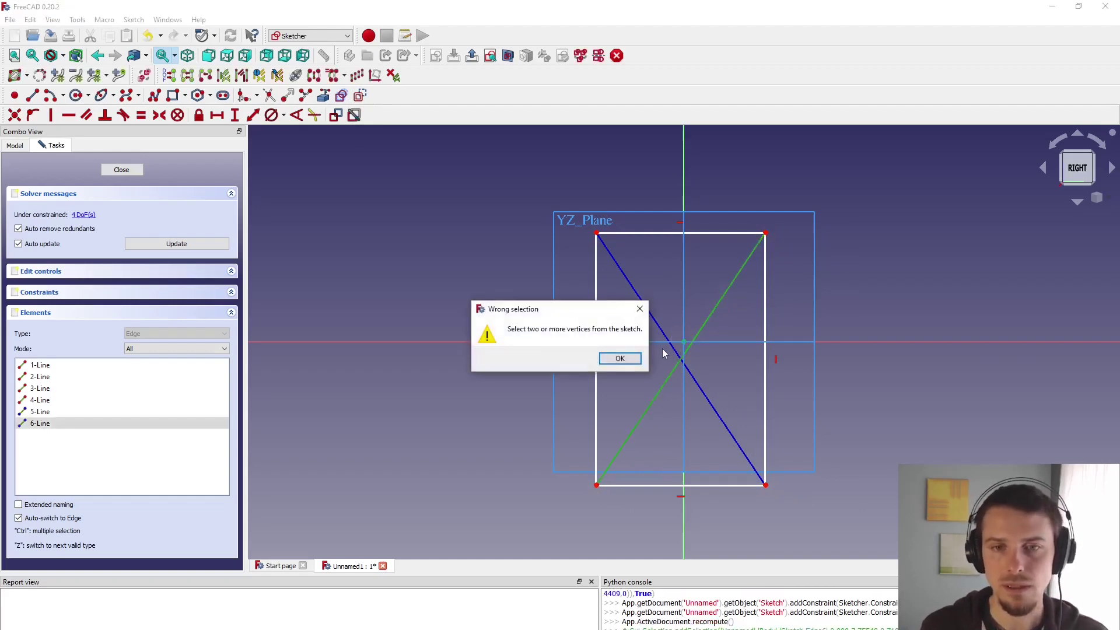
key(Return)
key(o)
click(660, 332)
click(684, 341)
key(o)
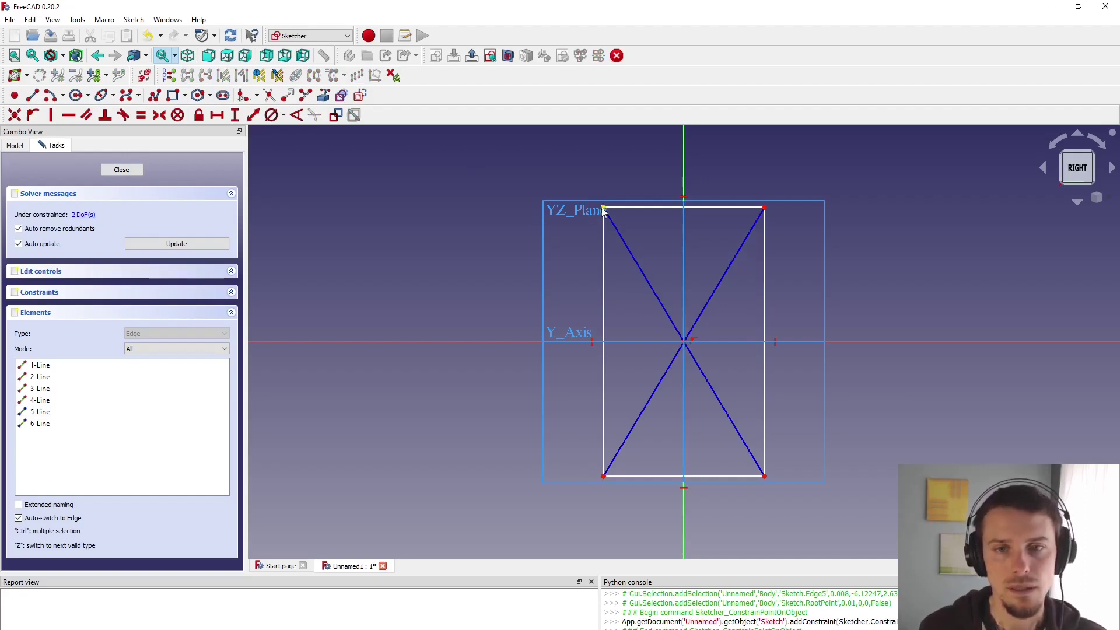
mouse_move(603, 208)
mouse_down()
mouse_move(585, 226)
mouse_move(598, 219)
mouse_up()
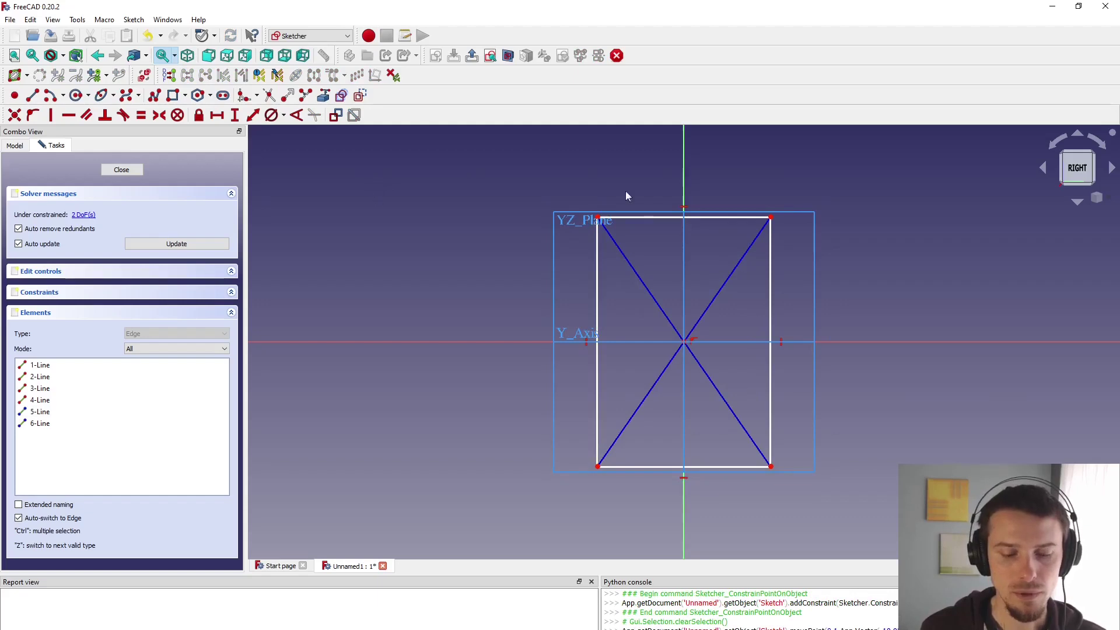
Give the top edge a 40 mm horizontal distance and the left edge an 80 mm vertical distance.
click(645, 217)
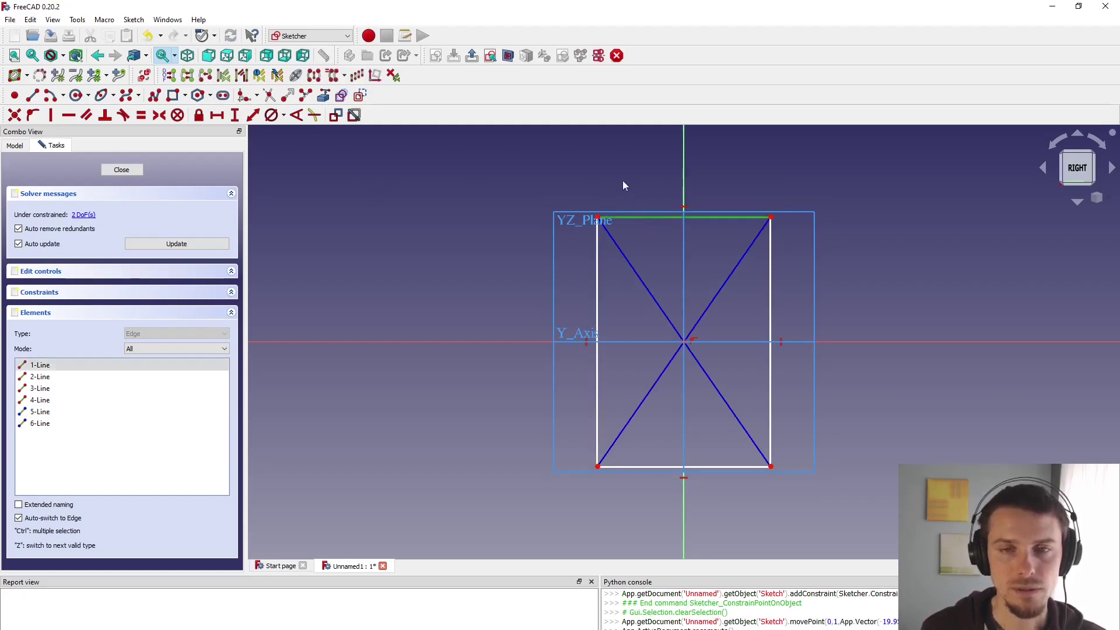
click(217, 115)
text(40)
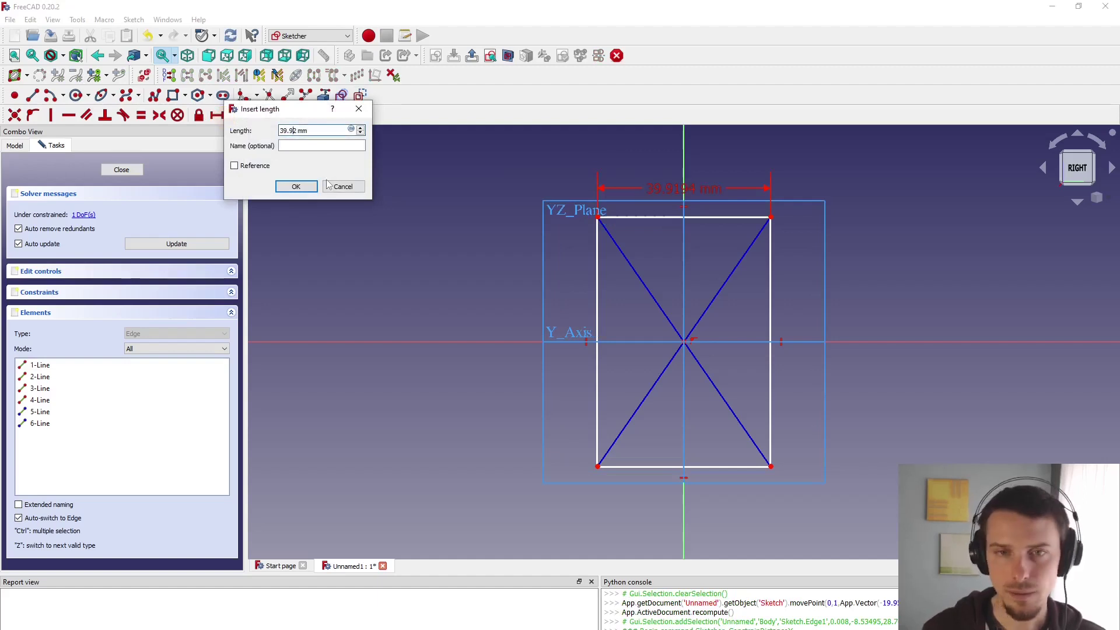
key(Return)
double_click(659, 191)
text(2)
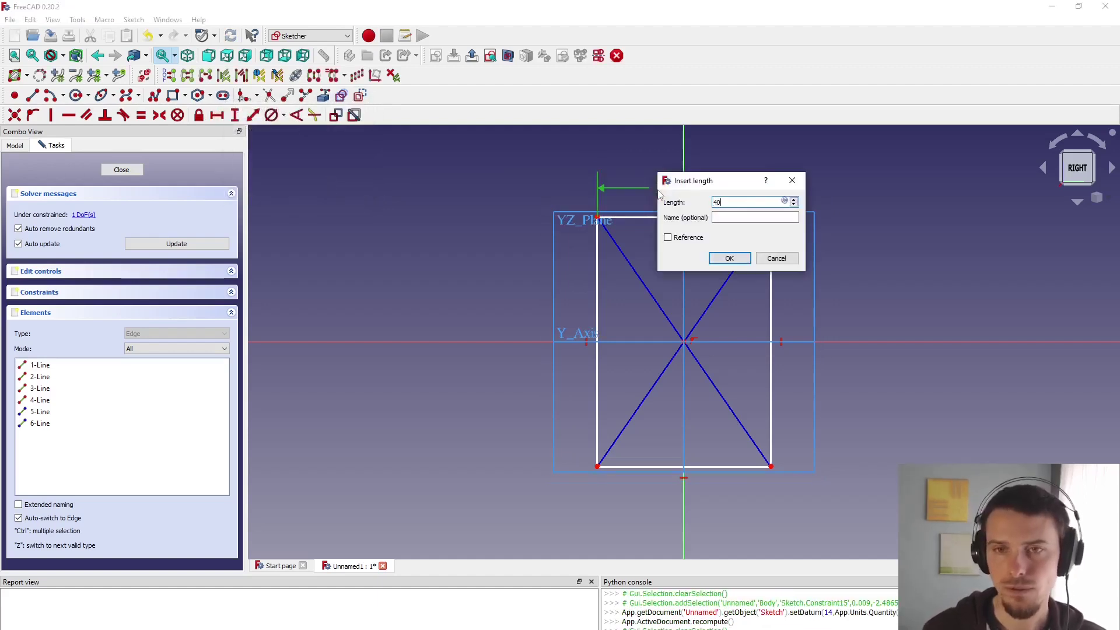
key(Return)
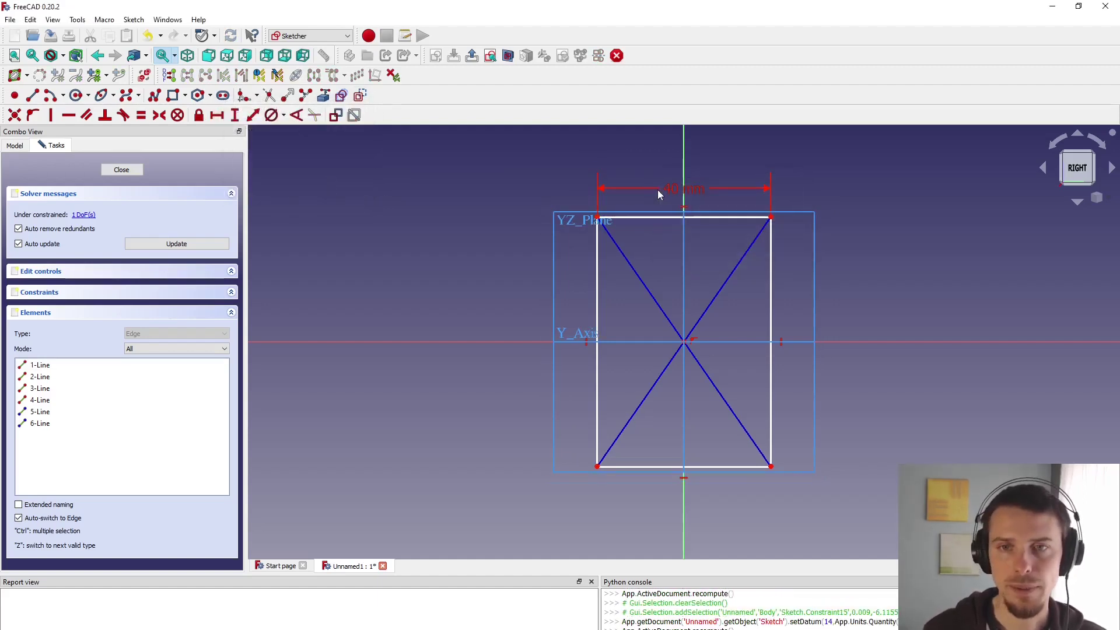
click(235, 115)
click(596, 291)
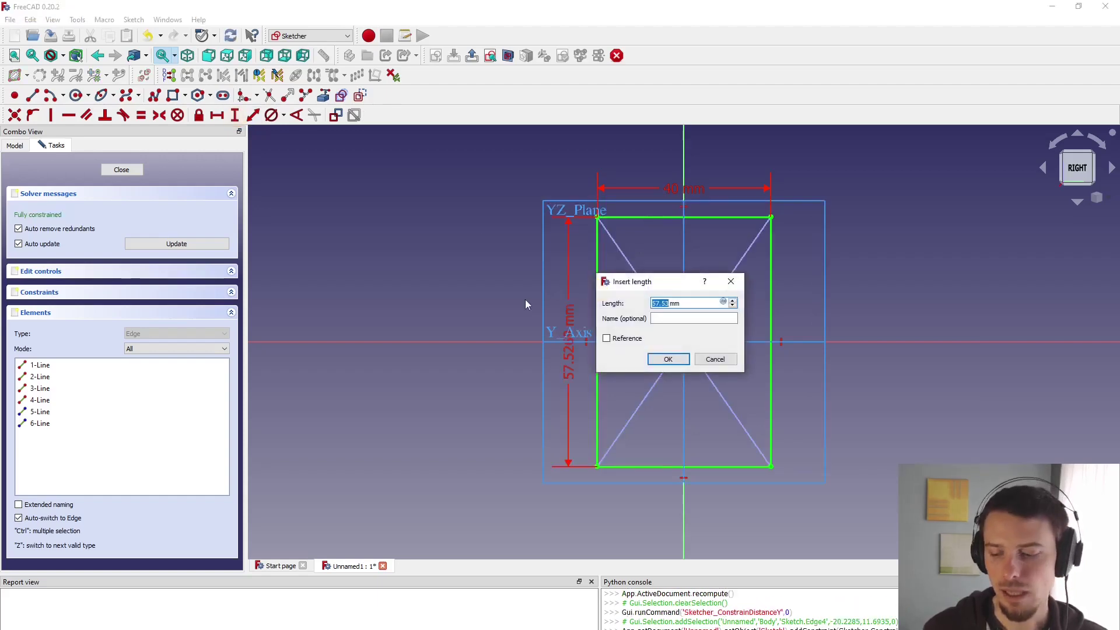
text(80)
key(Return)
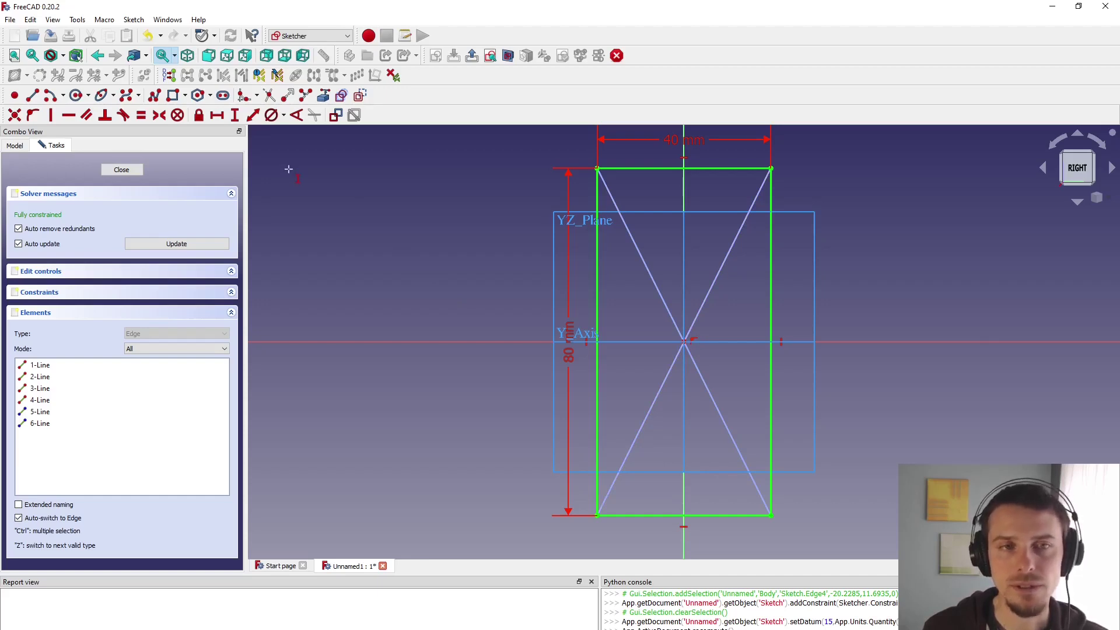
Close the rectangle sketch and add a datum plane attached to it.
click(124, 169)
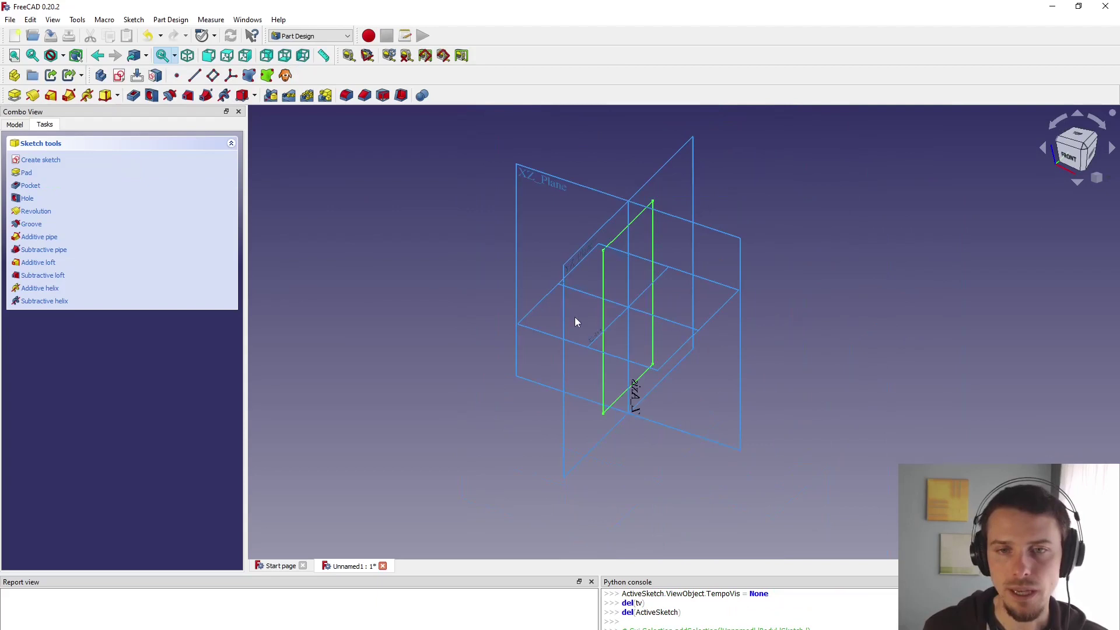
middle_drag(585, 327, 523, 321)
click(14, 125)
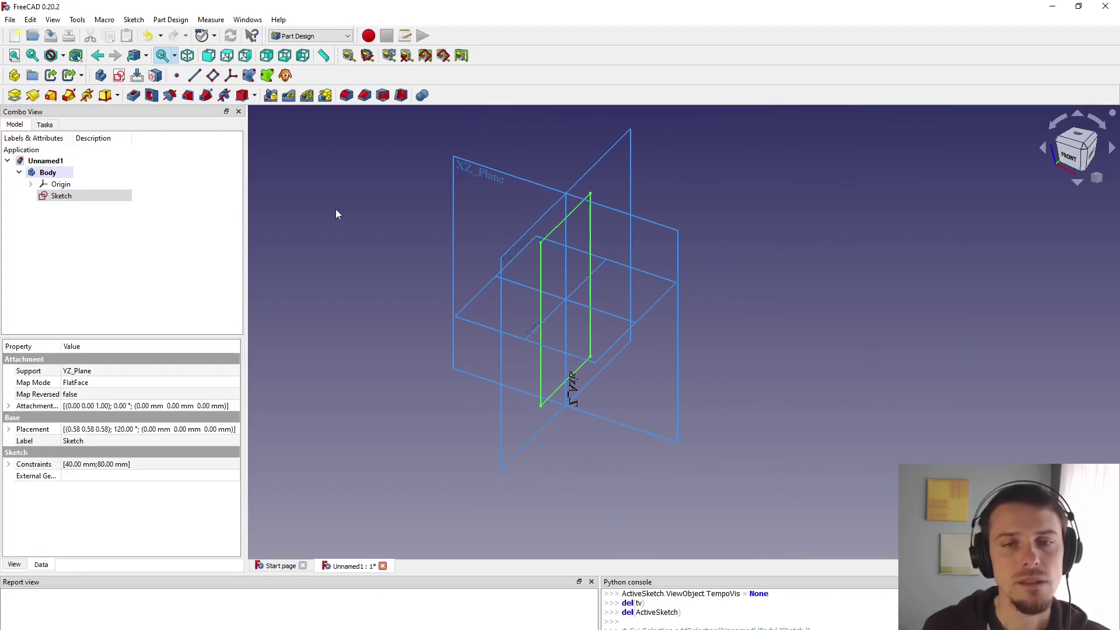
click(214, 77)
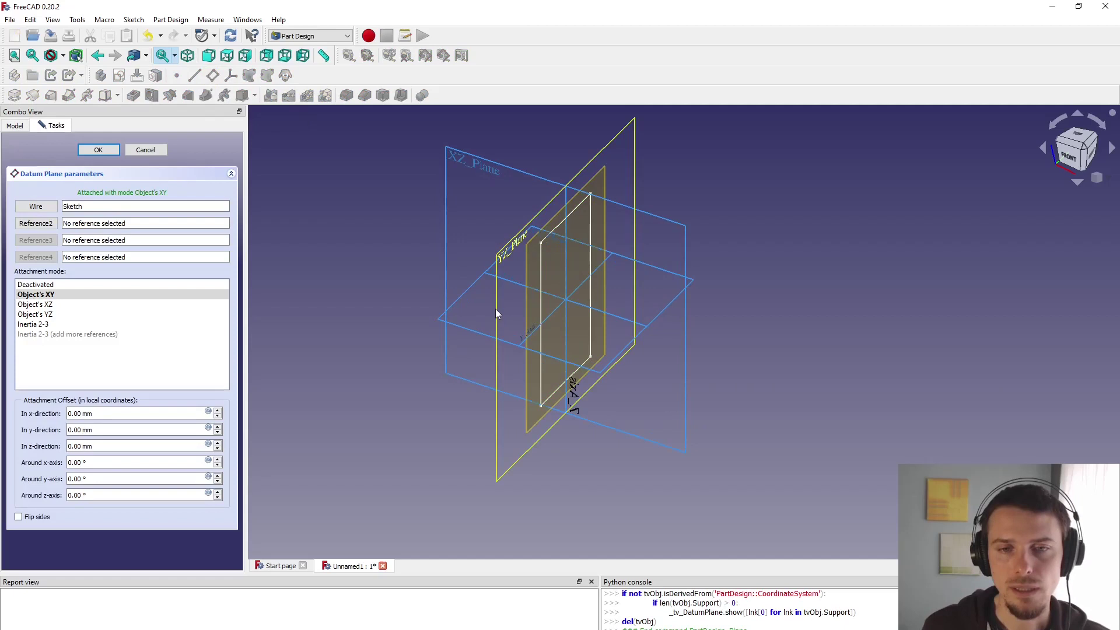
key(Return)
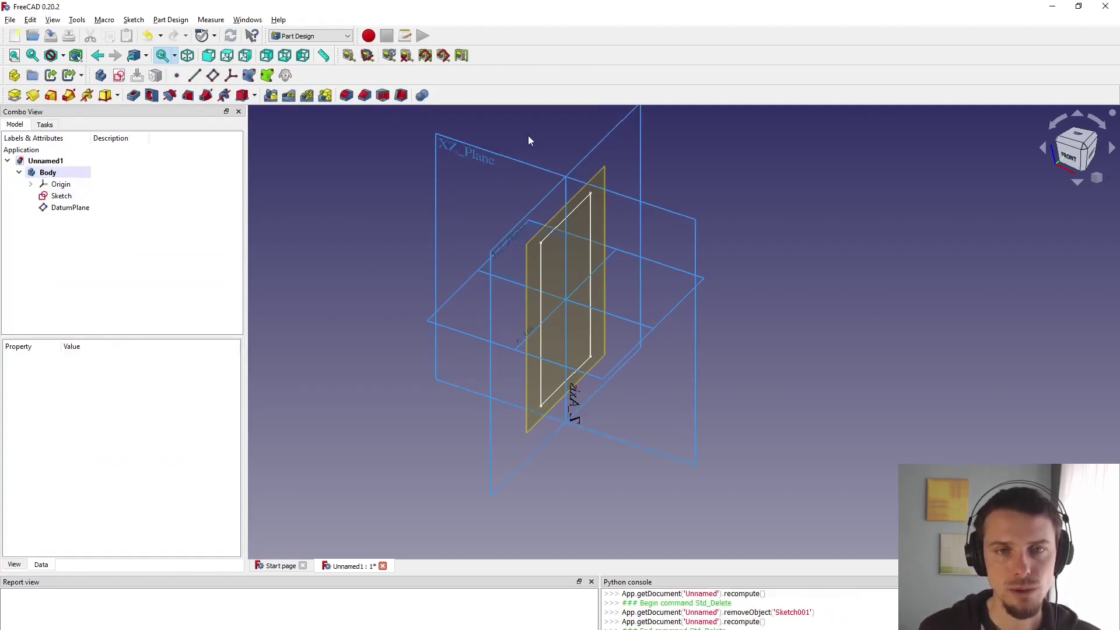
Rename the sketch to StartingPlane and delete the extra DatumPlane.
click(62, 196)
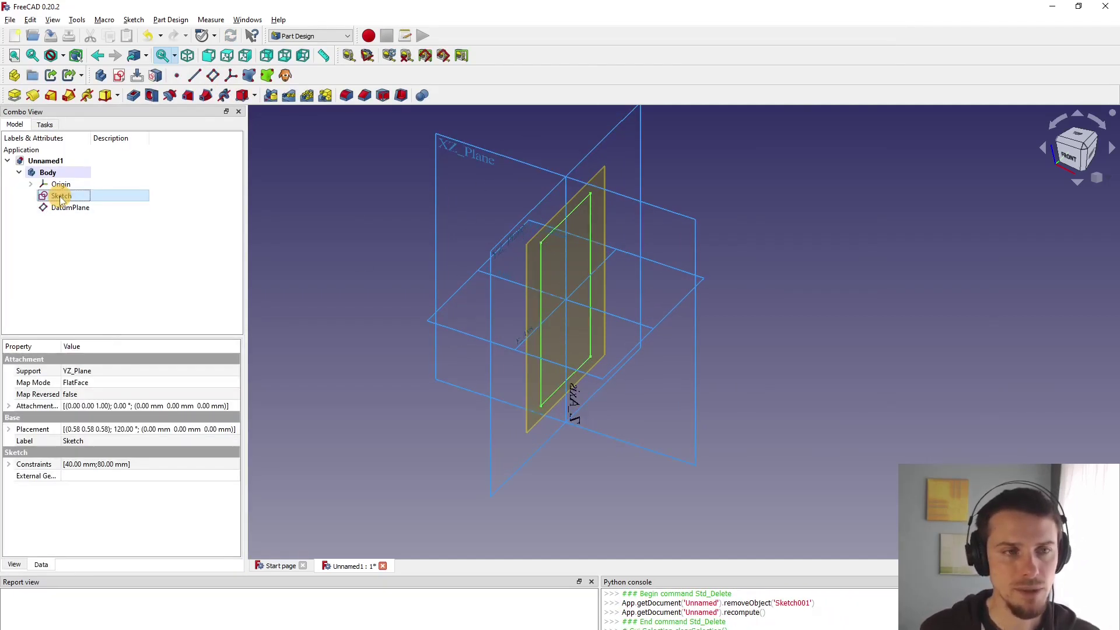
click(61, 197)
text(s)
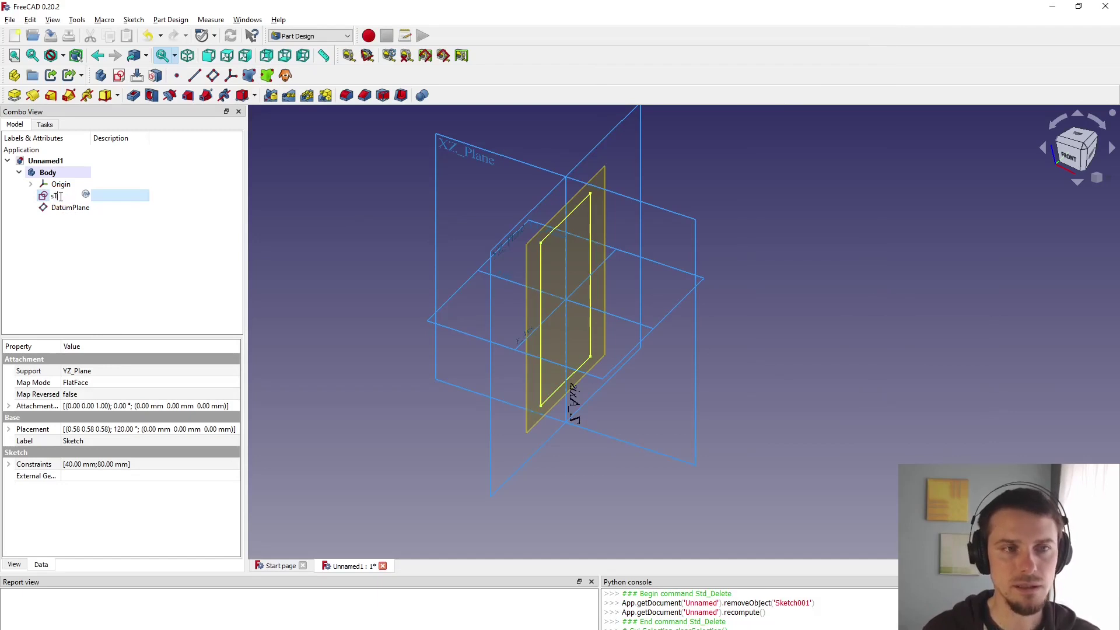
text(tarting)
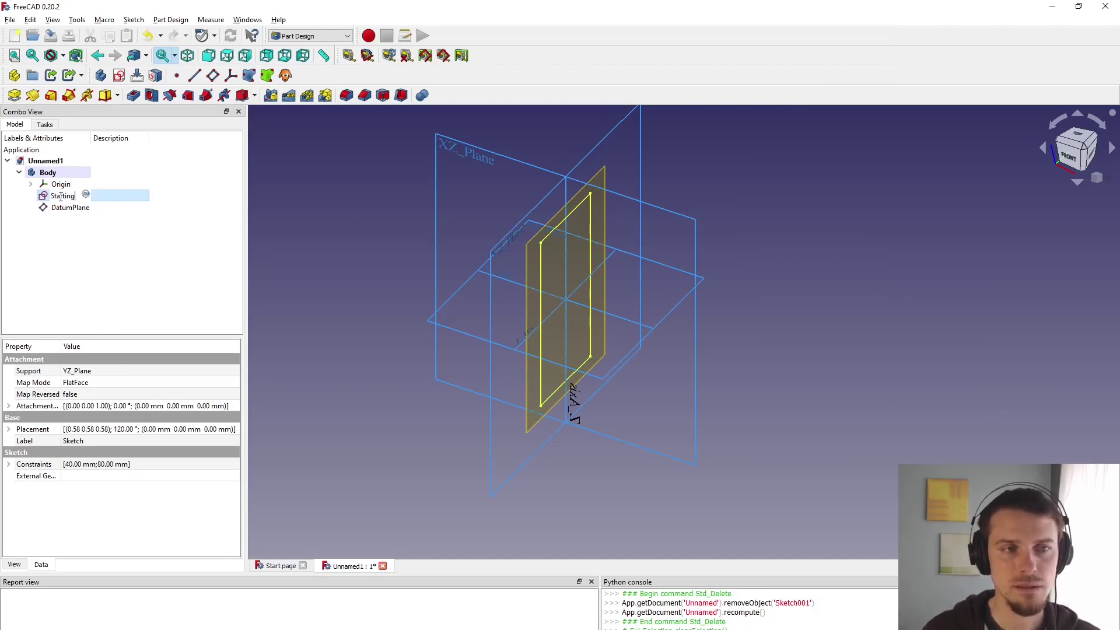
text(Plane)
key(Return)
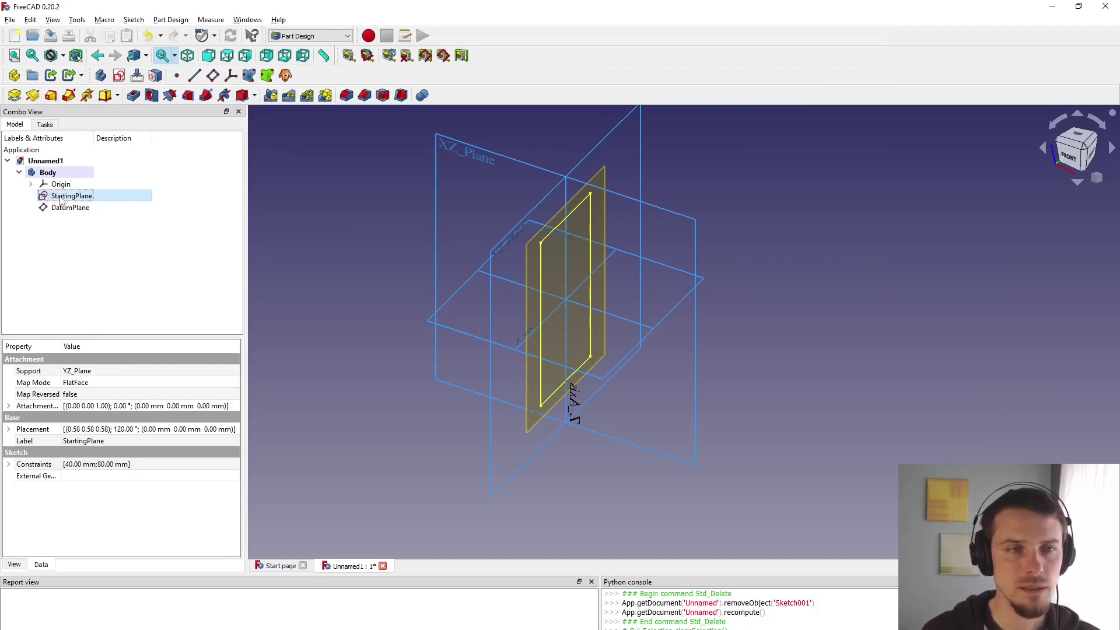
right_click(58, 207)
click(111, 340)
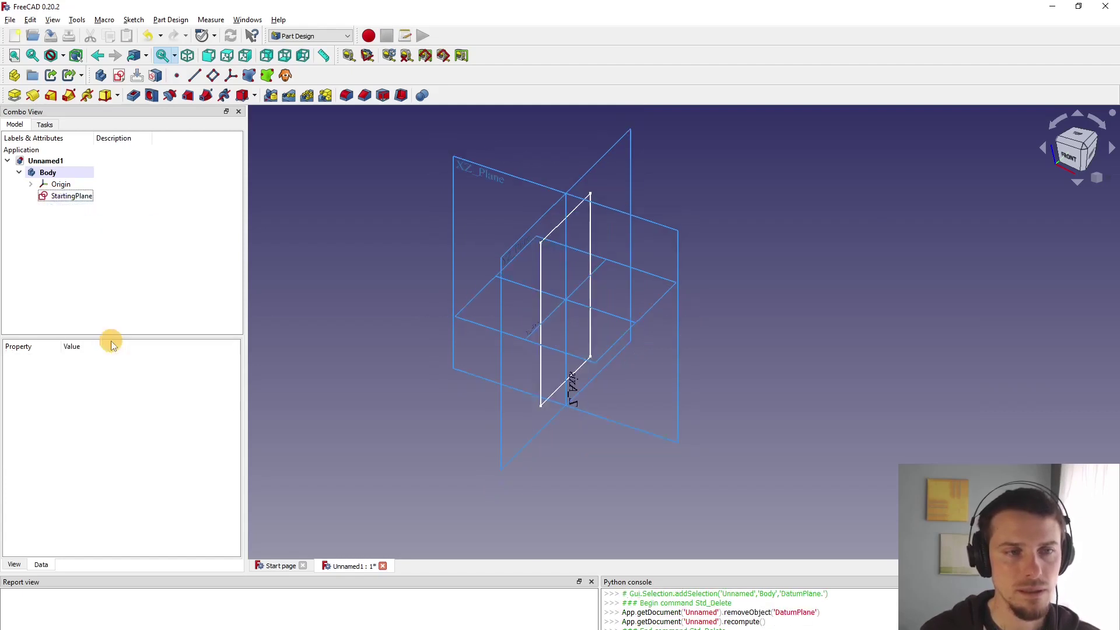
click(460, 175)
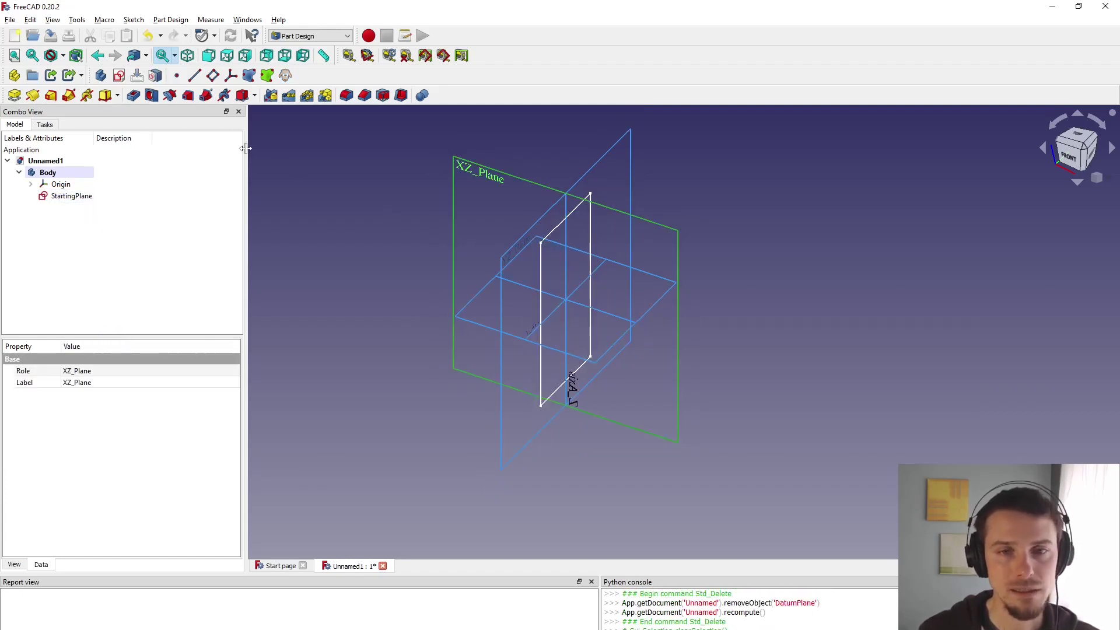
Start a sketch on the XZ plane with a horizontal line from the origin.
click(119, 75)
click(32, 95)
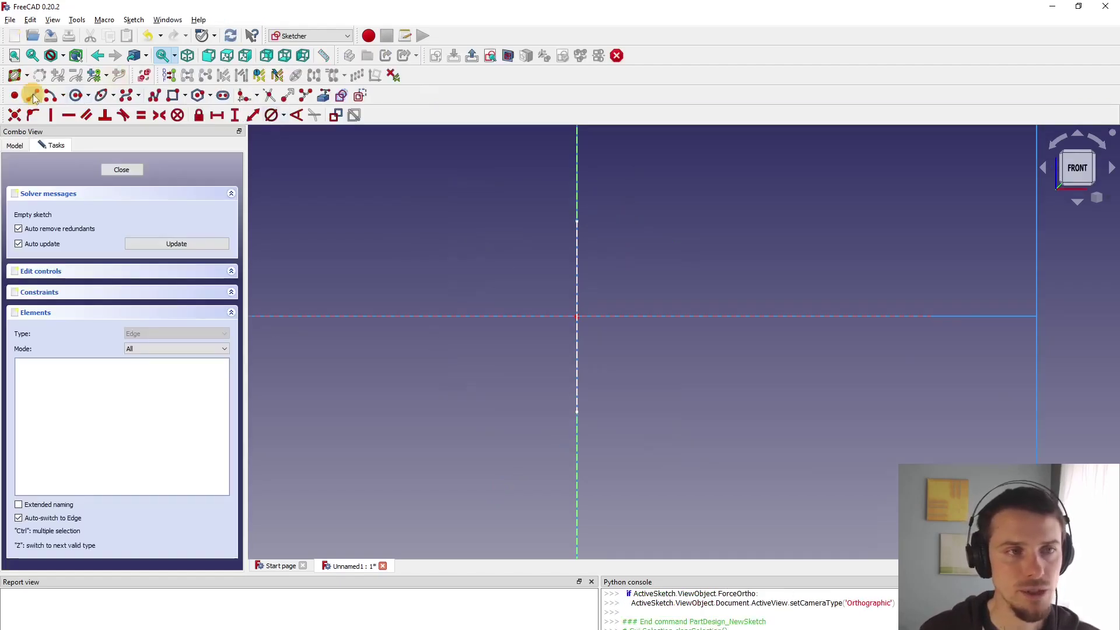
click(578, 315)
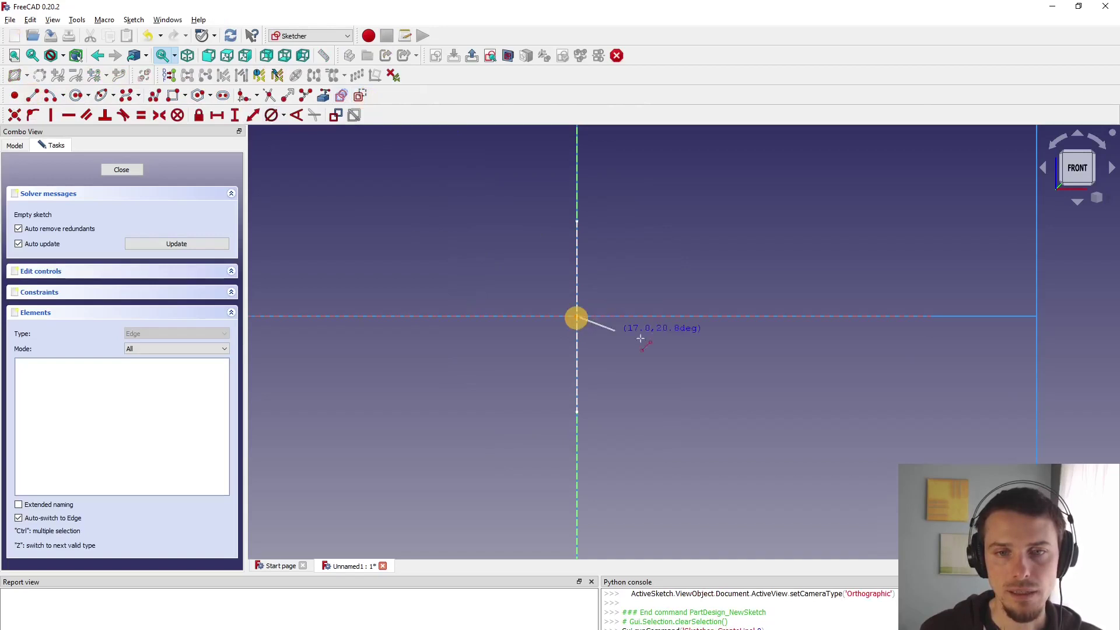
click(750, 316)
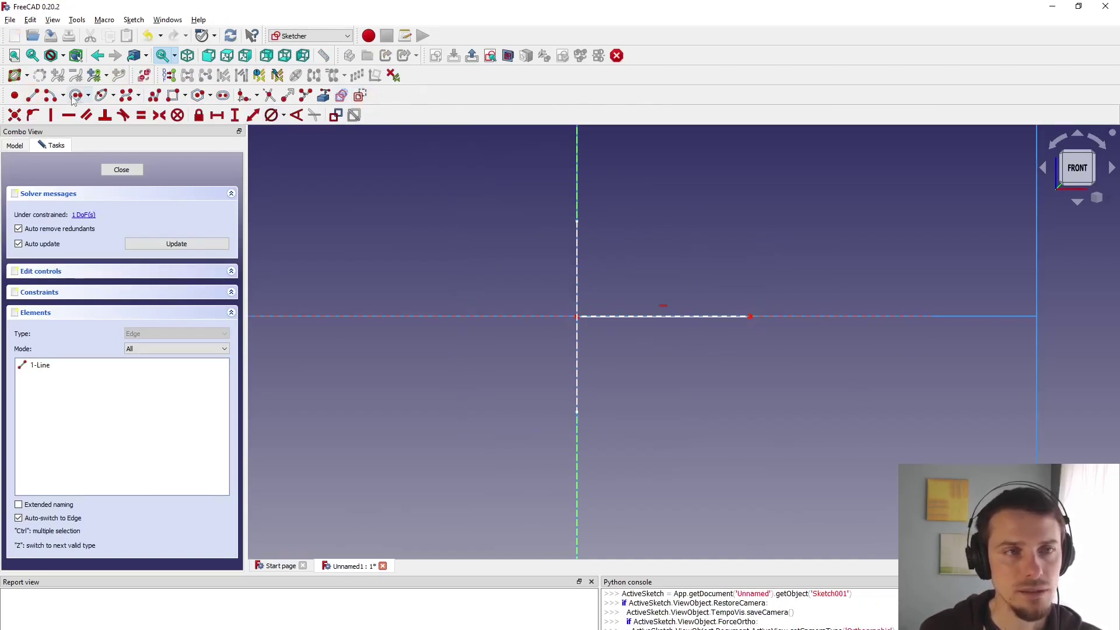
Add a downward arc from the line's end, constrain it tangent to the line, and close the sketch.
click(51, 95)
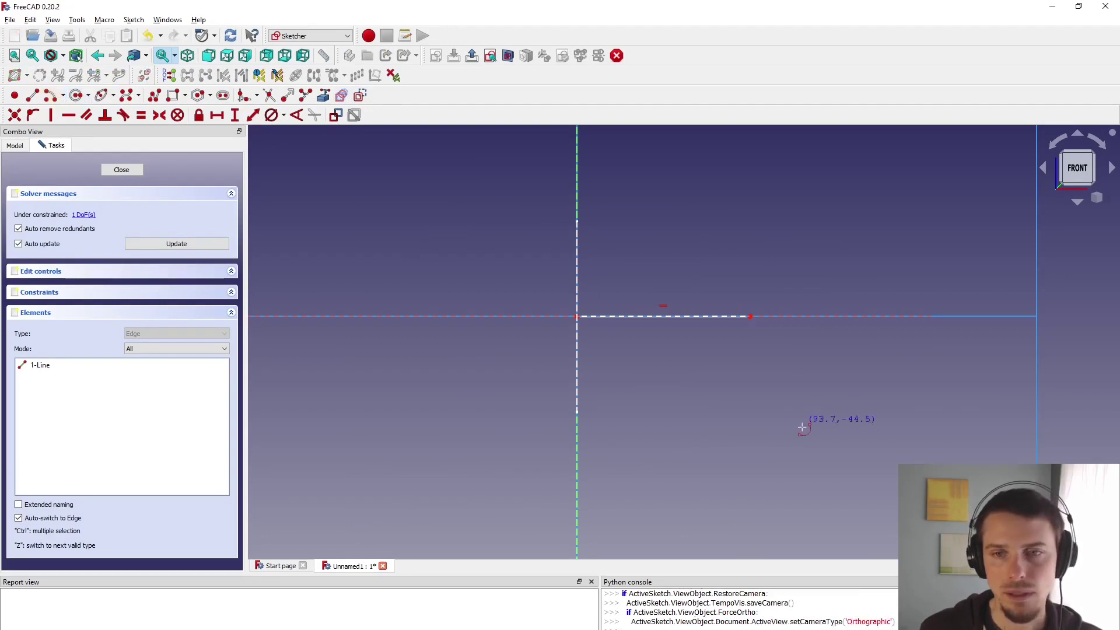
click(823, 434)
click(750, 316)
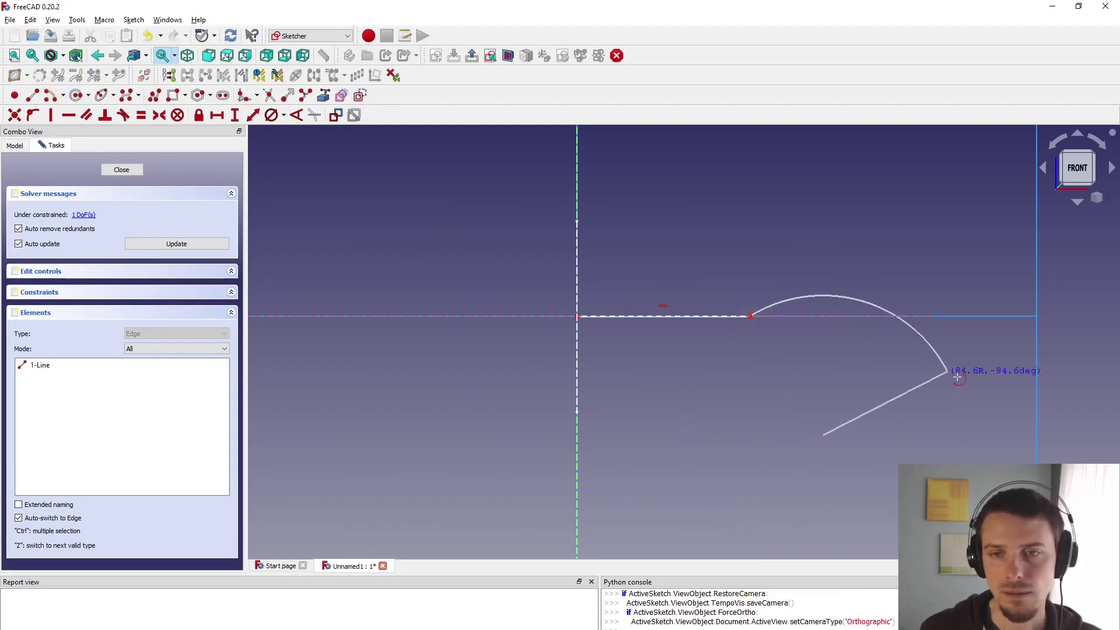
click(938, 356)
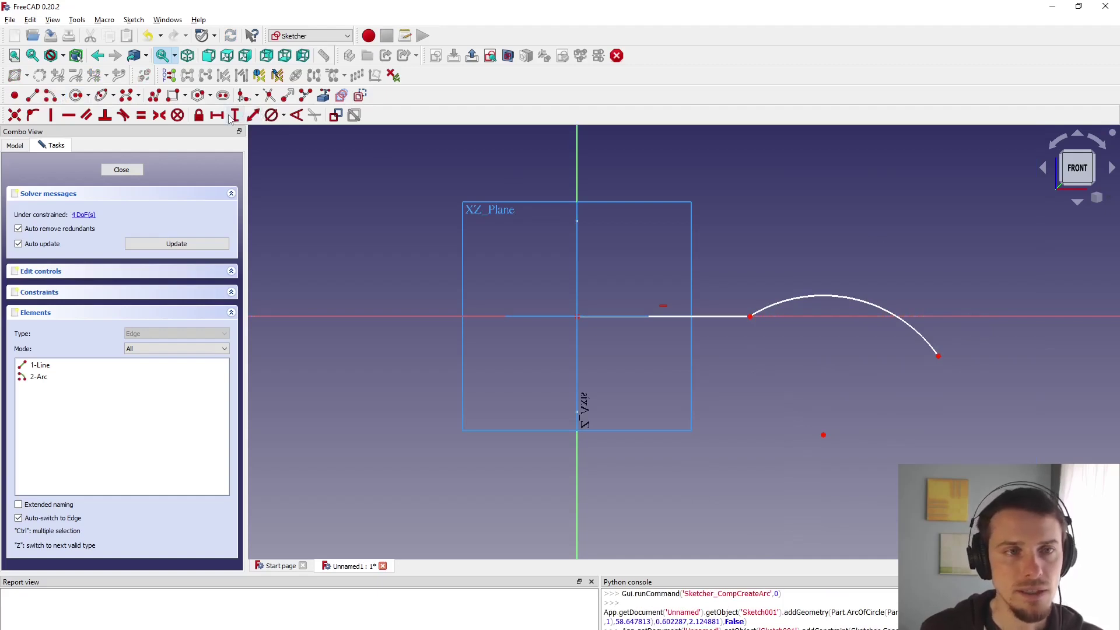
click(123, 115)
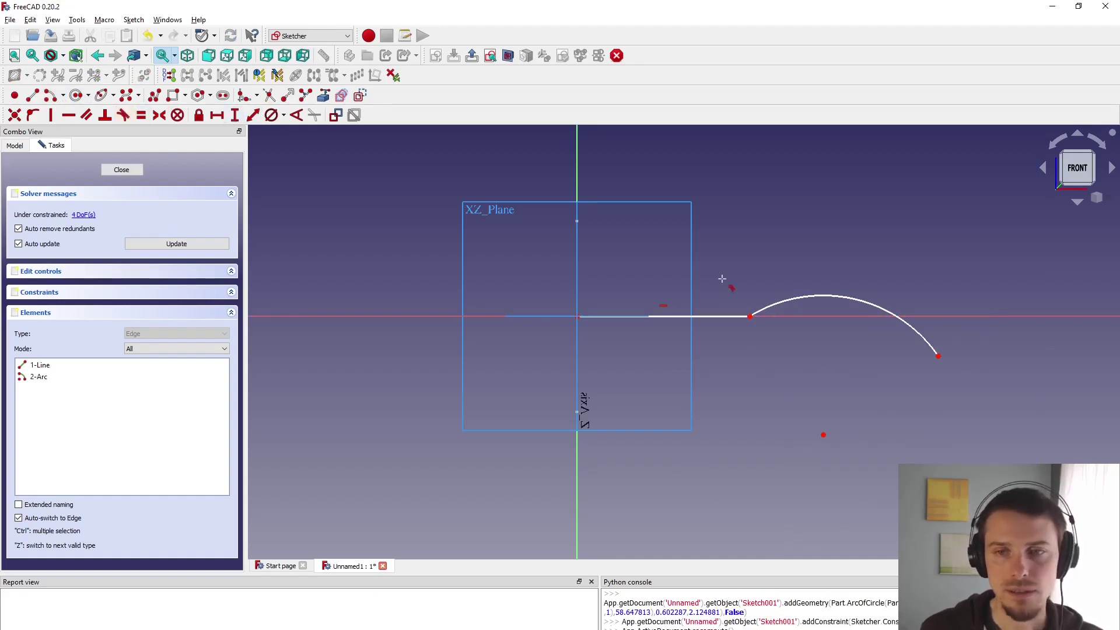
click(764, 307)
click(740, 316)
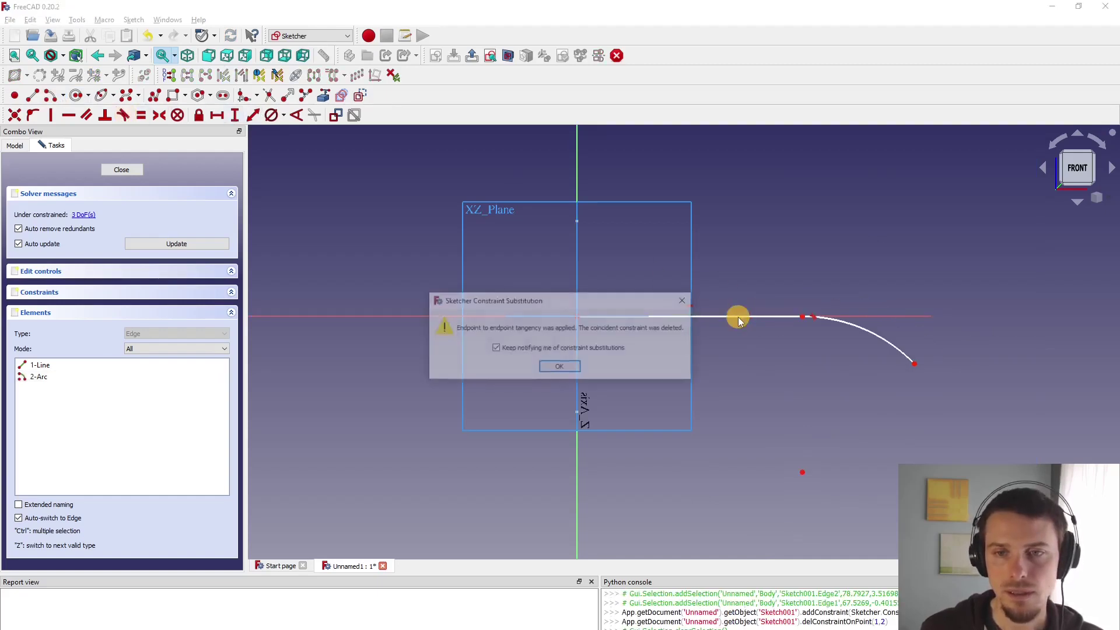
click(560, 368)
right_click(758, 375)
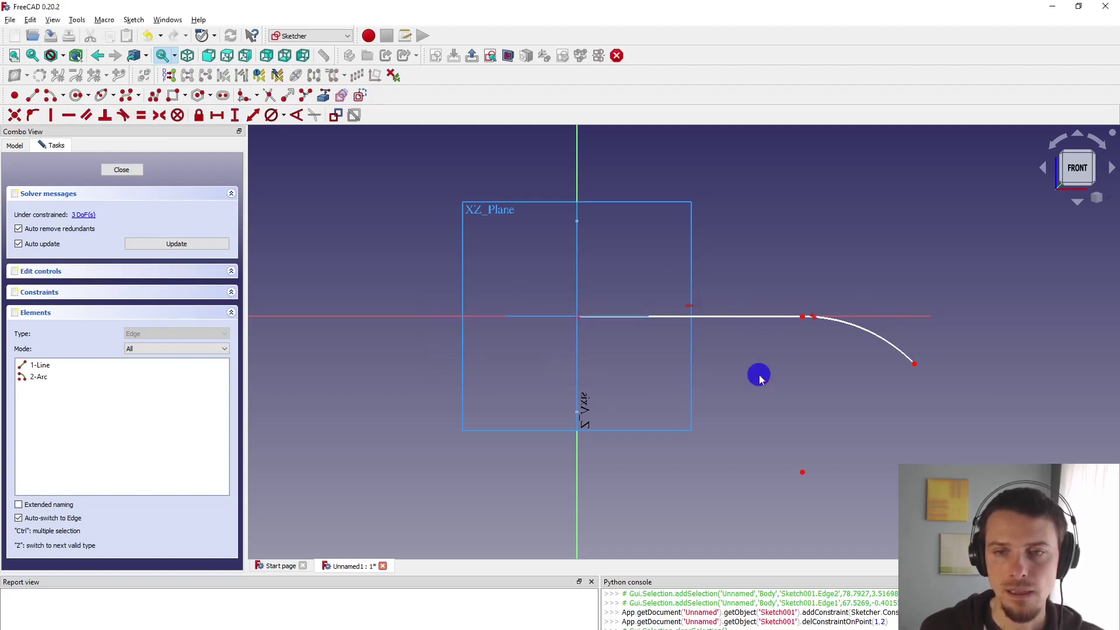
key(Escape)
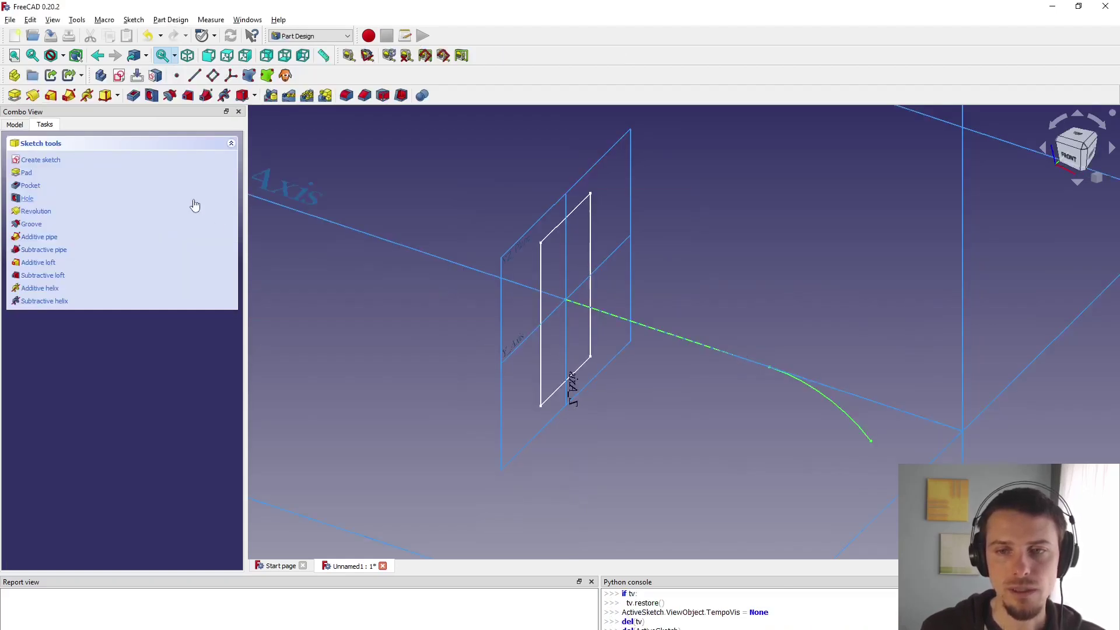
Reopen the path sketch and place the arc end 150 mm horizontally from the origin.
middle_drag(657, 315, 658, 315)
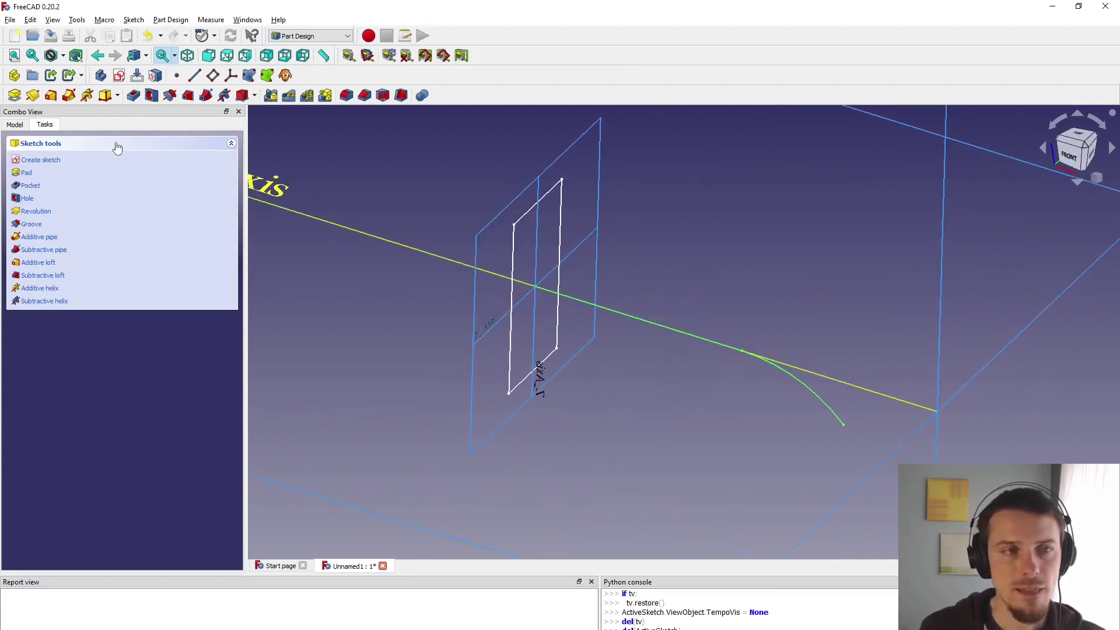
click(15, 124)
double_click(52, 210)
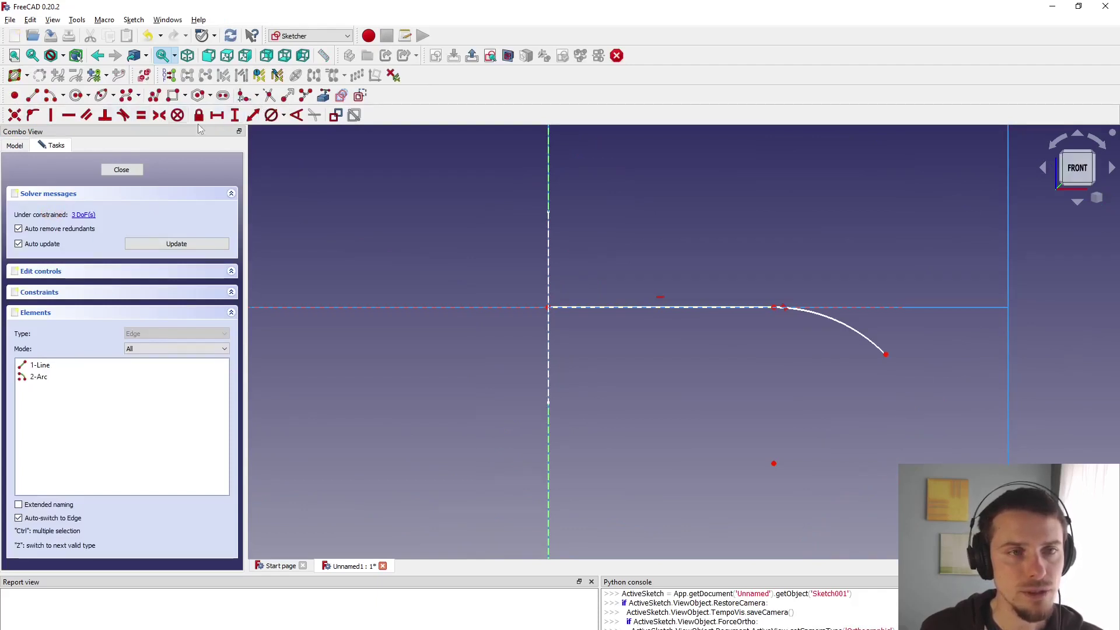
click(252, 115)
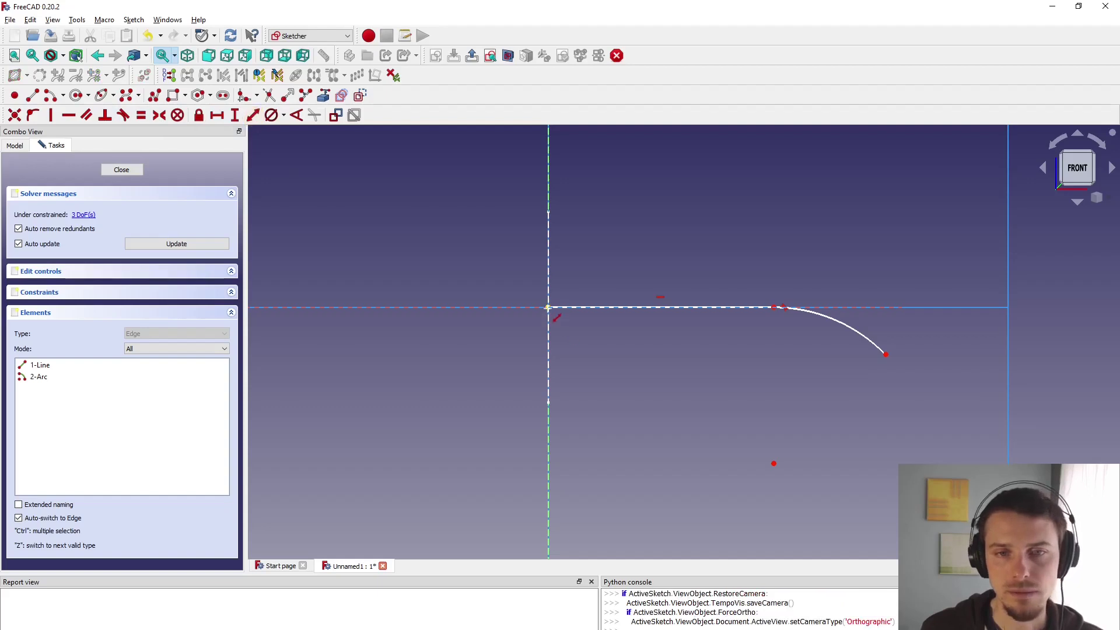
click(886, 354)
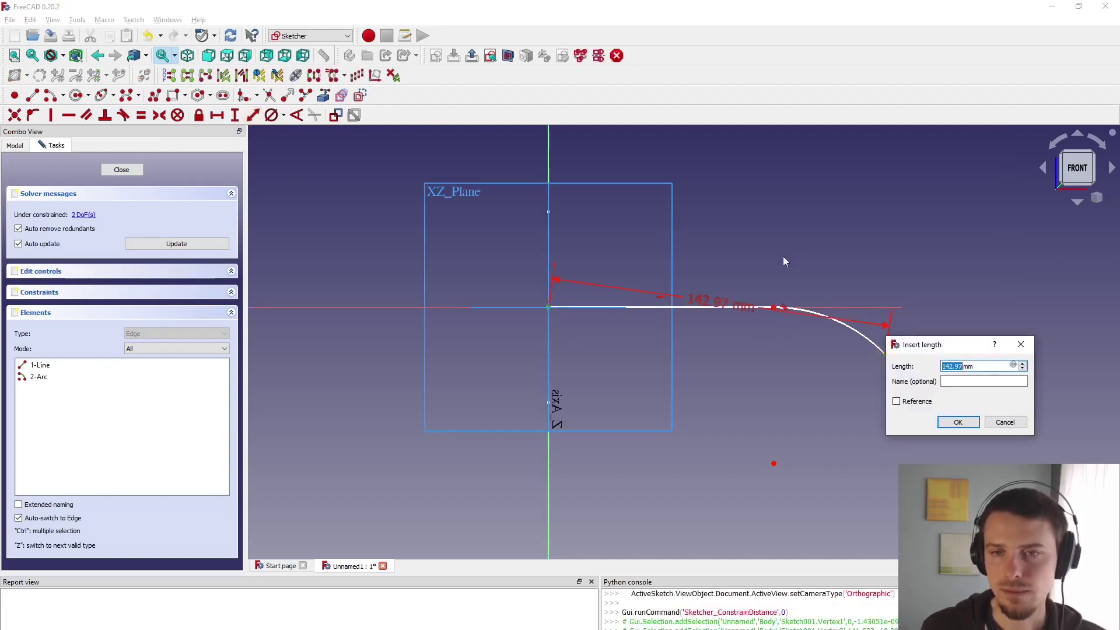
key(Escape)
click(218, 115)
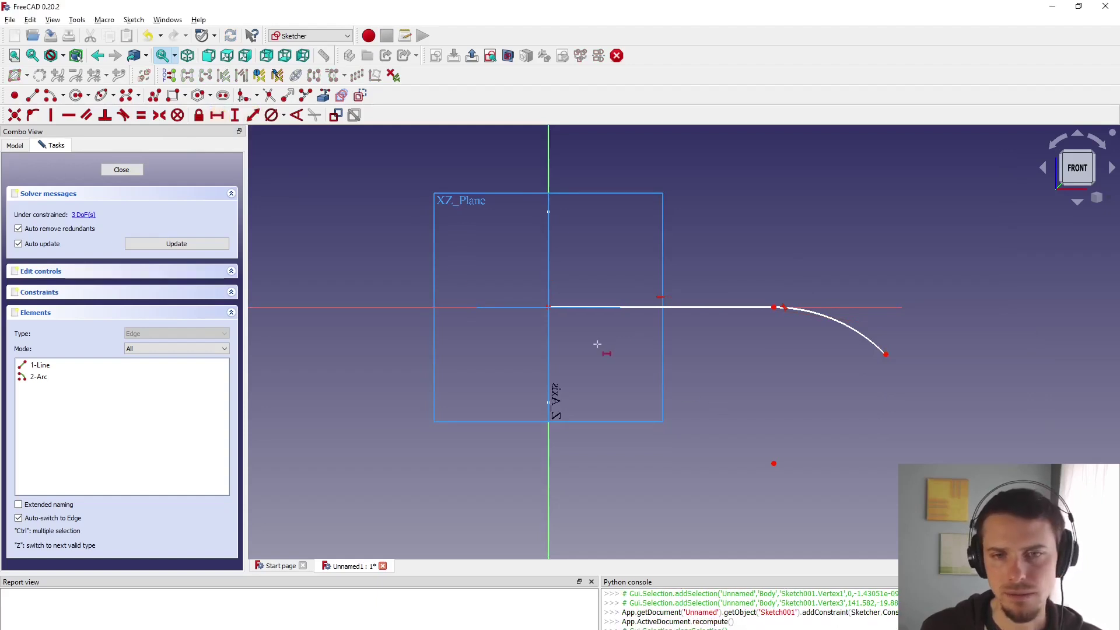
click(548, 307)
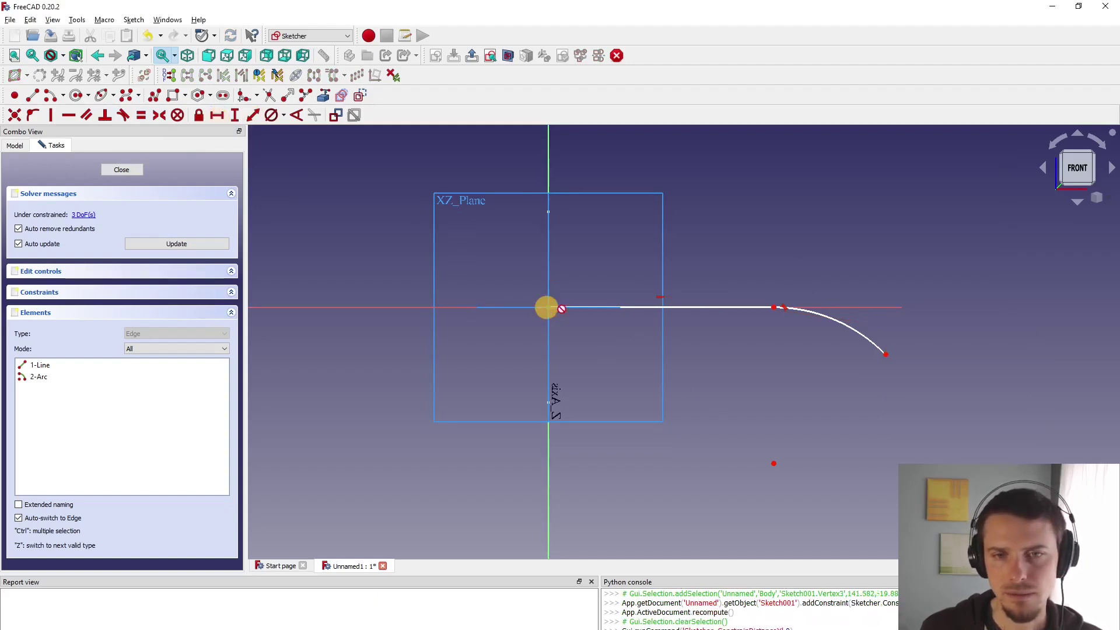
click(886, 355)
text(150)
key(Return)
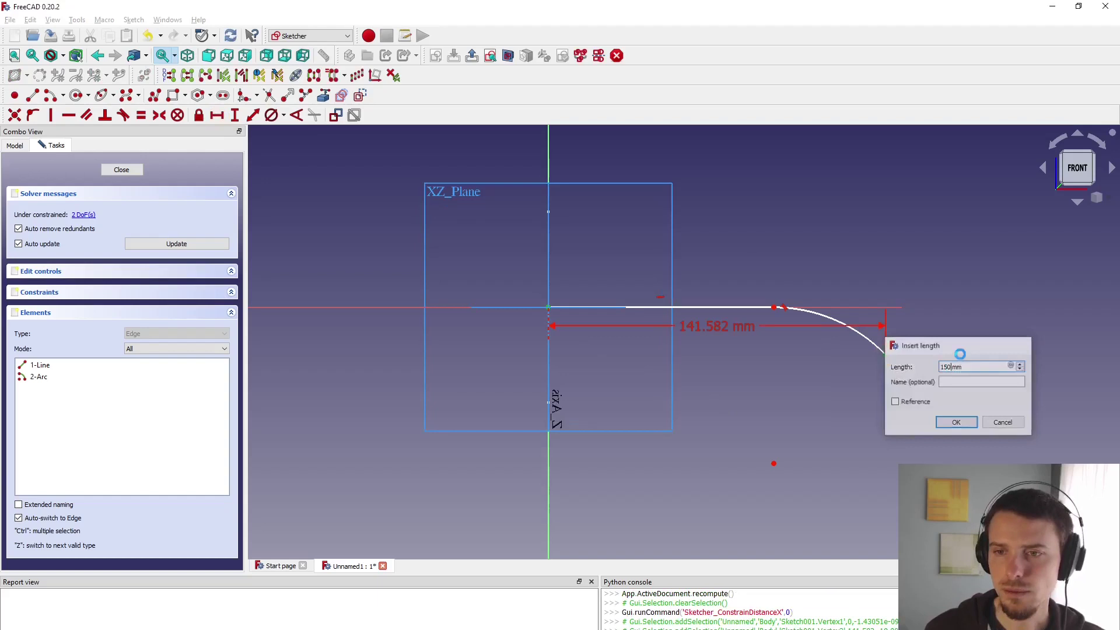
Dimension the straight line to 80 mm.
click(782, 307)
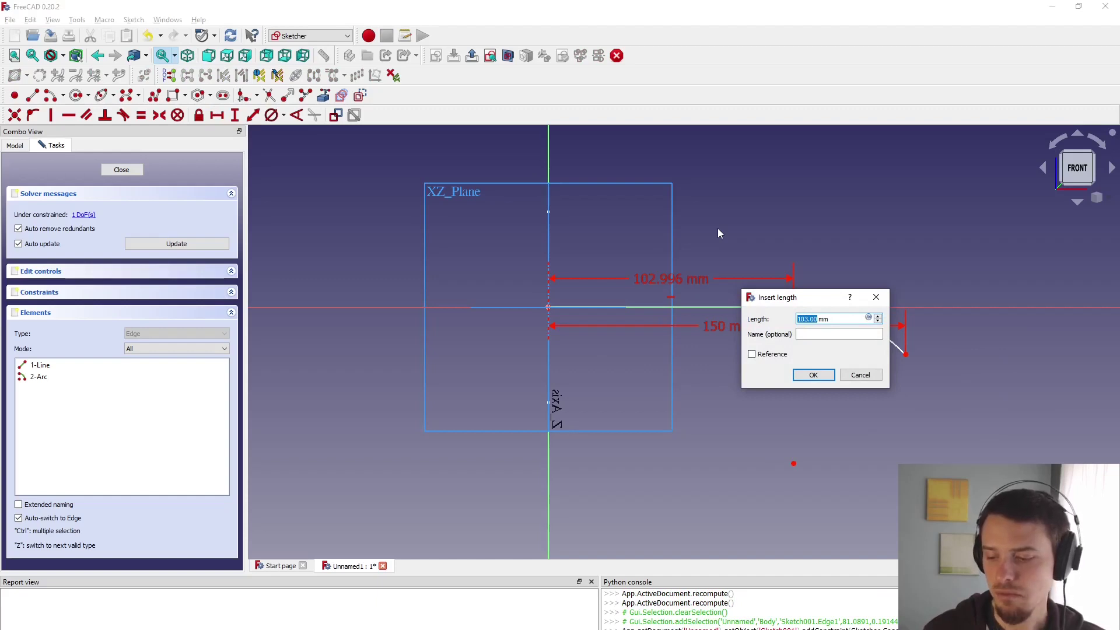
text(80)
key(Return)
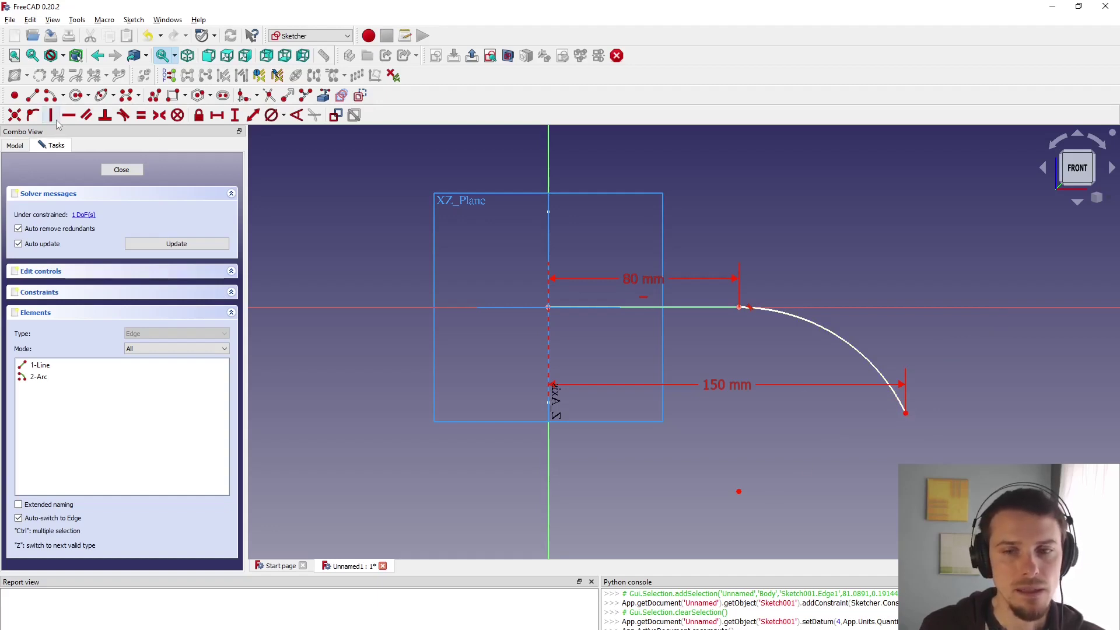
Draw a line from the arc's centre to the arc's end.
click(32, 98)
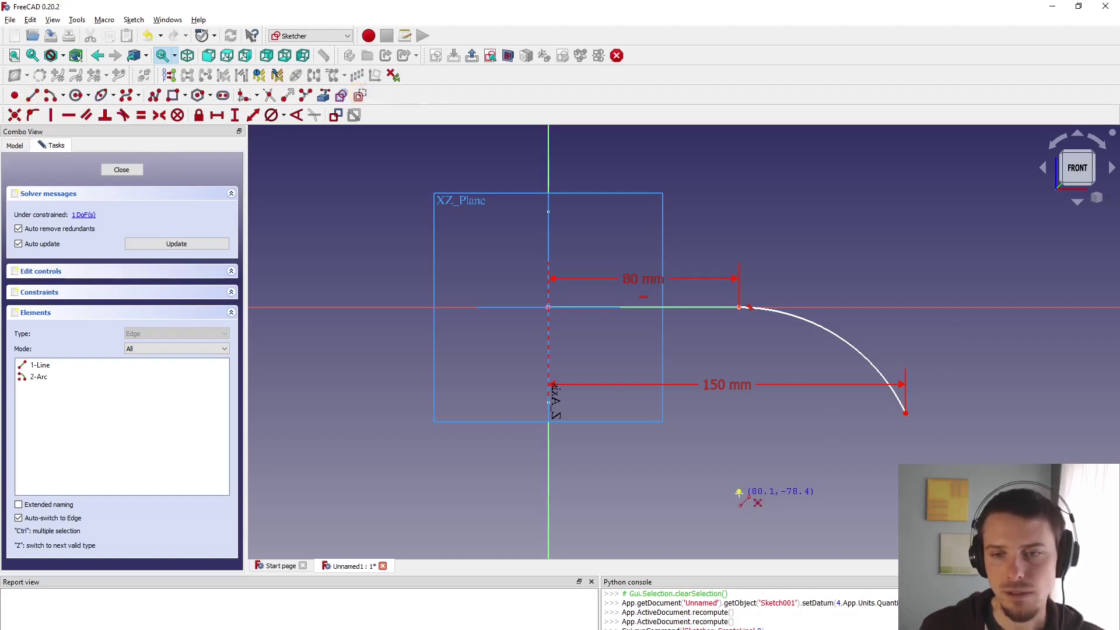
click(739, 492)
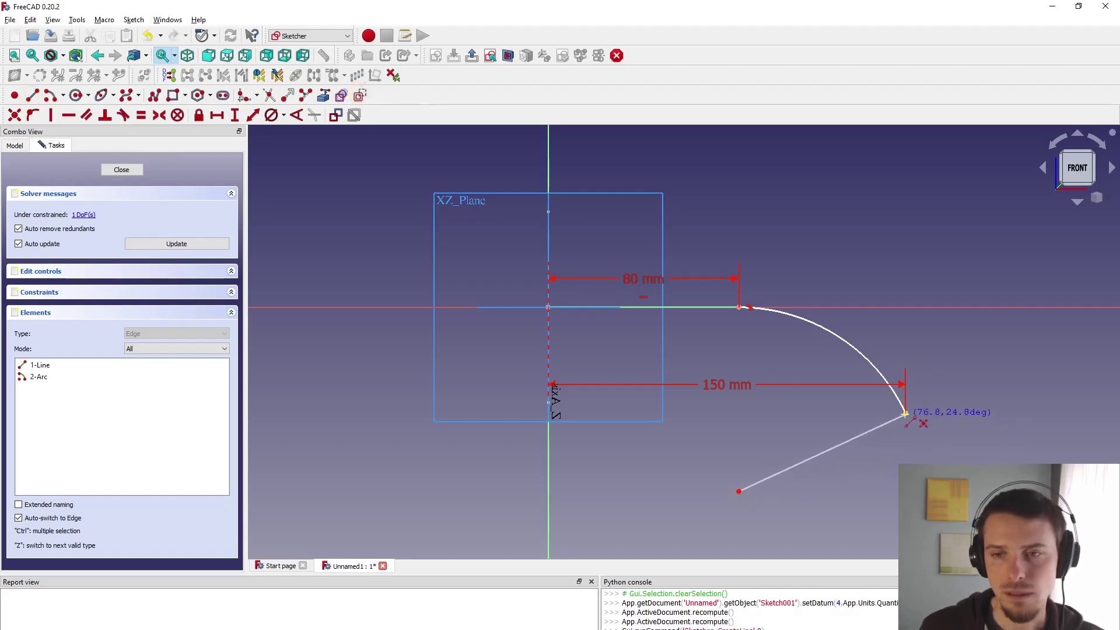
click(905, 413)
key(Escape)
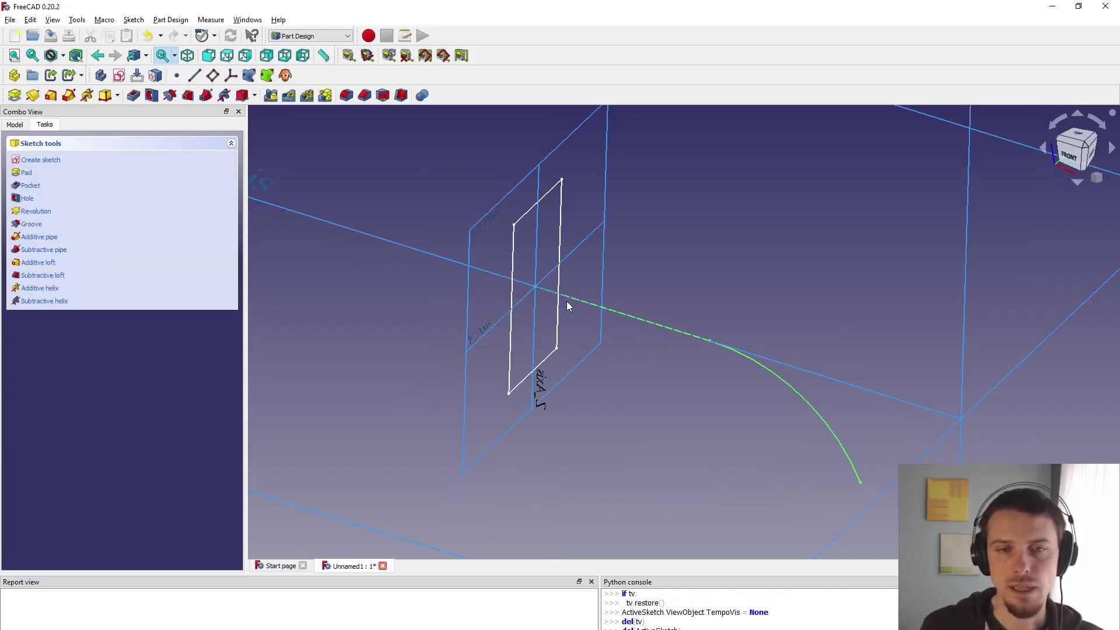
Set that line at 60° to the vertical axis and close the sketch.
click(14, 124)
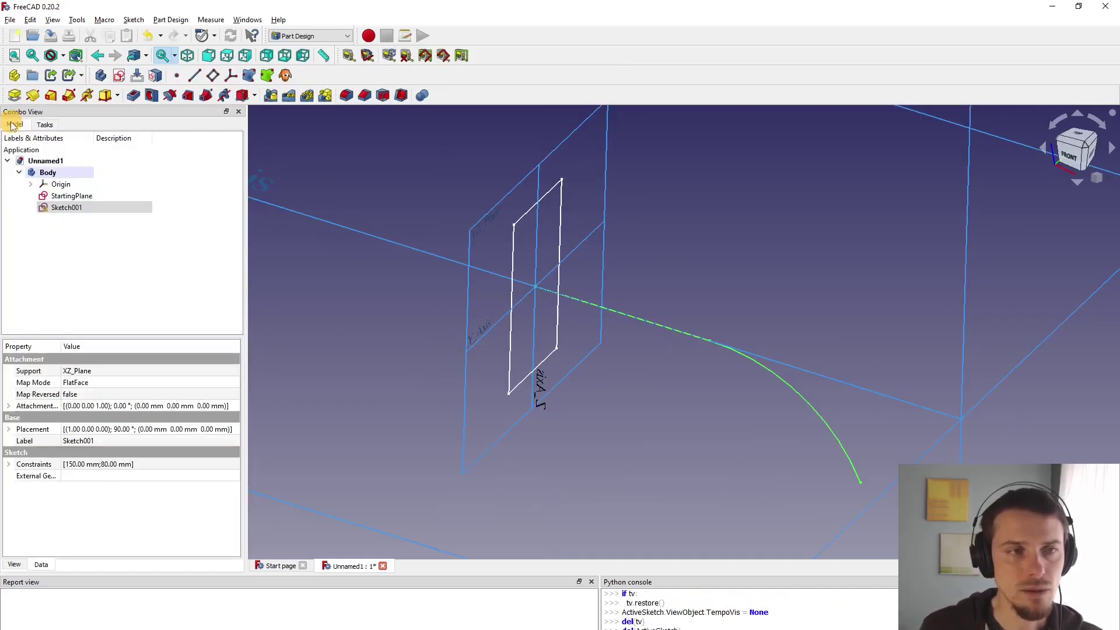
double_click(66, 207)
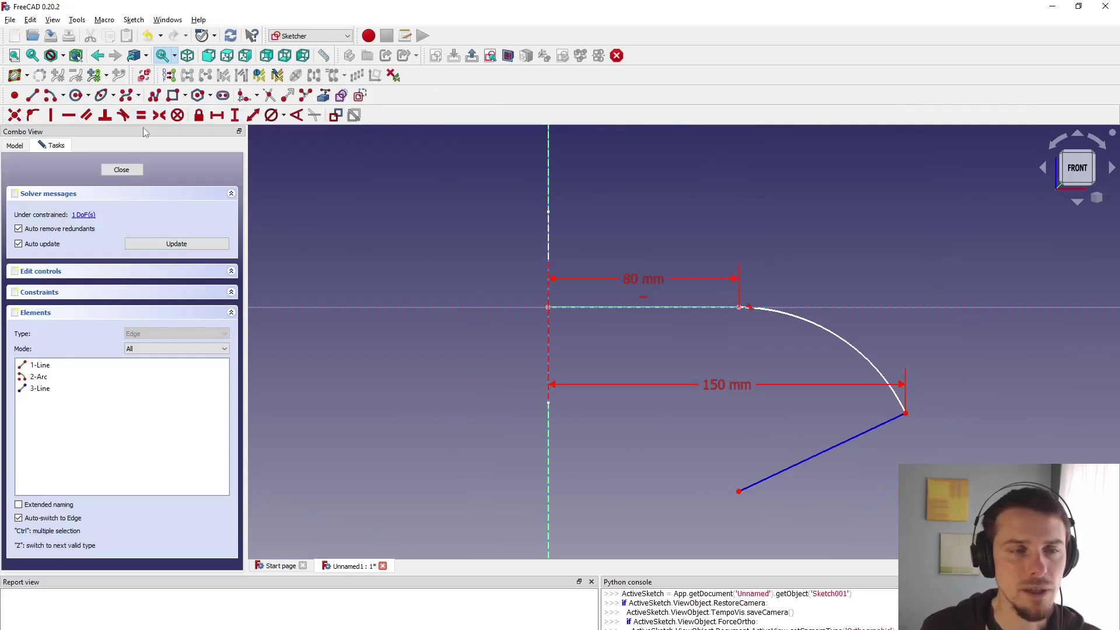
click(296, 115)
click(779, 468)
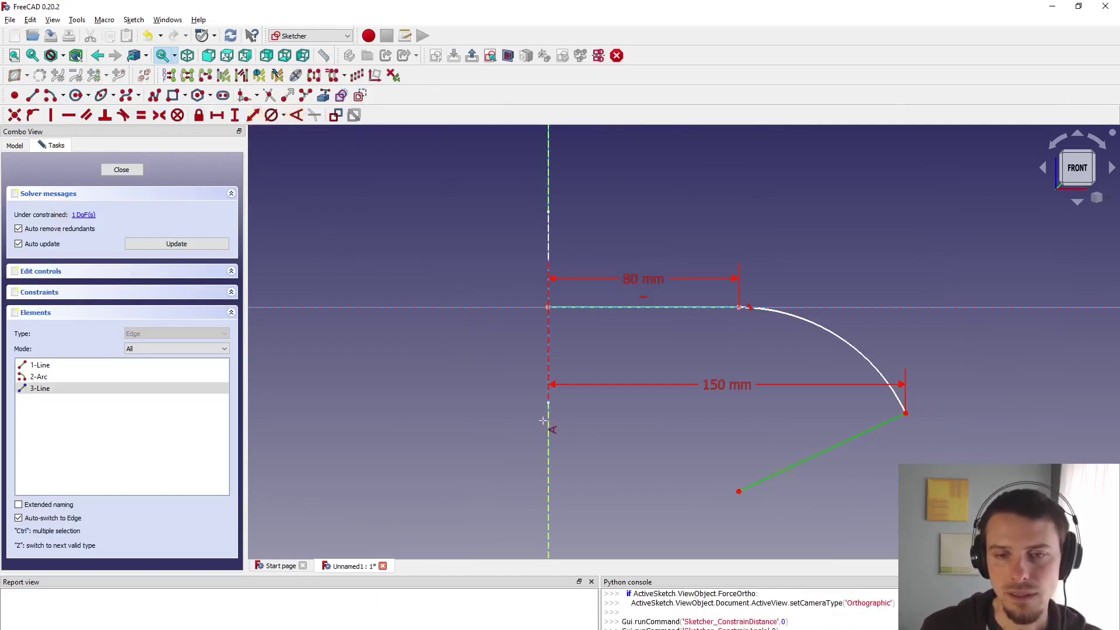
click(548, 385)
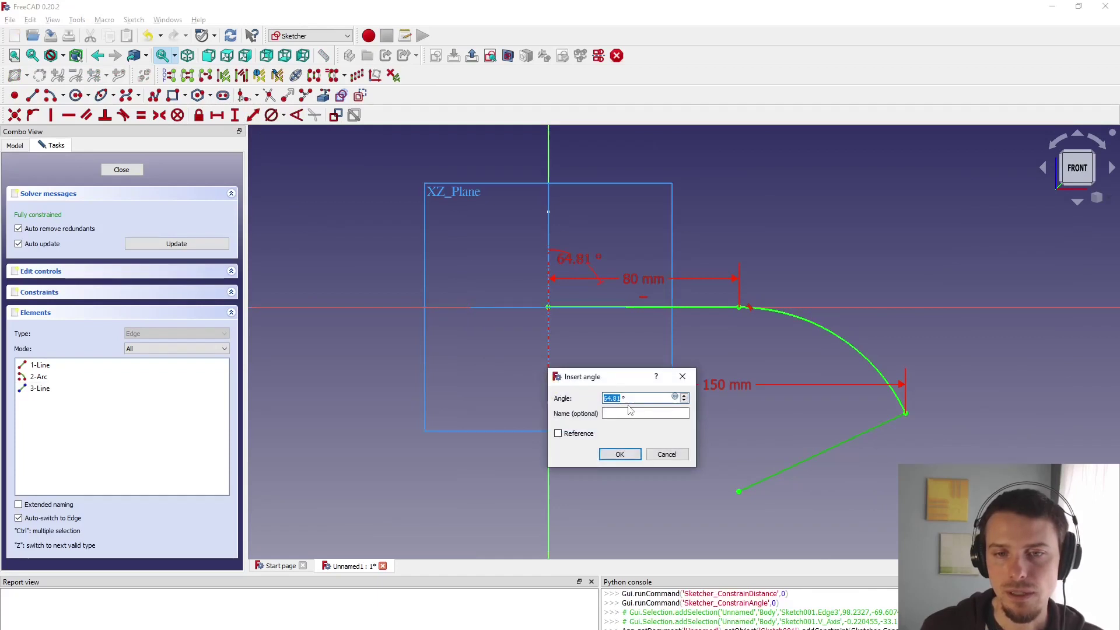
text(60)
key(Return)
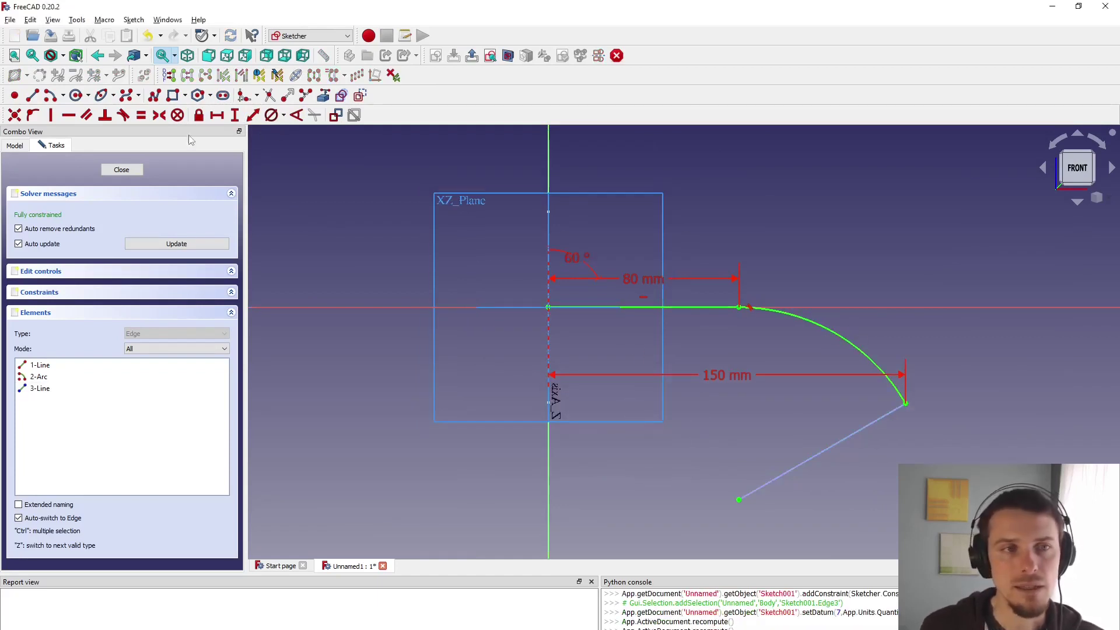
click(490, 56)
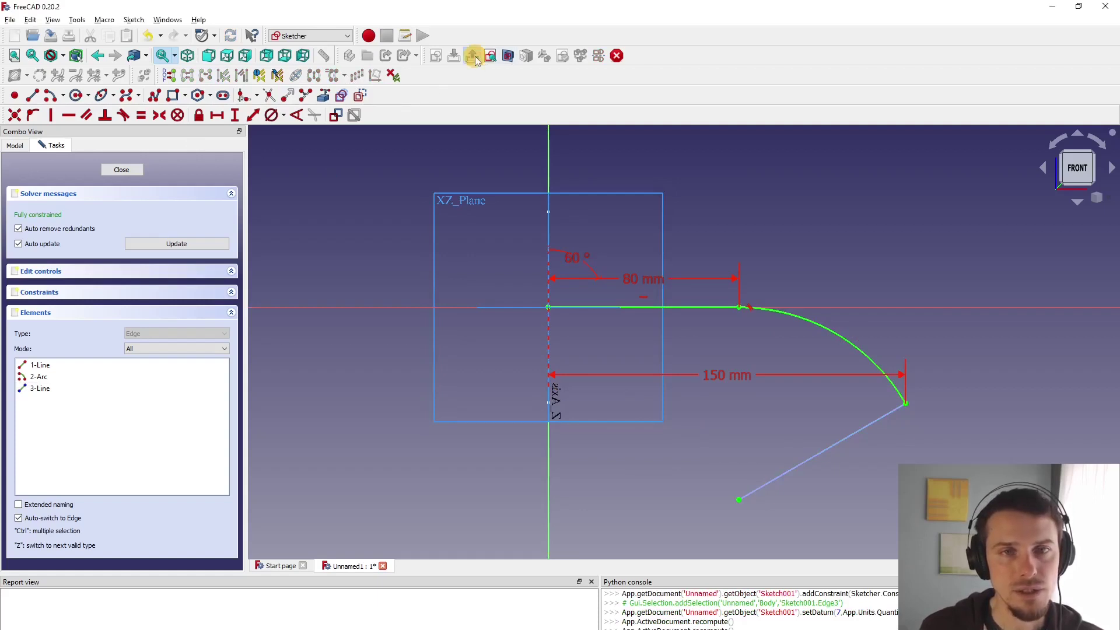
Rename the arc sketch to 'Path' in the Model tree, then orbit to view both sketches.
click(14, 124)
click(59, 209)
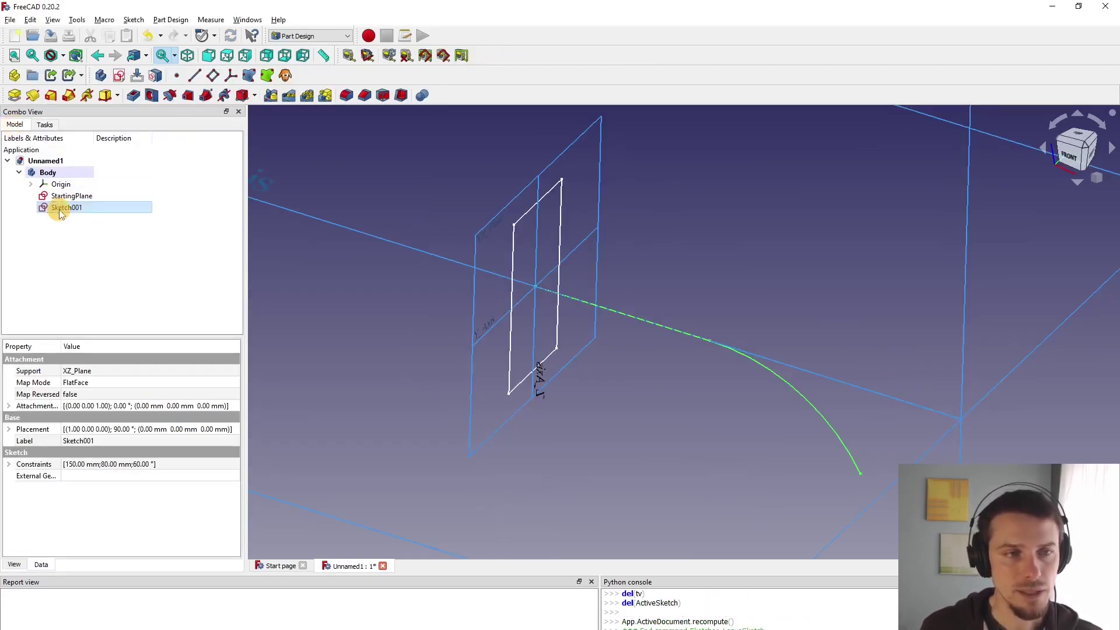
click(59, 208)
text(O)
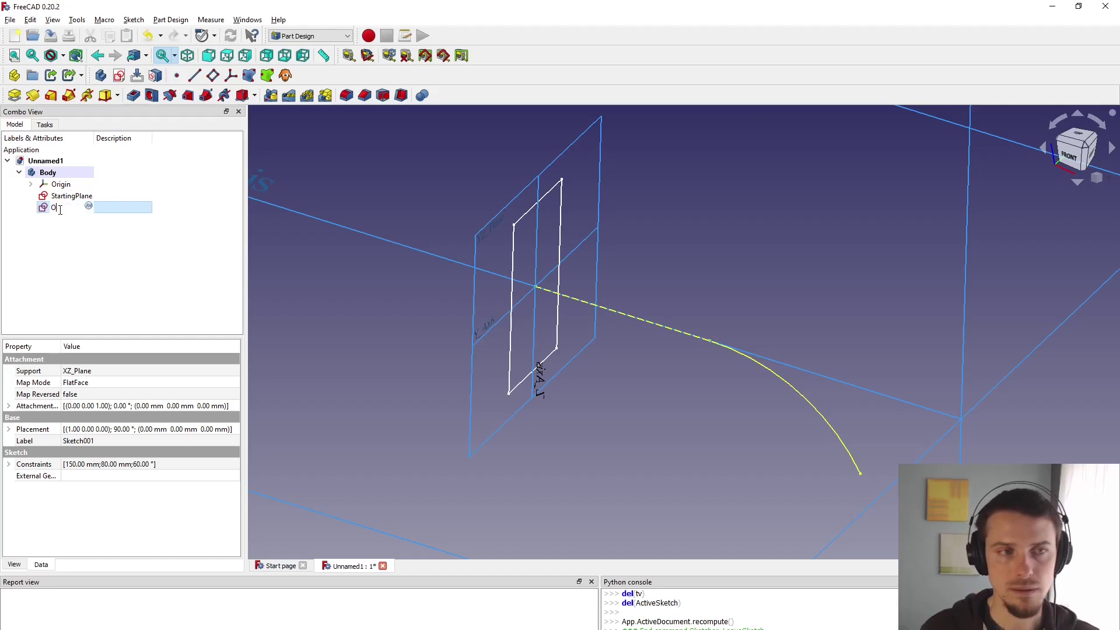
text(ath)
key(Return)
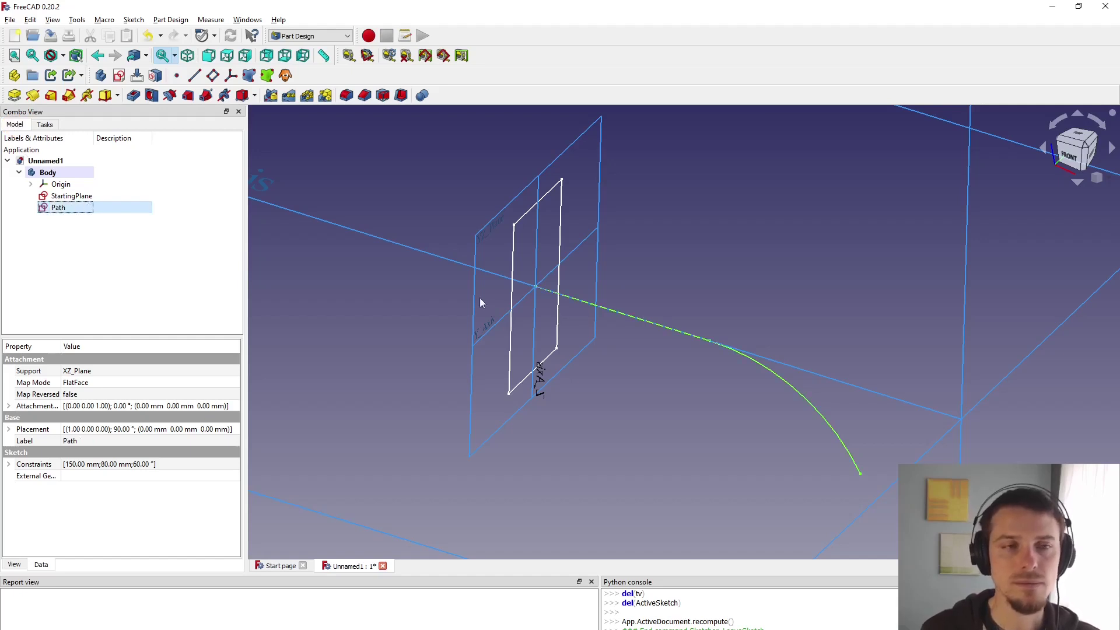
scroll(592, 355, down, 5)
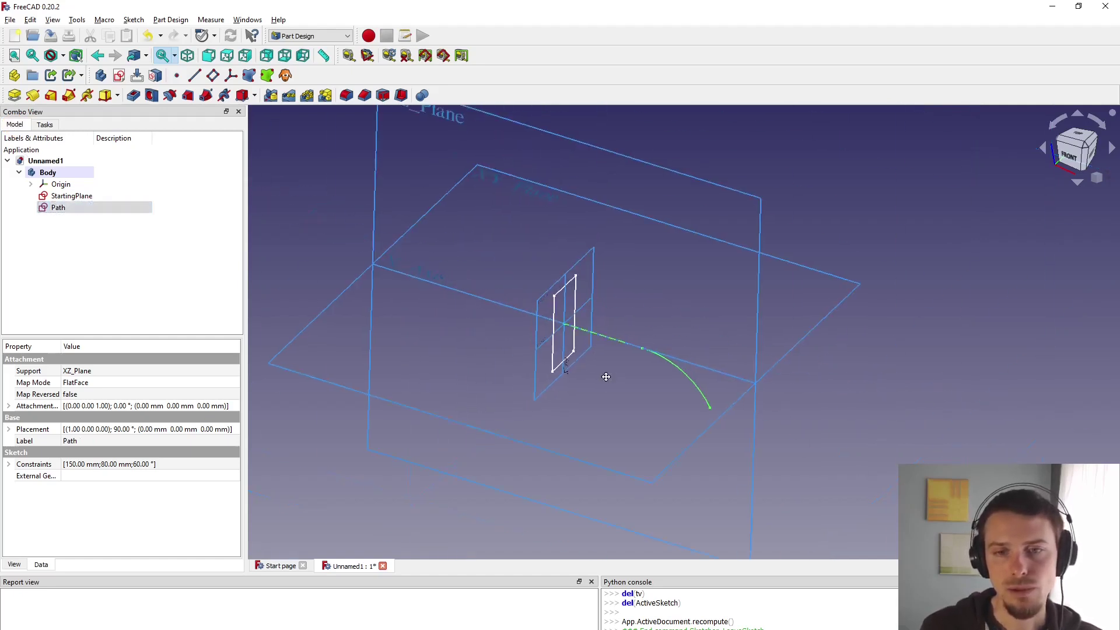
click(582, 368)
drag(597, 368, 552, 353)
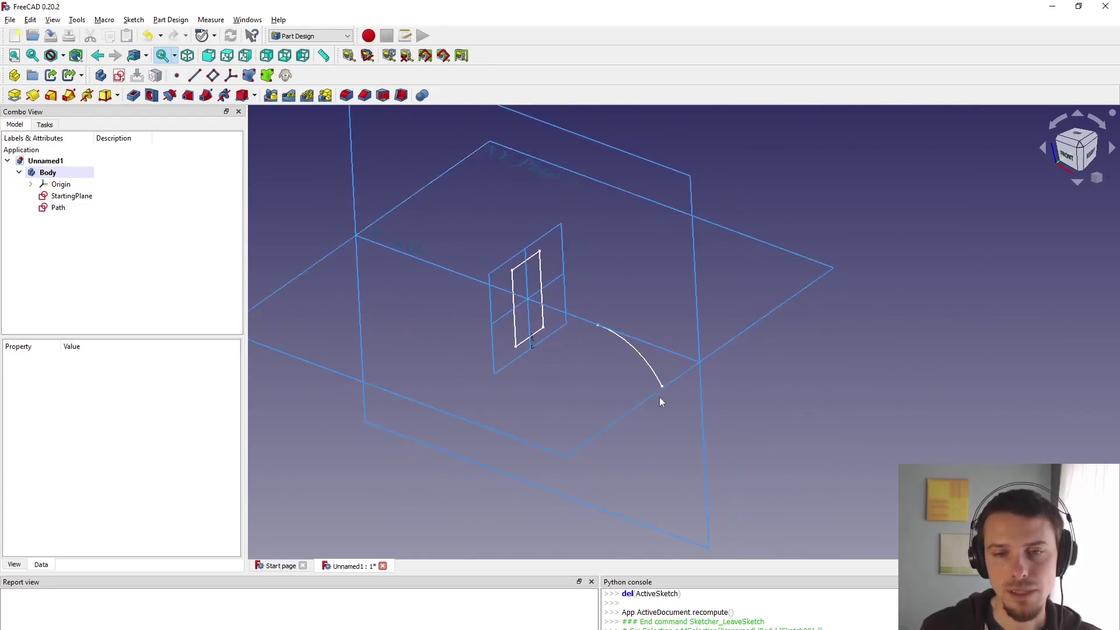
mouse_move(660, 397)
mouse_down()
mouse_move(602, 387)
mouse_move(620, 387)
mouse_up()
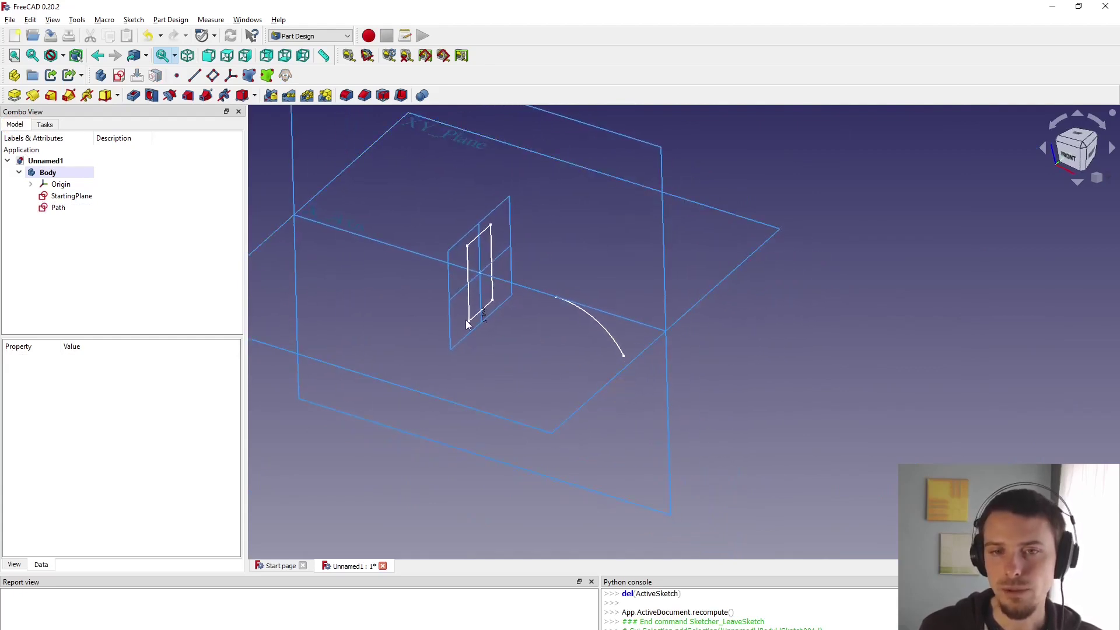
drag(483, 415, 521, 406)
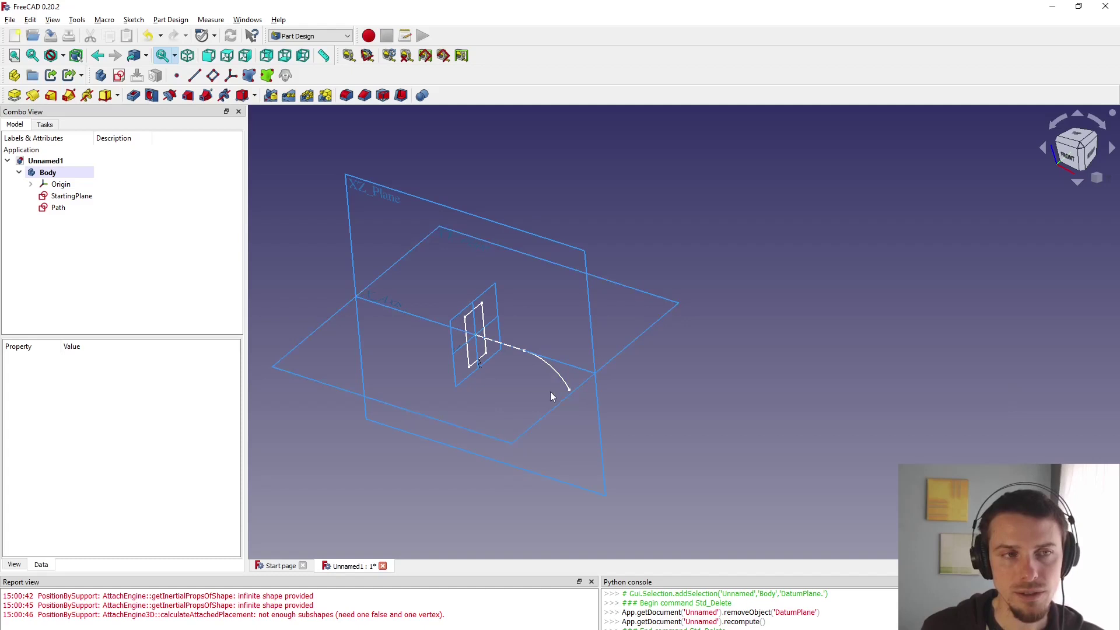
scroll(549, 391, up, 3)
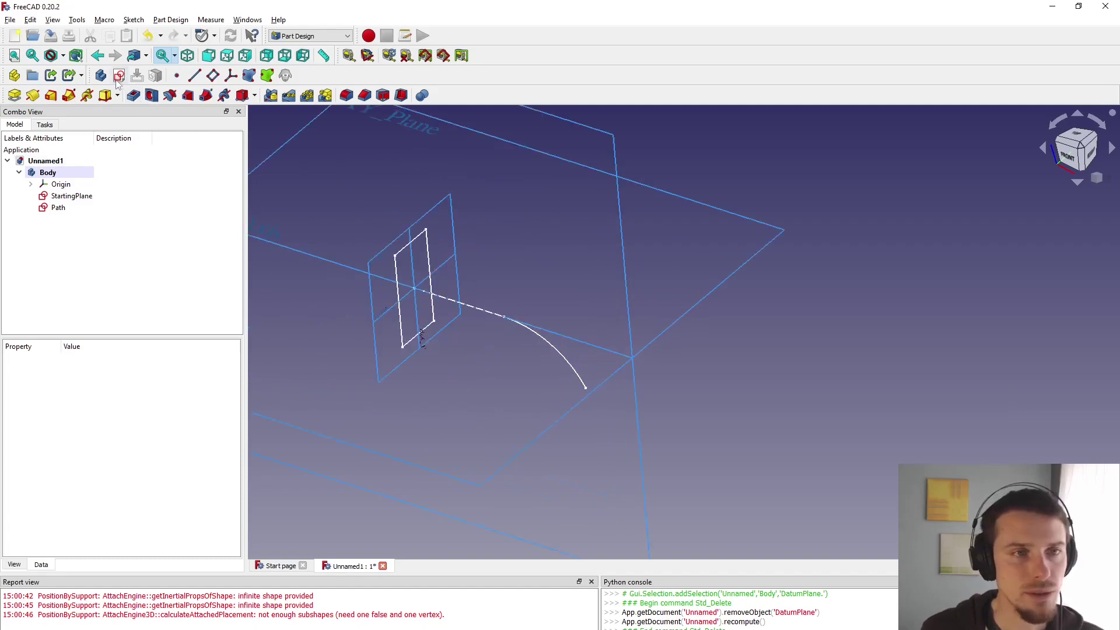
Add a datum plane attached Normal to edge on the Path arc's far end.
click(213, 75)
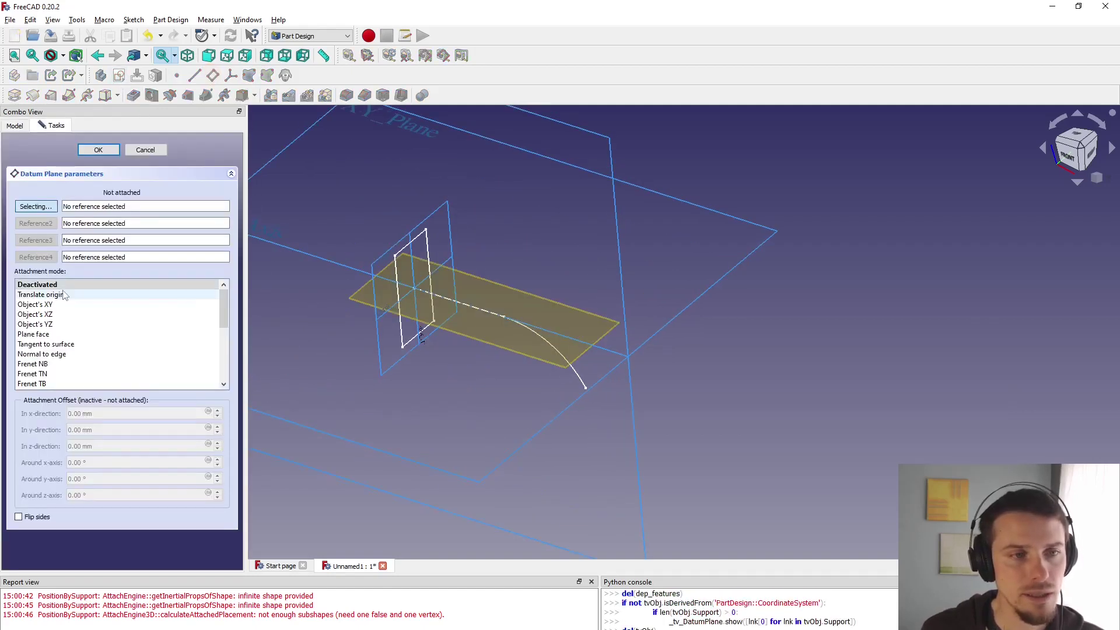
click(581, 383)
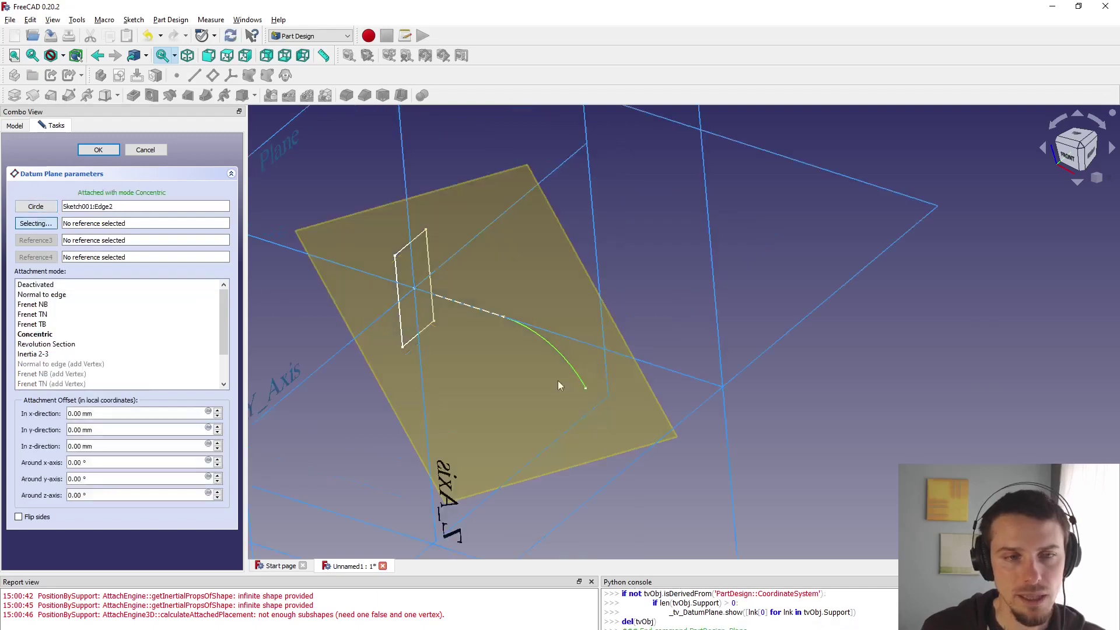
click(44, 295)
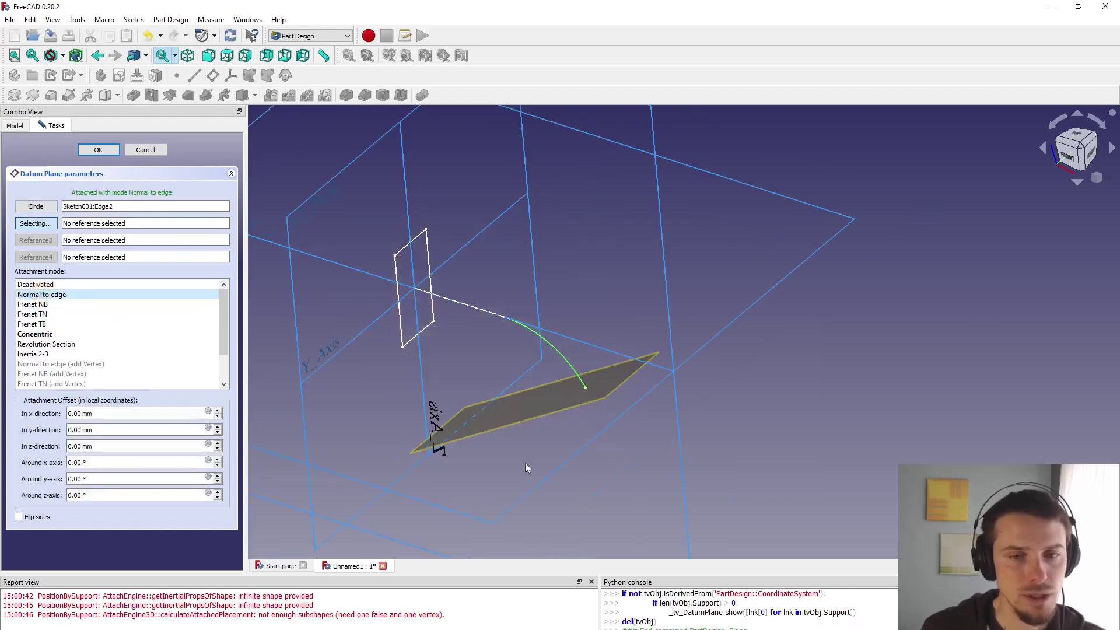
mouse_move(525, 463)
middle_down()
mouse_move(430, 492)
mouse_move(457, 420)
mouse_move(518, 467)
middle_up()
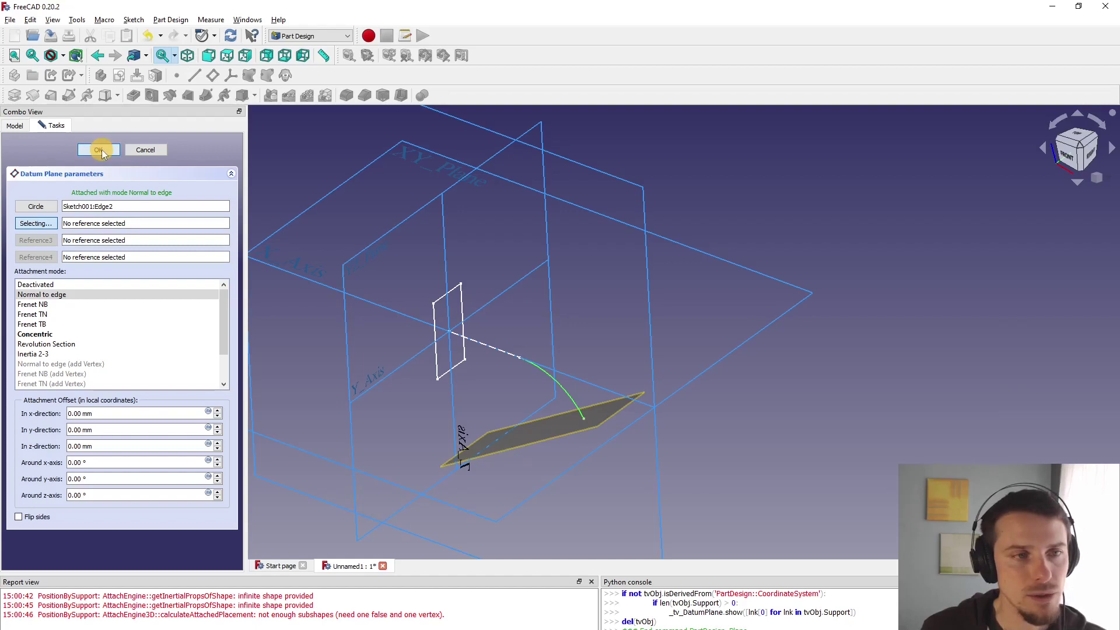
click(100, 150)
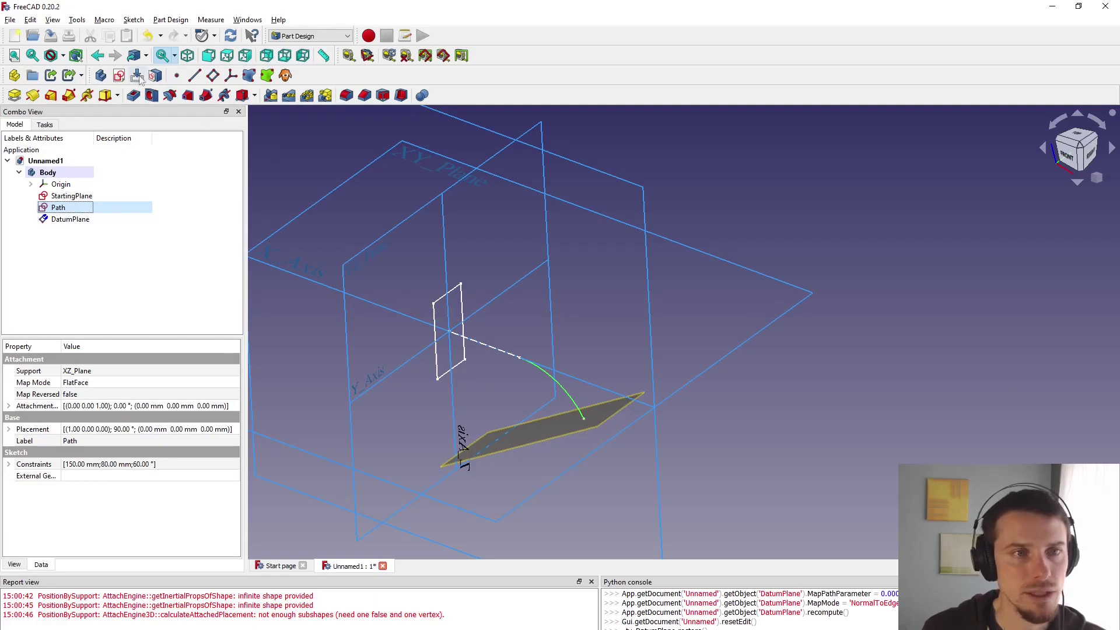
Create a new sketch on the DatumPlane at the path's end.
click(118, 76)
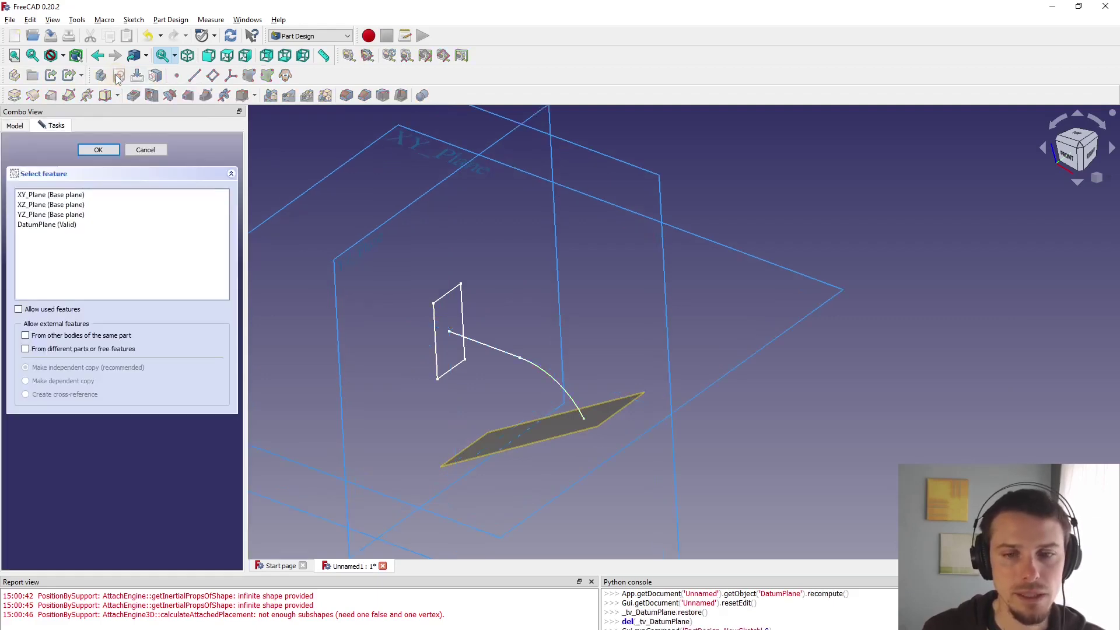
click(597, 425)
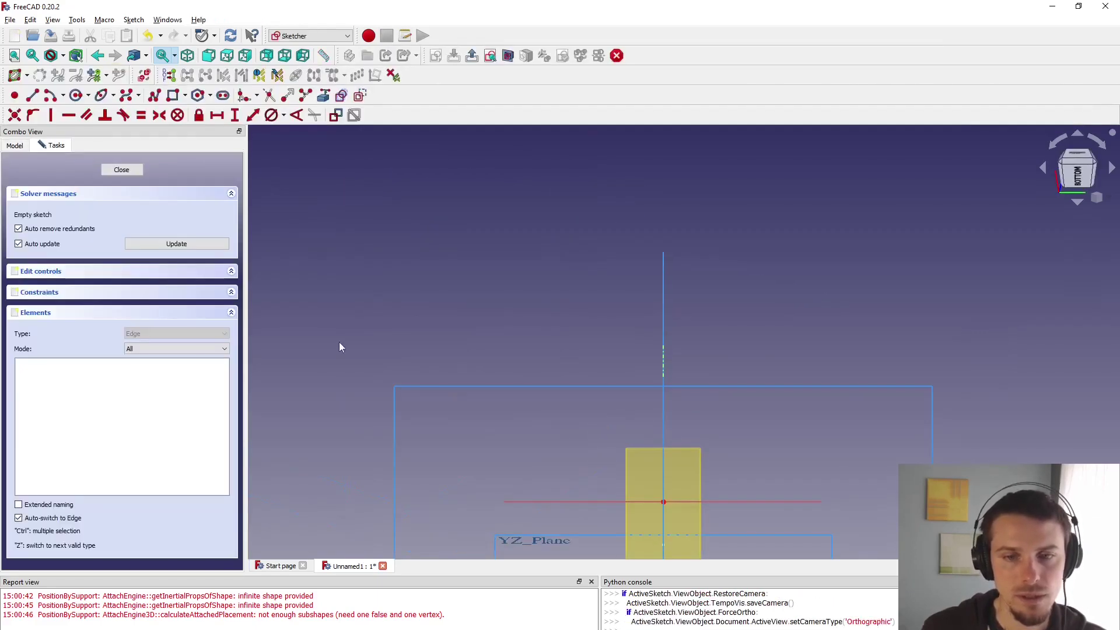
scroll(521, 390, down, 5)
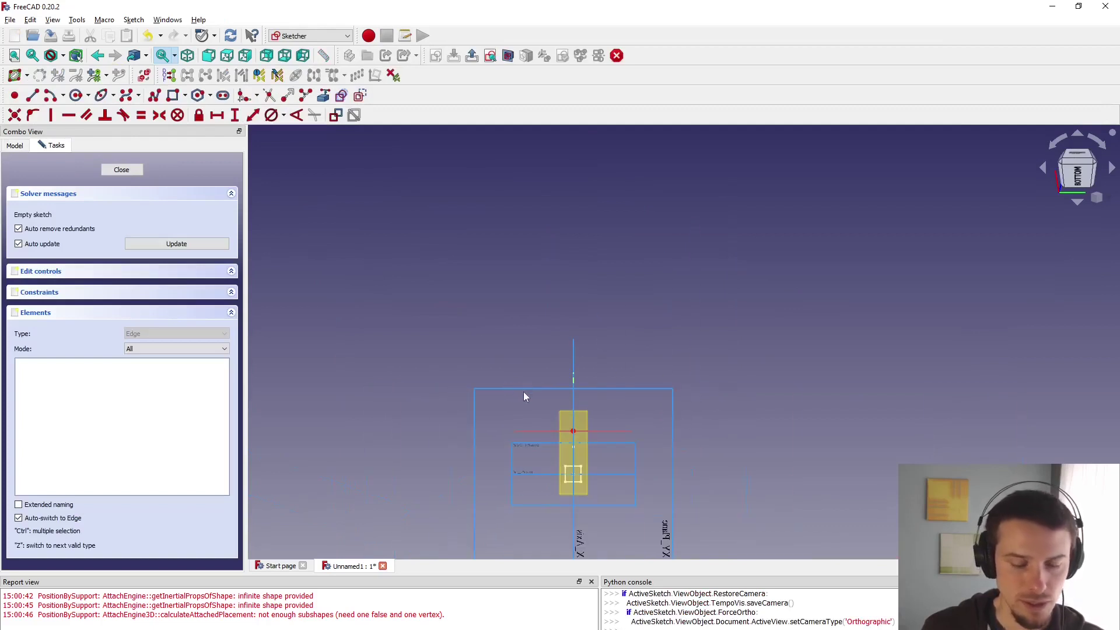
mouse_move(524, 393)
middle_down()
mouse_move(603, 407)
mouse_move(653, 392)
mouse_move(607, 384)
mouse_move(703, 392)
mouse_move(652, 375)
mouse_move(628, 383)
mouse_move(719, 417)
mouse_move(633, 412)
mouse_move(589, 393)
mouse_move(682, 353)
mouse_move(650, 320)
mouse_move(712, 274)
mouse_move(558, 232)
middle_up()
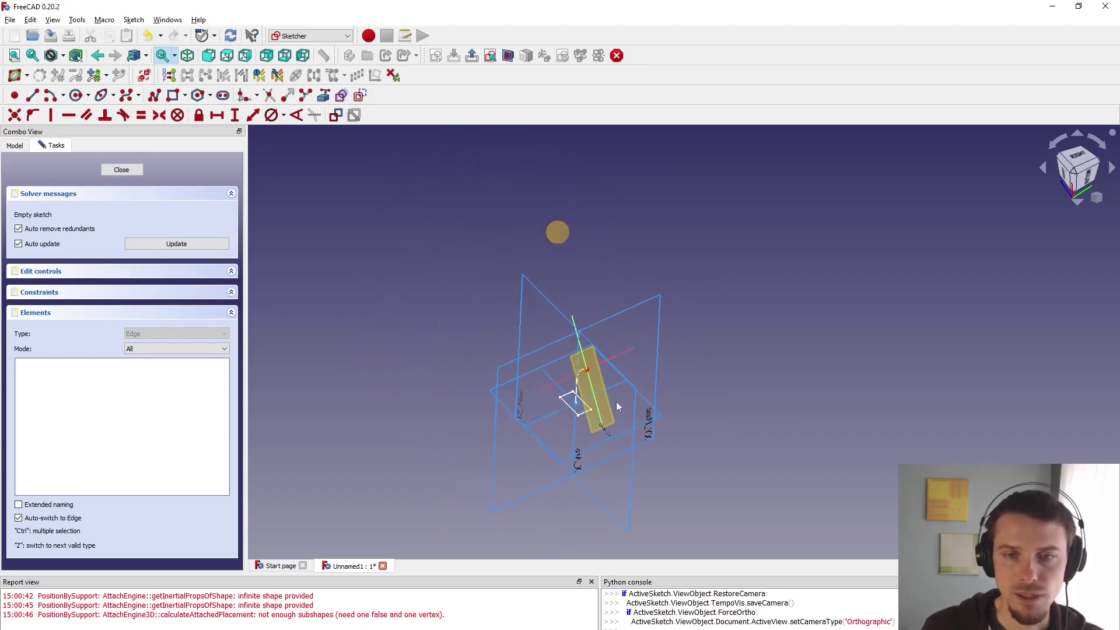
scroll(616, 401, up, 5)
Check the view from below and the left, then face the sketch plane squarely.
key(5)
key(6)
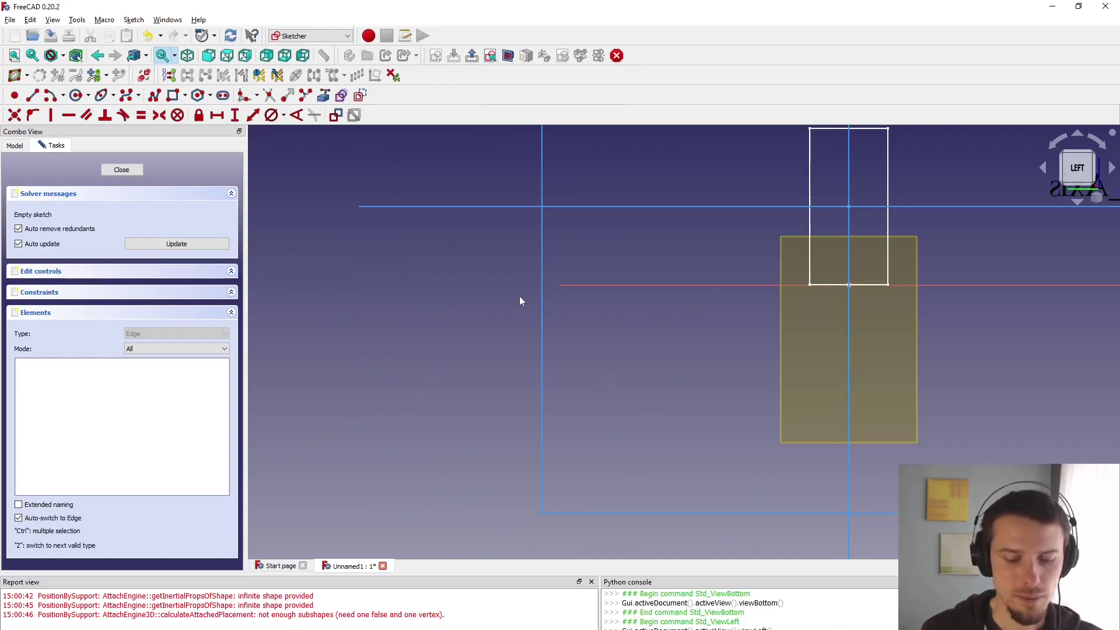
key(q)
key(p)
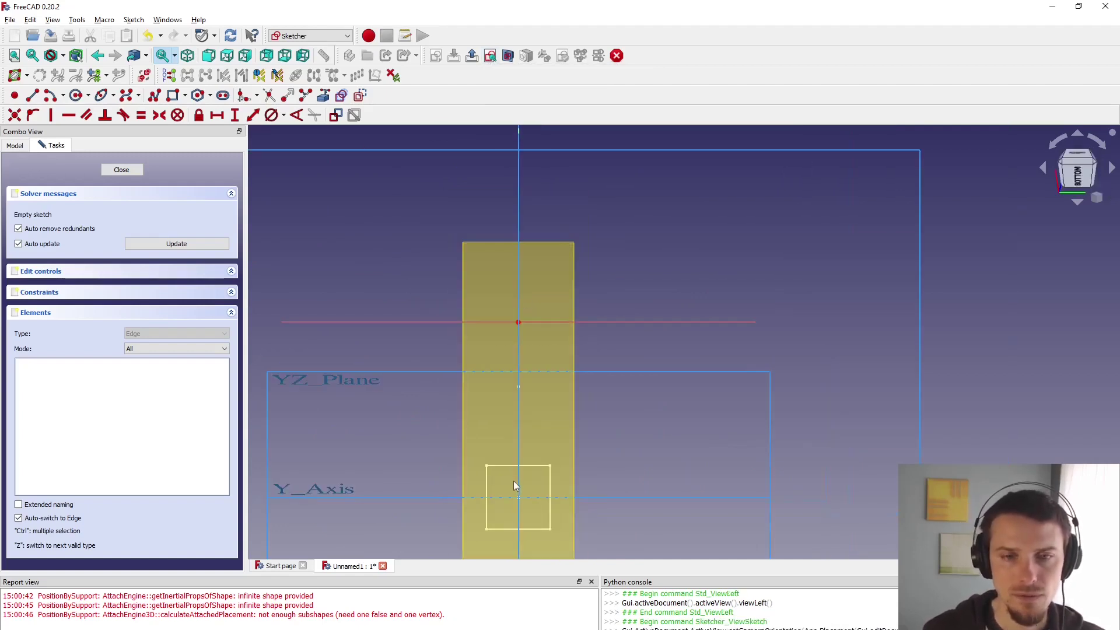
mouse_move(499, 317)
middle_down()
mouse_move(540, 315)
mouse_move(517, 314)
middle_up()
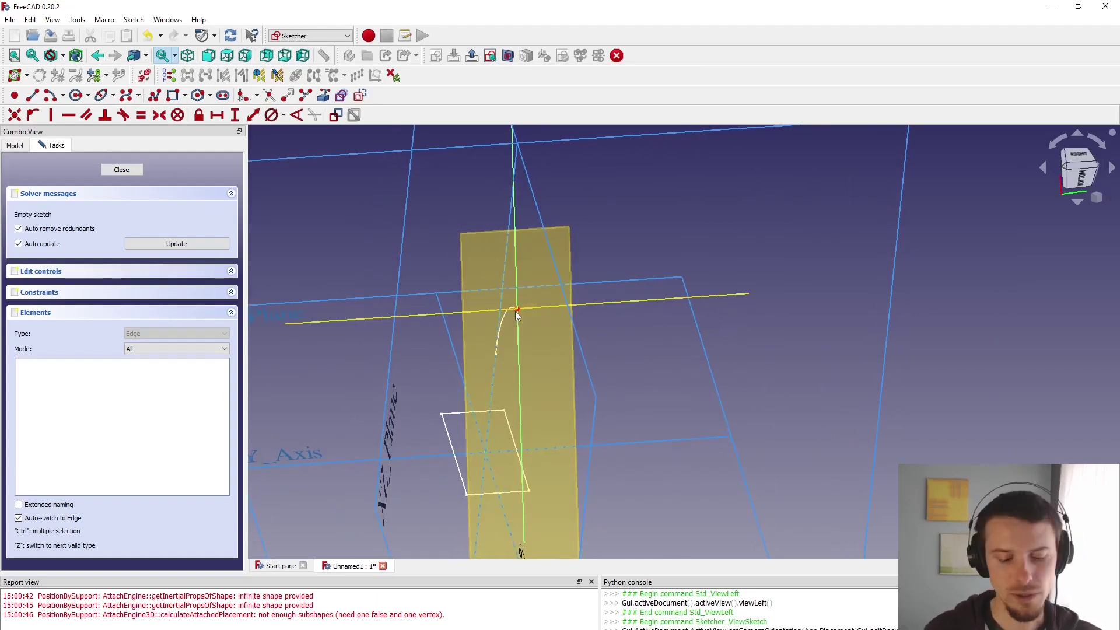
key(q)
key(p)
key(q)
key(p)
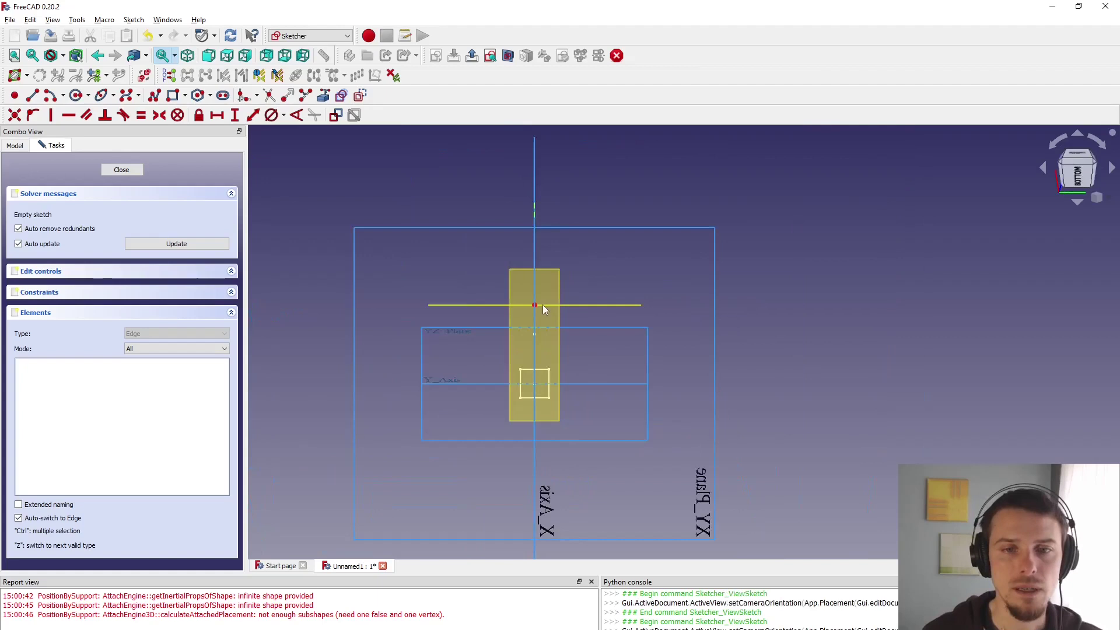
scroll(533, 306, up, 3)
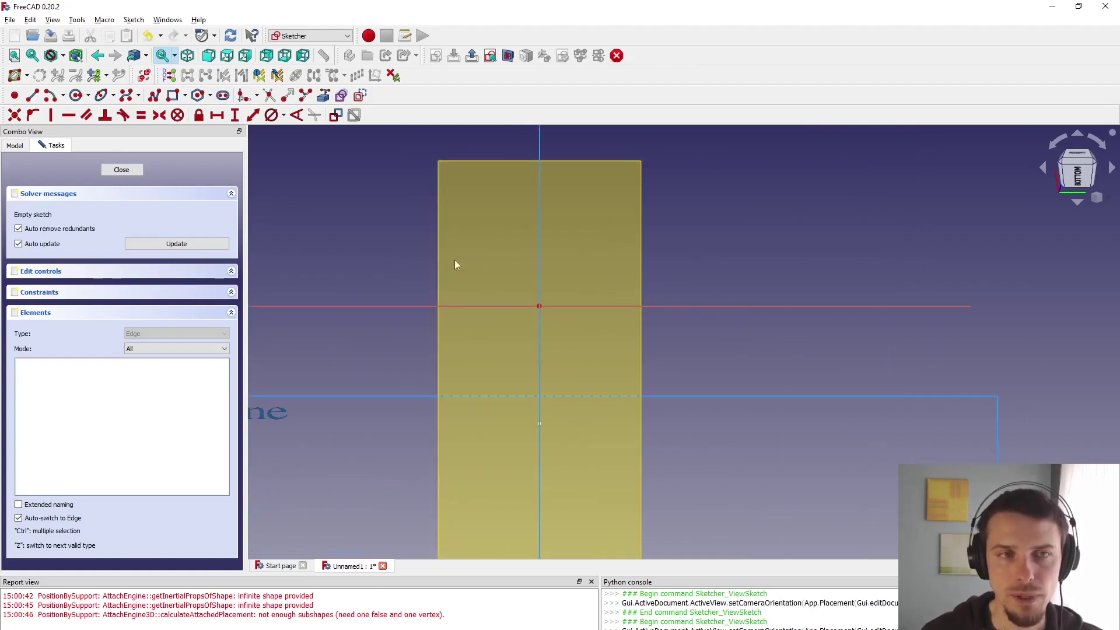
Draw a wide rectangle on the datum plane and convert it to regular sketch geometry.
click(172, 95)
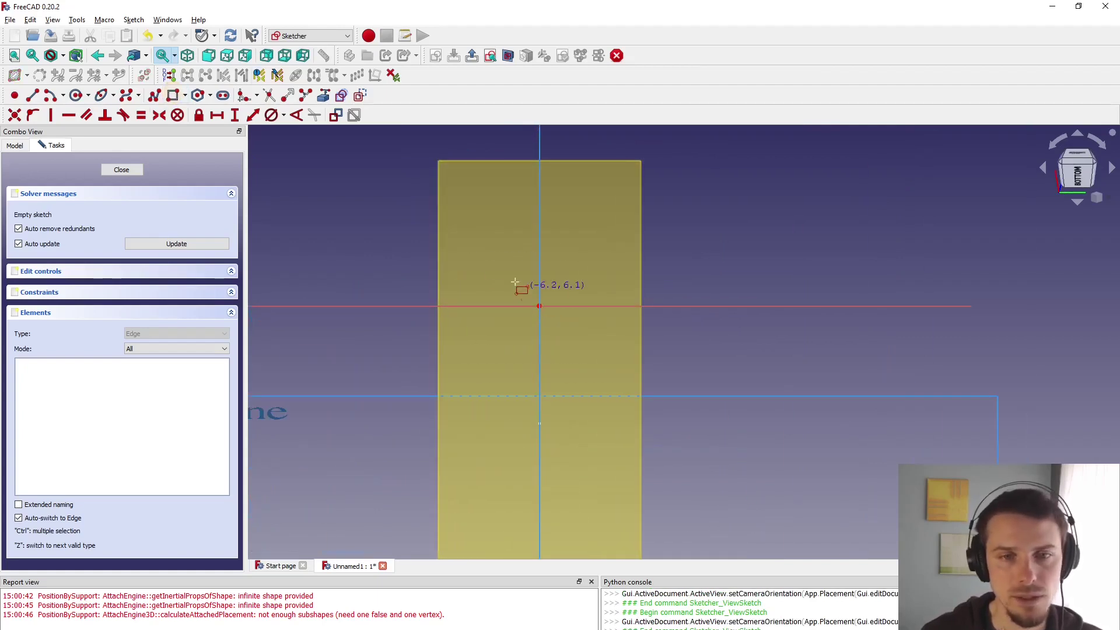
click(466, 270)
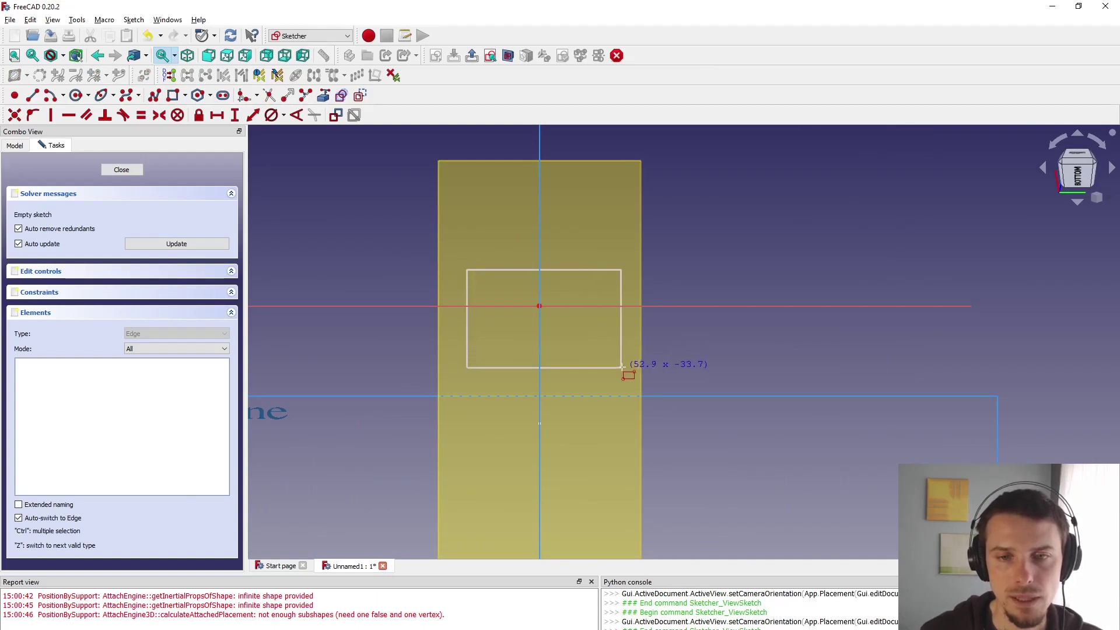
click(623, 368)
right_click(708, 342)
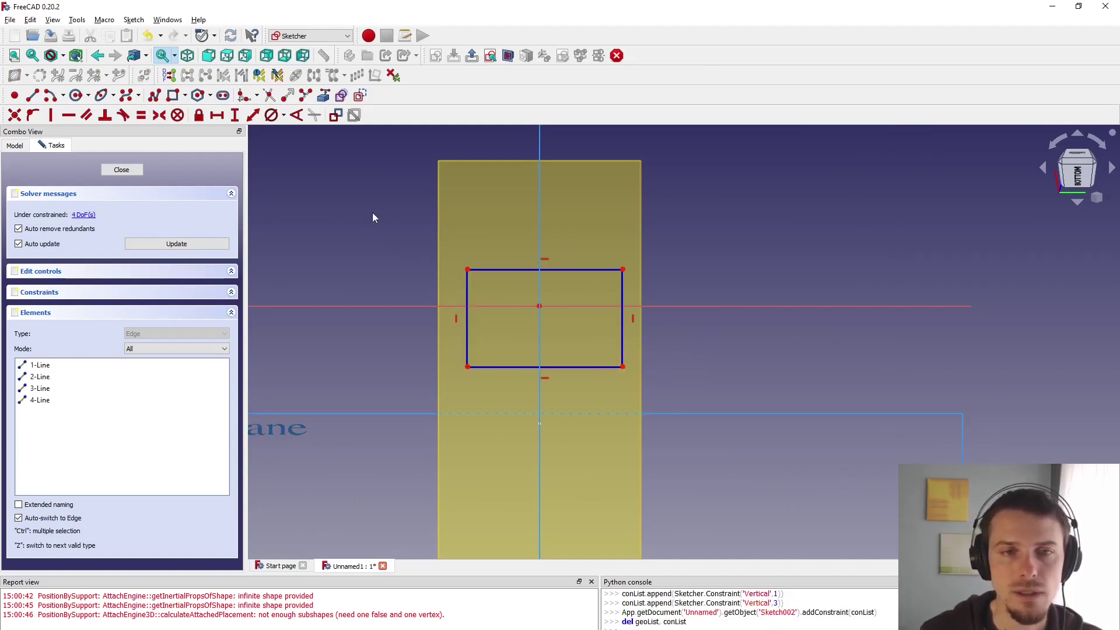
drag(644, 233, 436, 390)
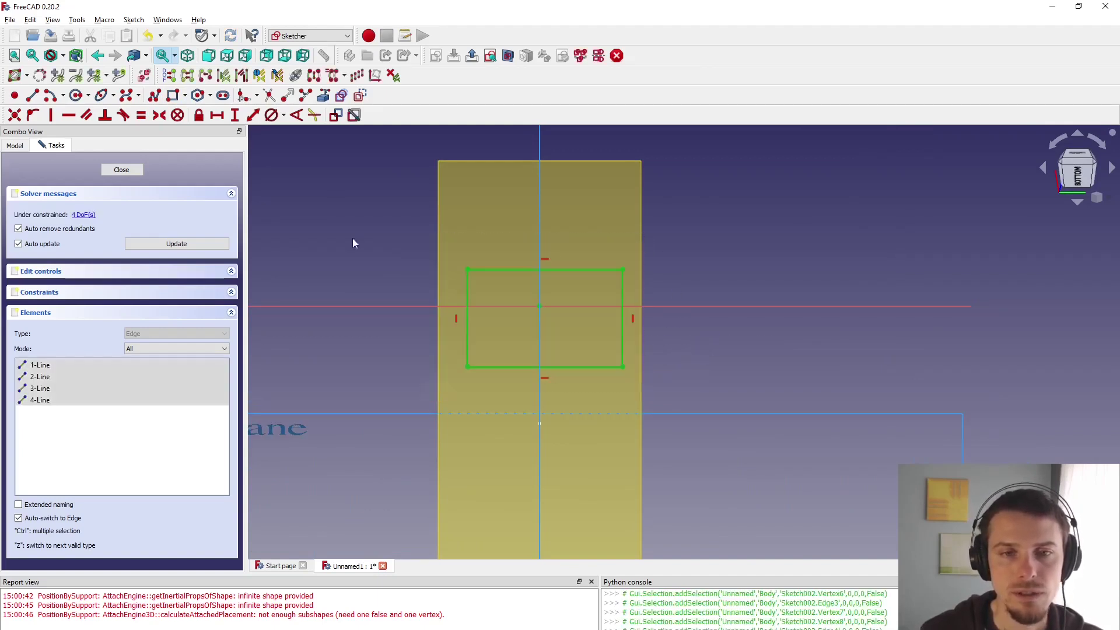
click(360, 96)
click(373, 210)
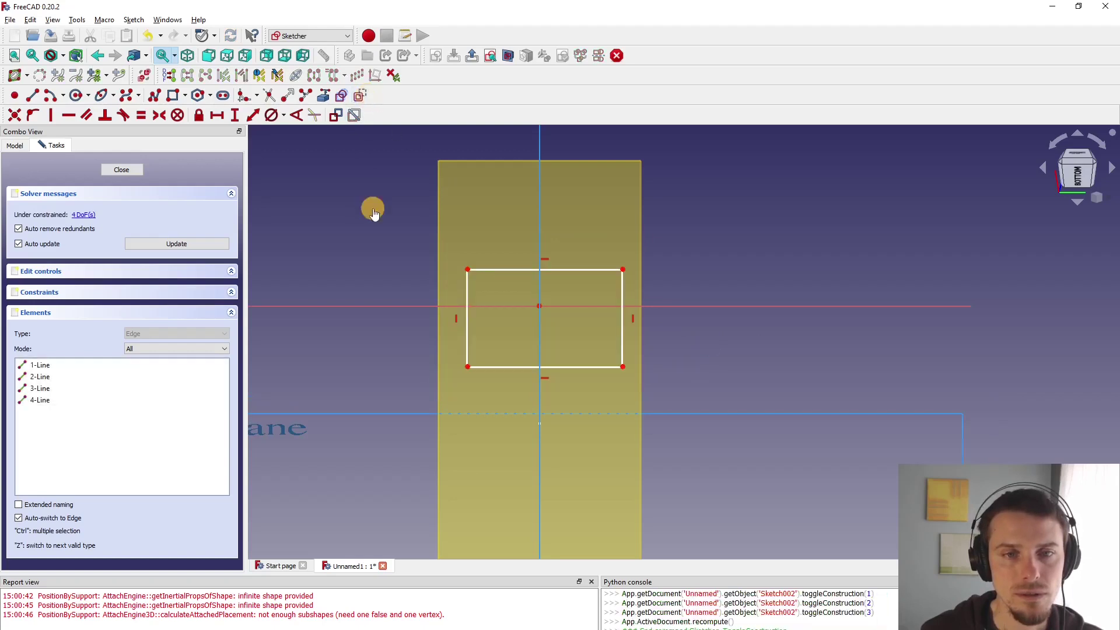
Add two corner-to-corner diagonal lines across the rectangle and close the sketch.
click(31, 96)
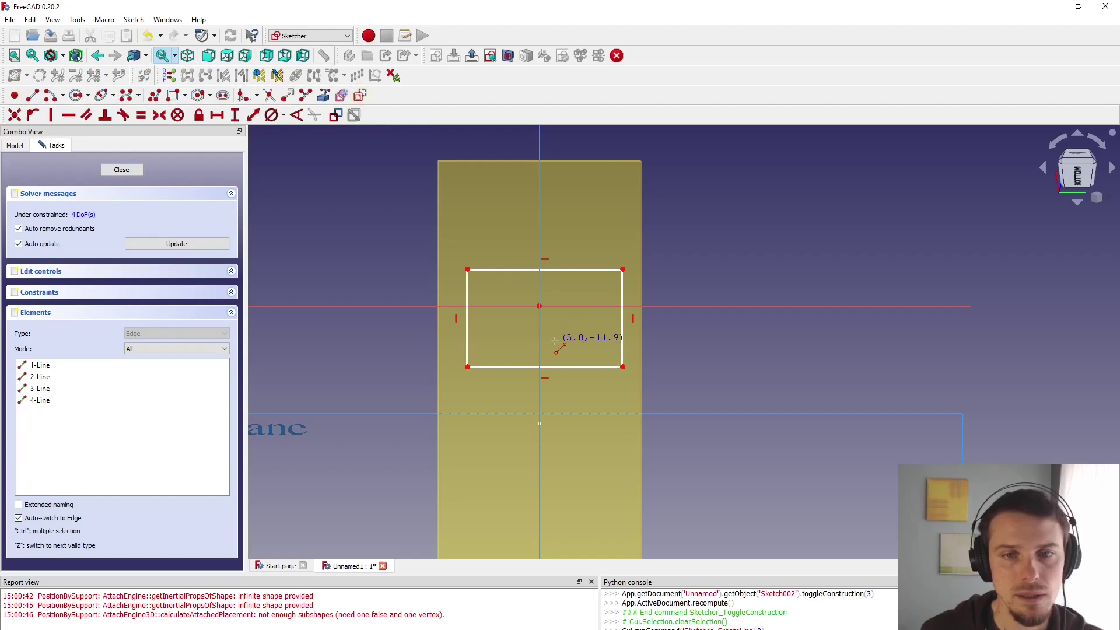
click(467, 269)
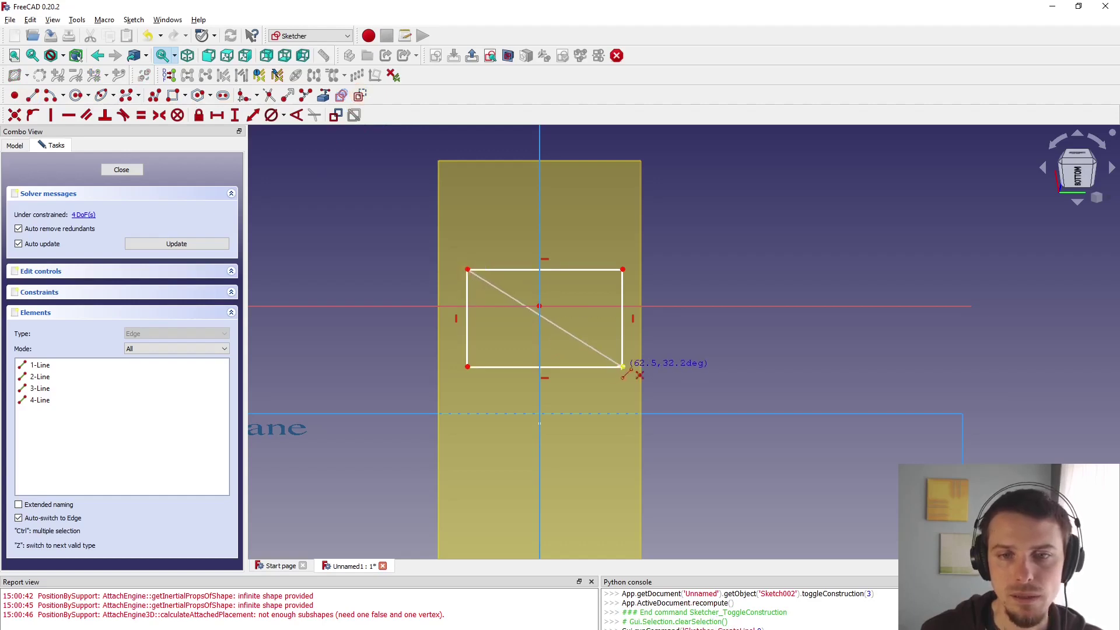
click(623, 366)
click(623, 269)
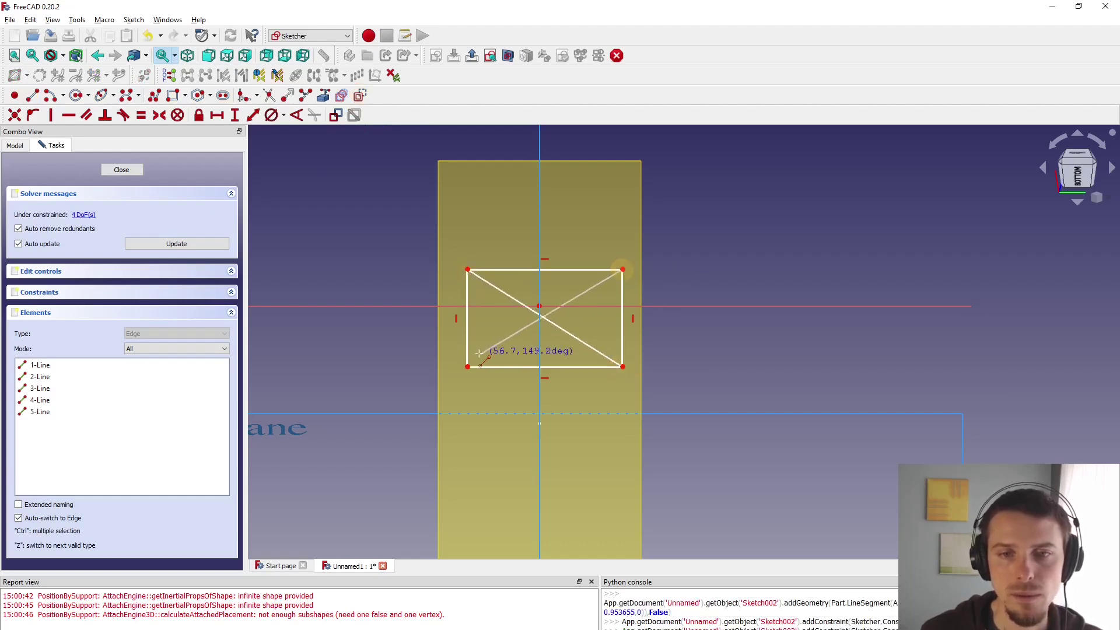
click(467, 366)
right_click(383, 351)
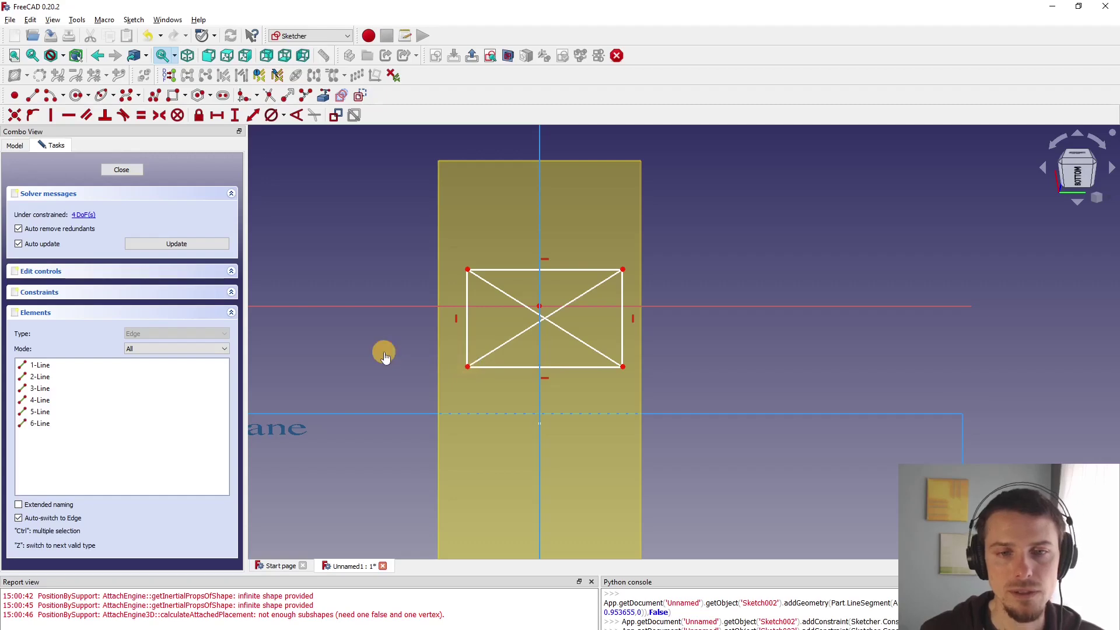
key(Escape)
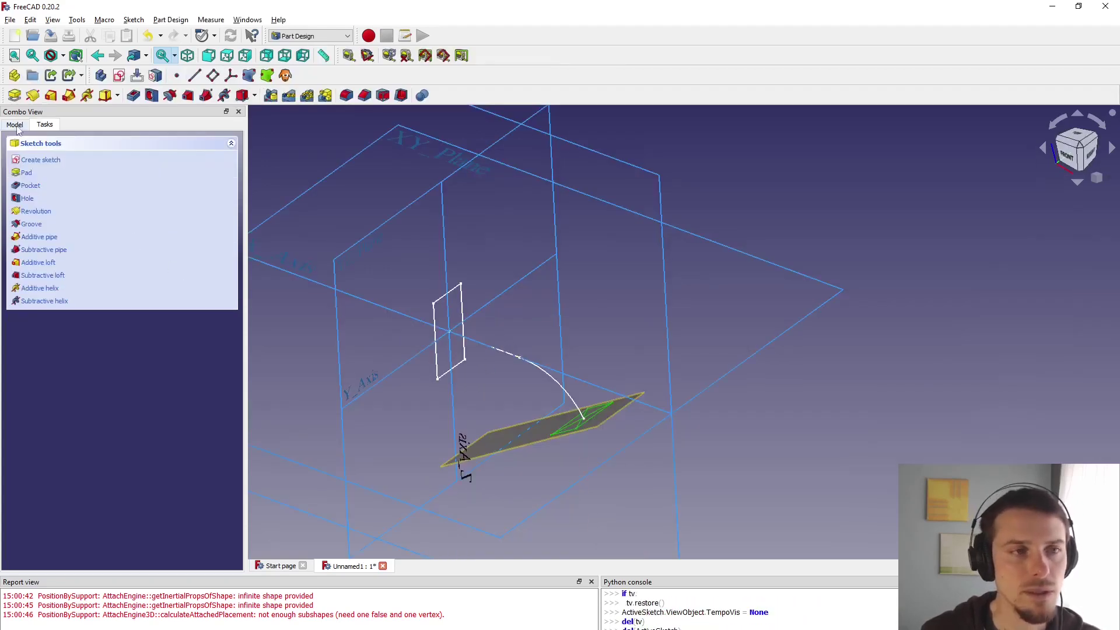
Reopen Sketch002 and make both diagonals construction lines.
double_click(59, 233)
click(613, 335)
click(619, 317)
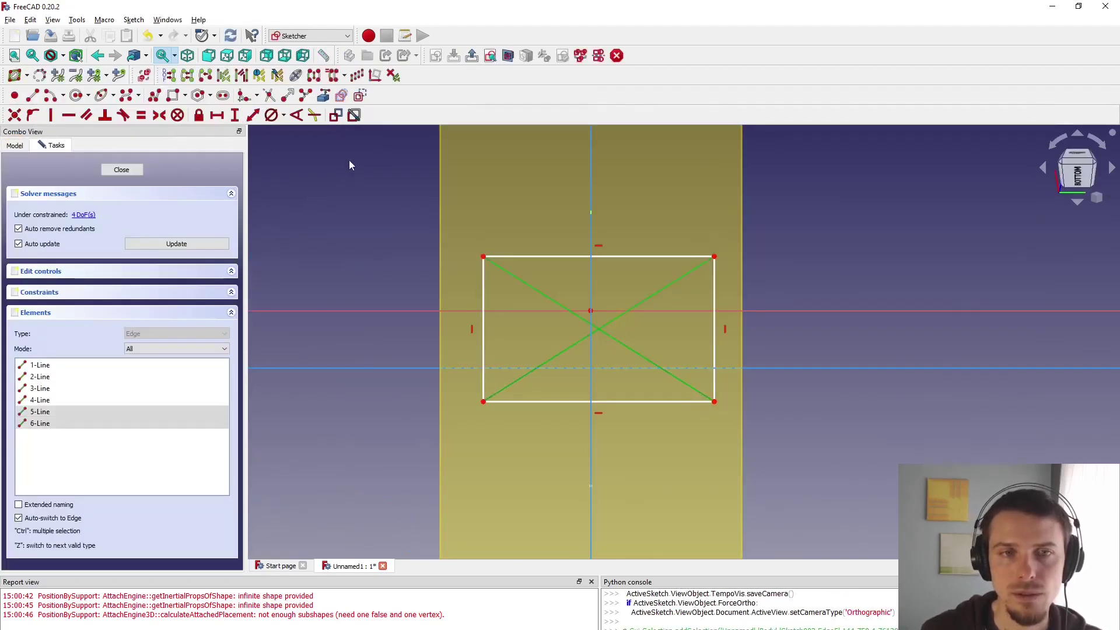
click(362, 96)
Place a point on one diagonal and constrain it onto the other, marking their crossing.
click(615, 339)
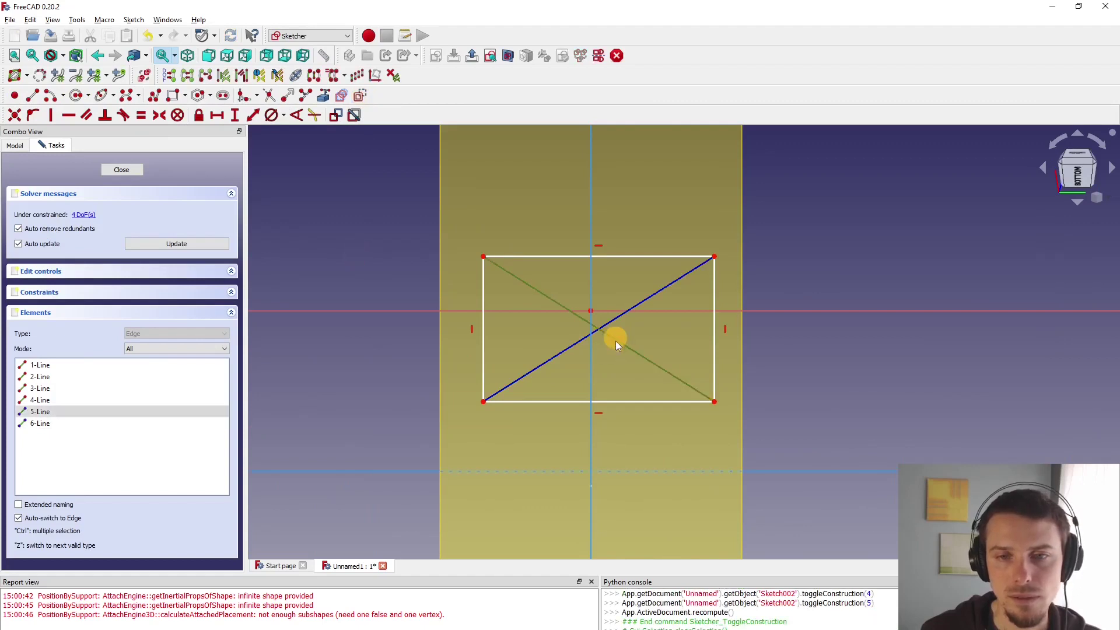
click(15, 95)
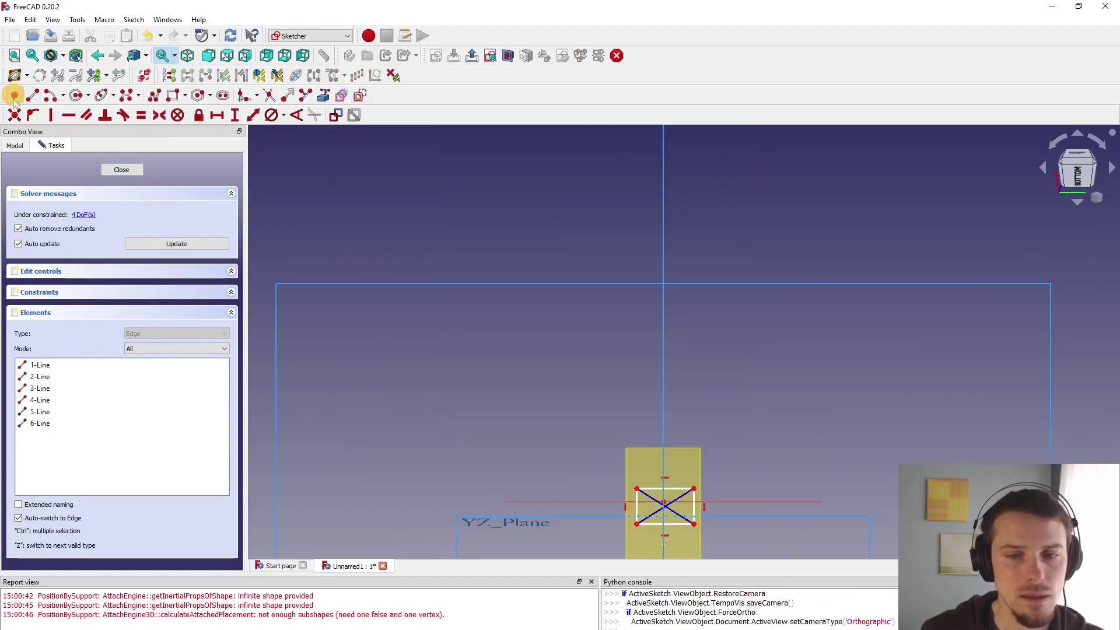
scroll(700, 540, up, 10)
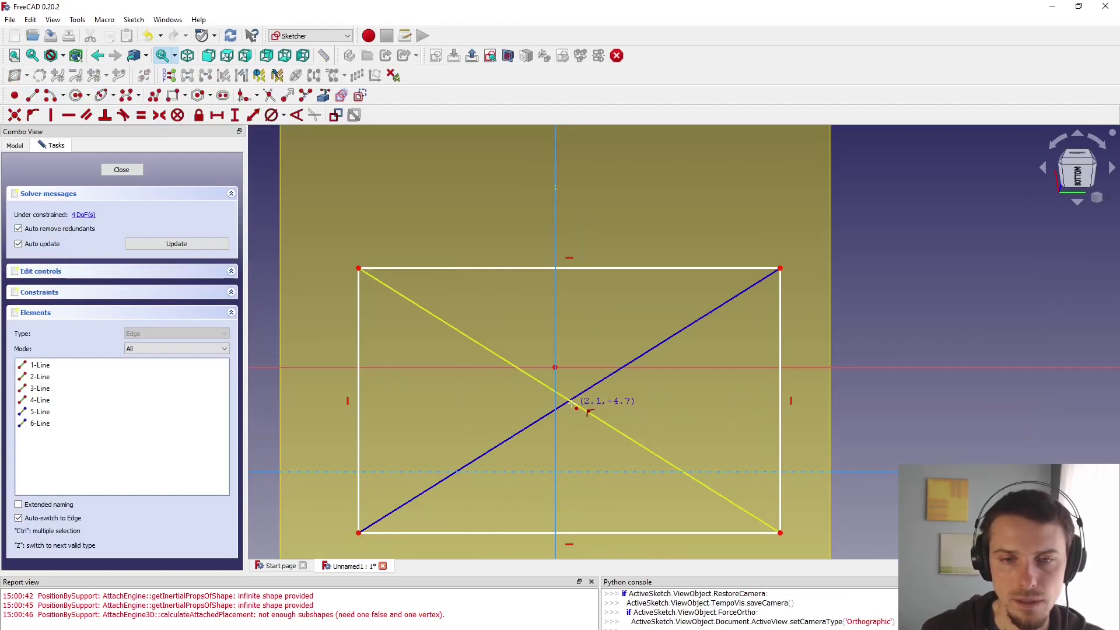
click(577, 408)
right_click(576, 407)
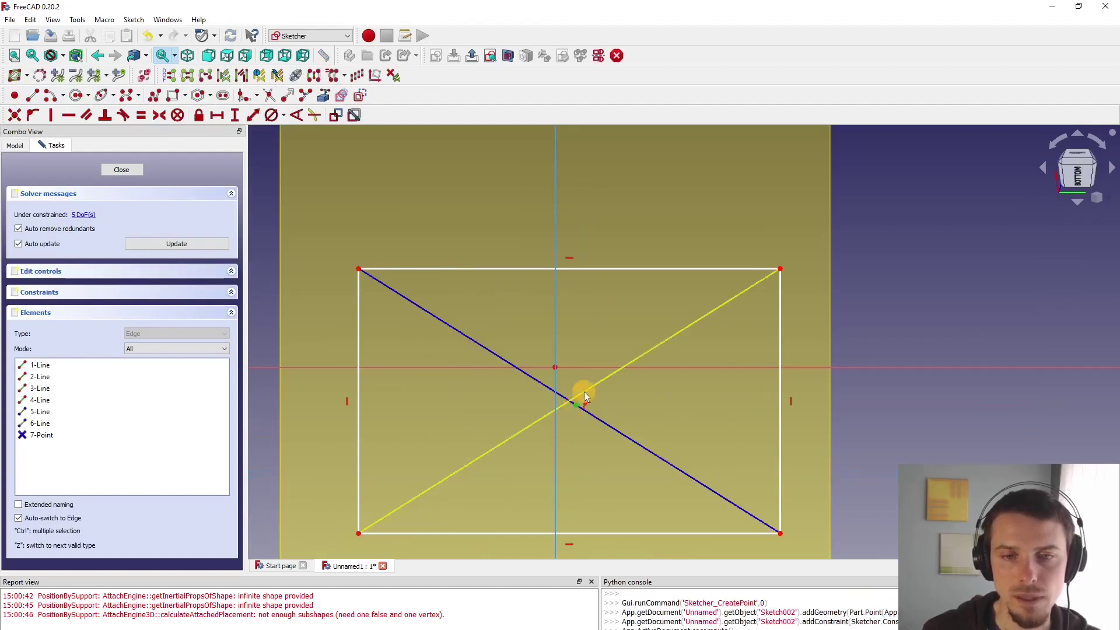
click(584, 391)
key(o)
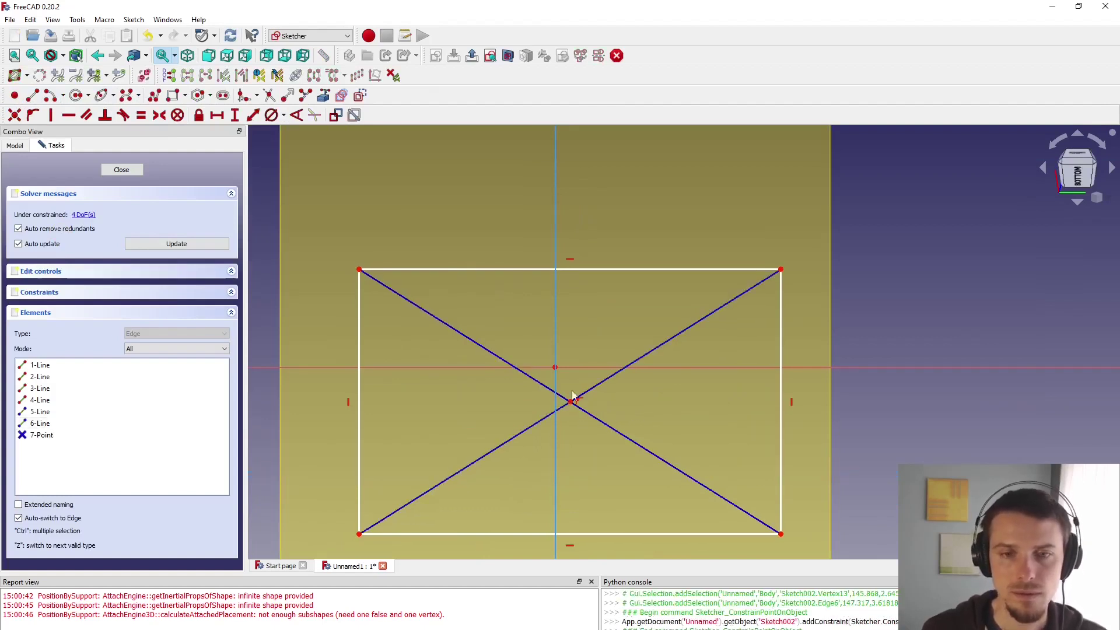
click(569, 403)
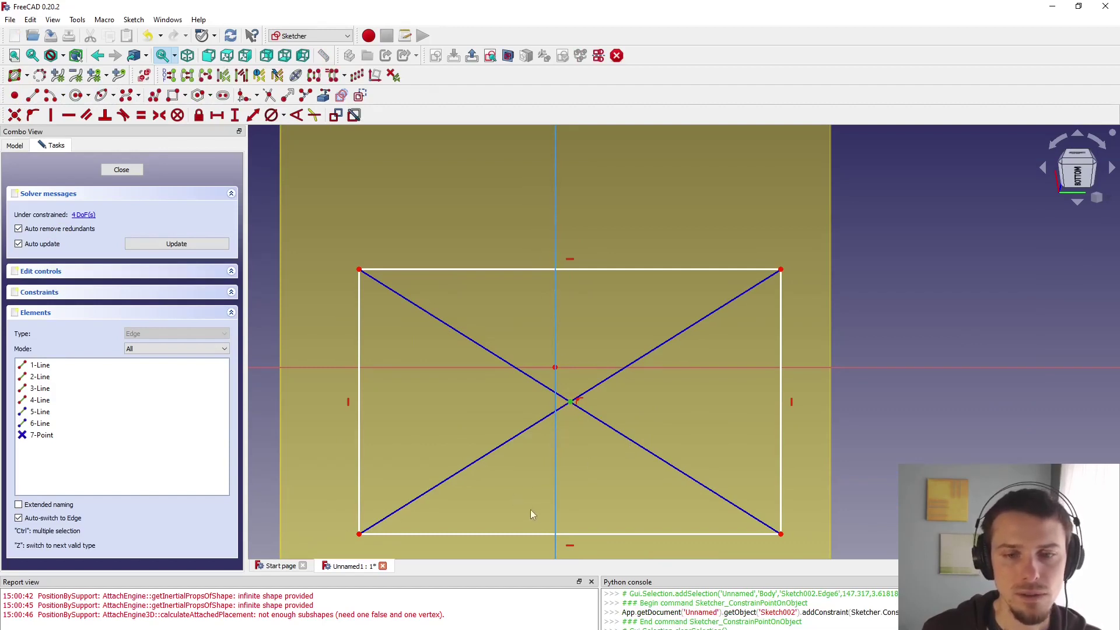
Constrain the crossing point onto the vertical axis, then drag a corner to reshape the rectangle.
scroll(561, 453, up, 3)
scroll(561, 453, down, 8)
scroll(558, 510, up, 3)
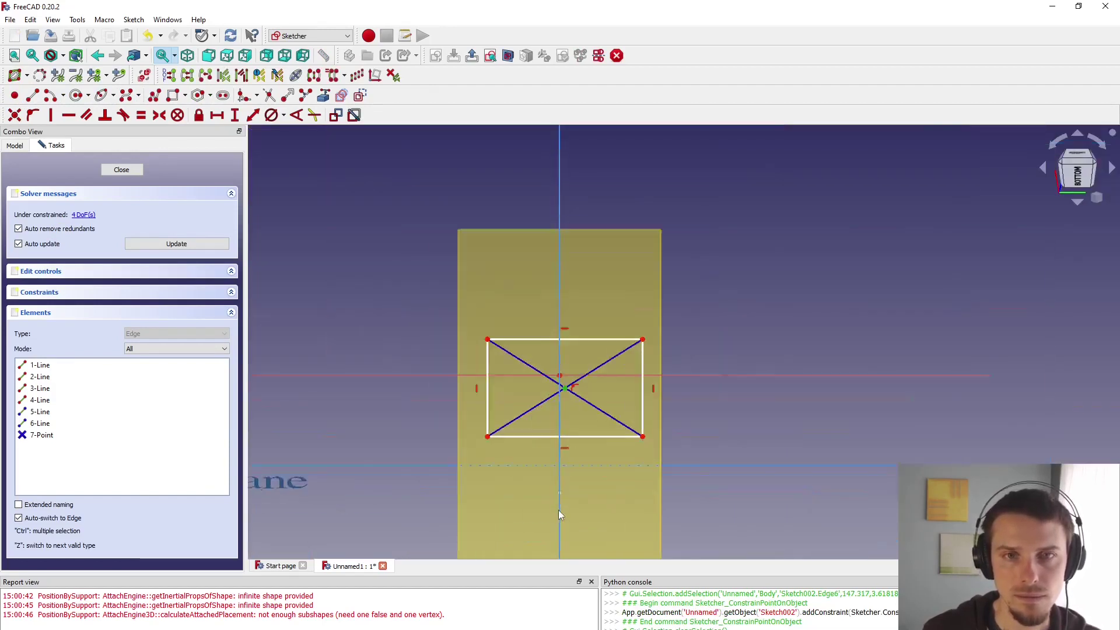
click(508, 55)
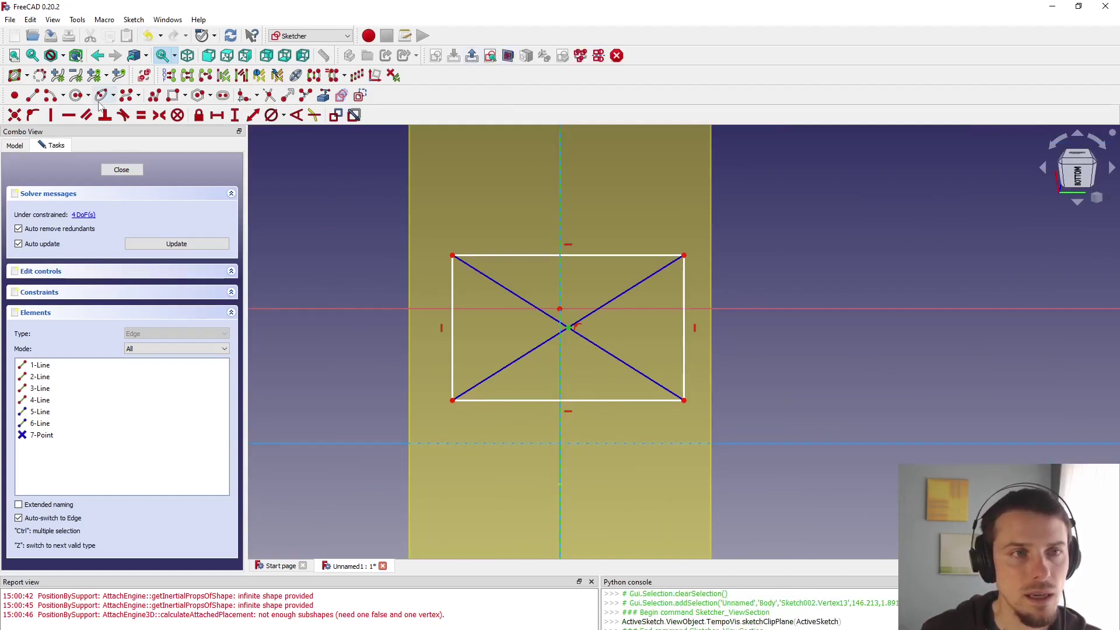
click(32, 116)
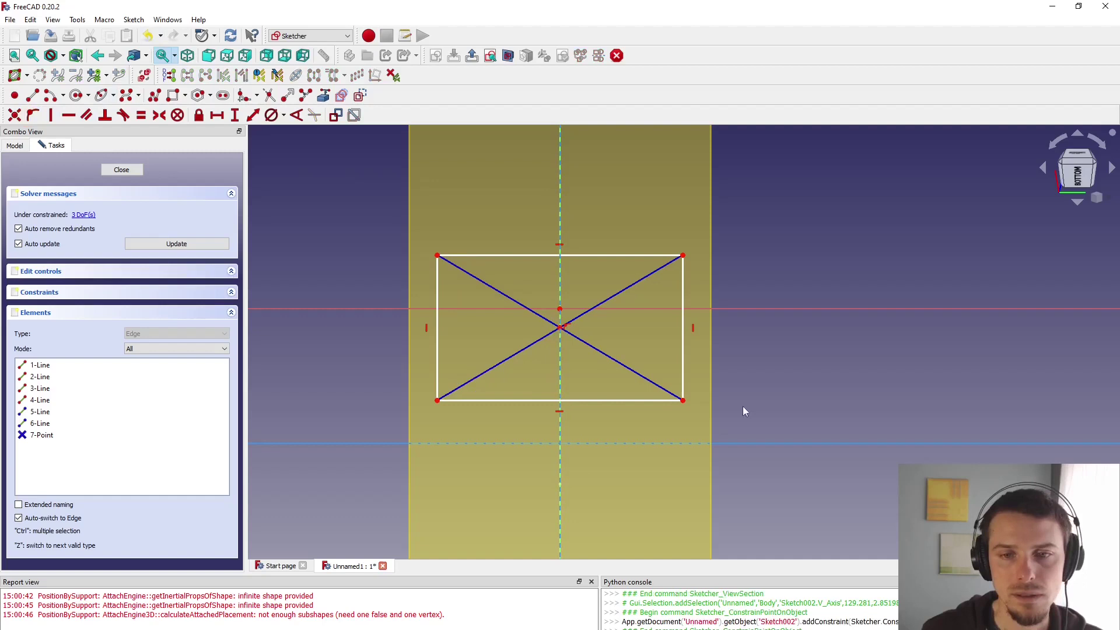
mouse_move(682, 400)
mouse_down()
mouse_move(641, 419)
mouse_move(652, 388)
mouse_move(668, 431)
mouse_move(675, 391)
mouse_up()
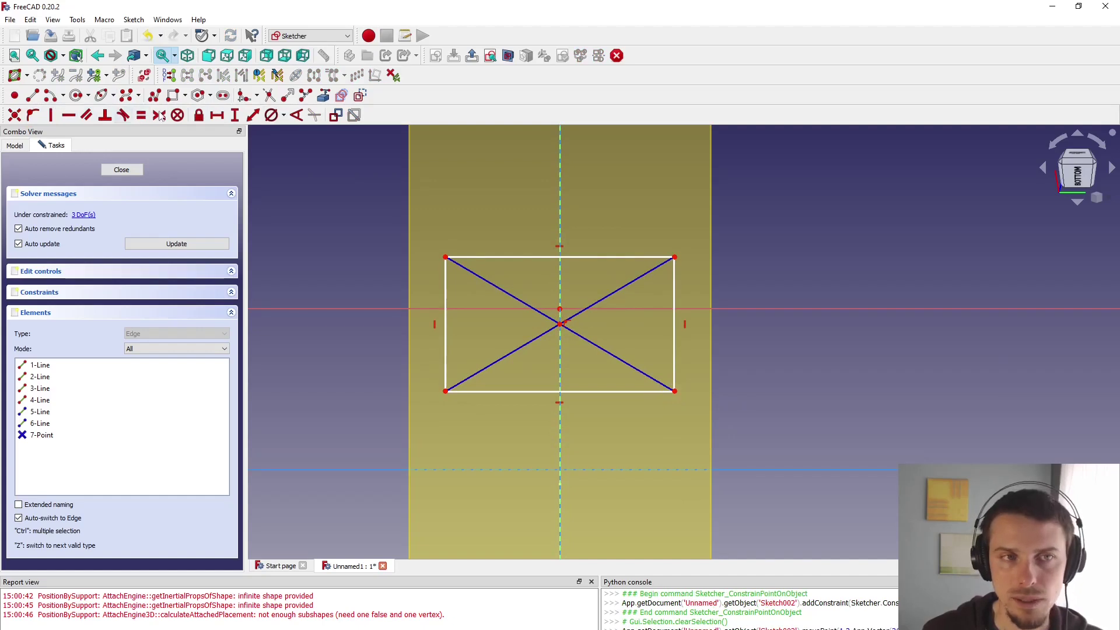
Dimension the rectangle: top edge 12 mm above the origin, 40 mm tall, 80 mm wide.
click(235, 116)
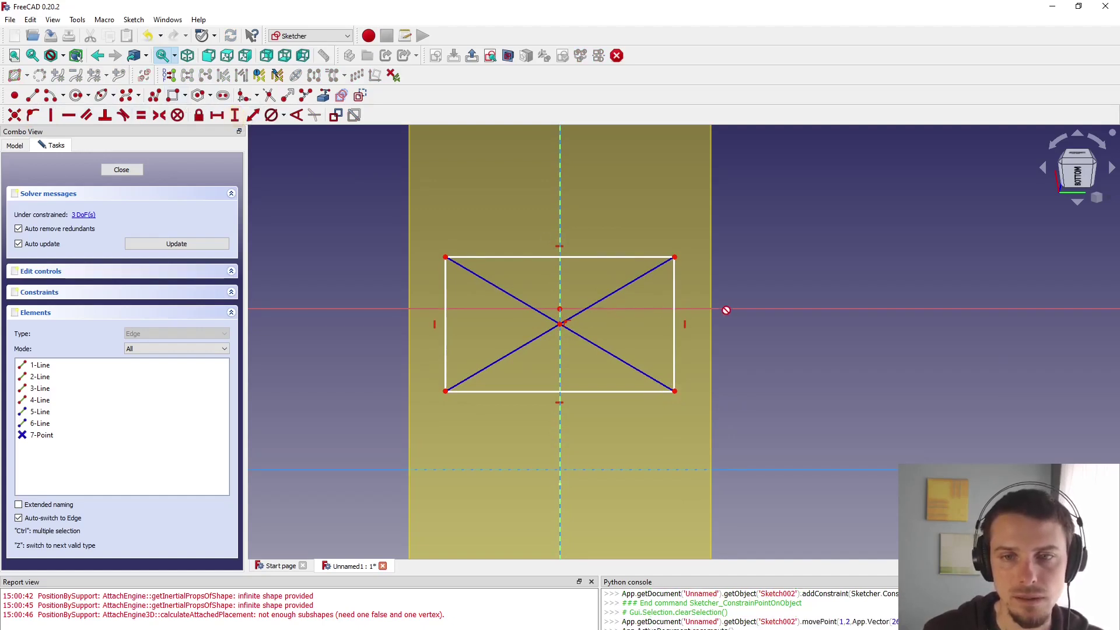
click(559, 308)
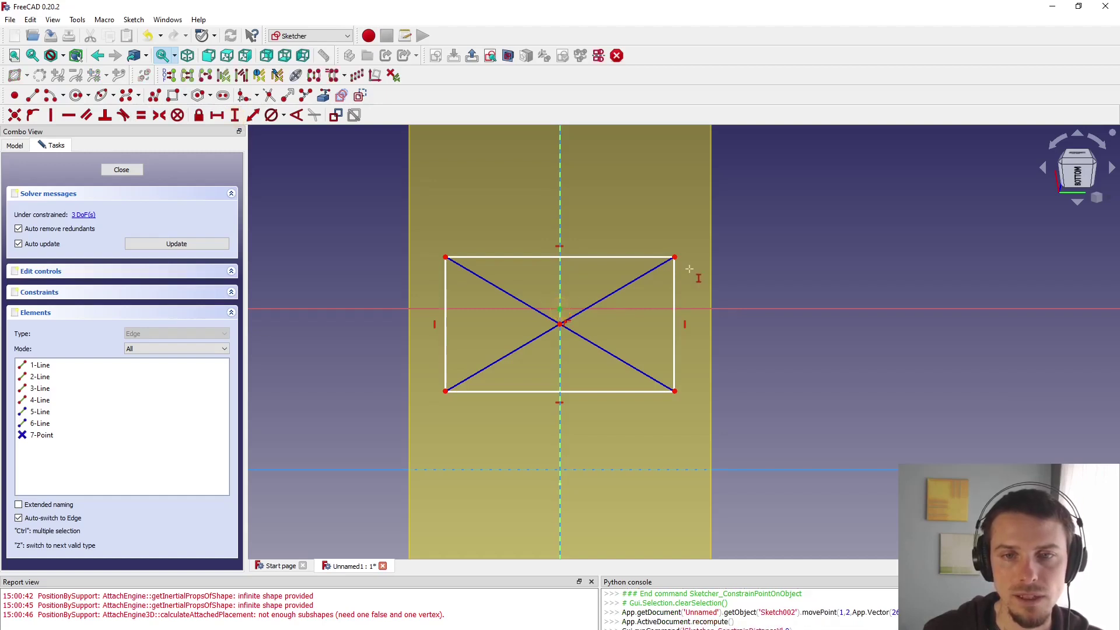
click(675, 257)
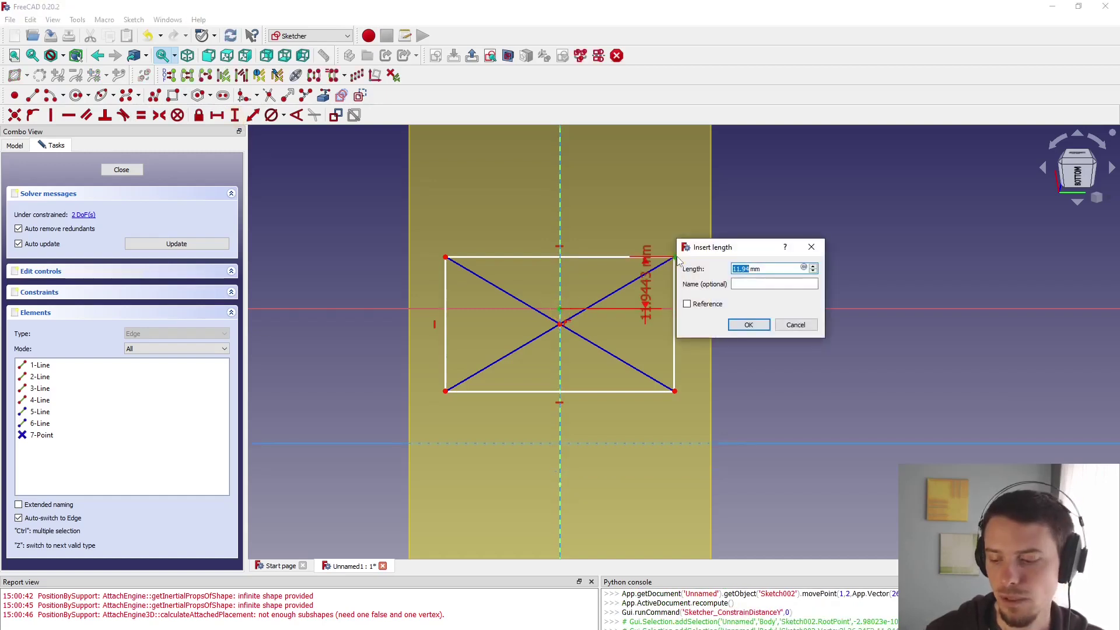
key(Return)
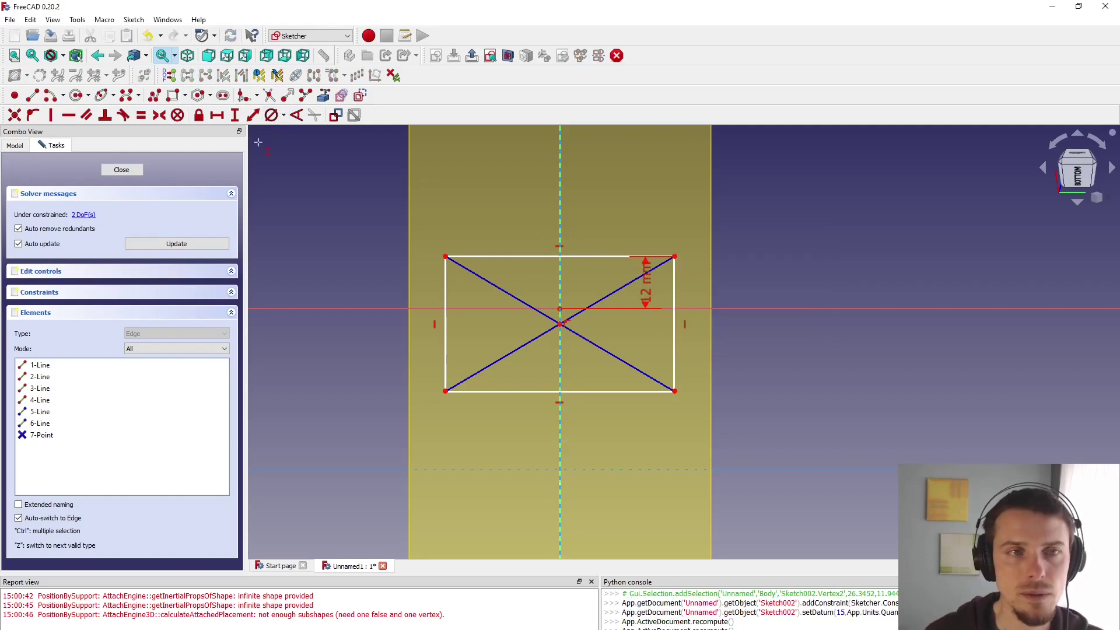
click(675, 358)
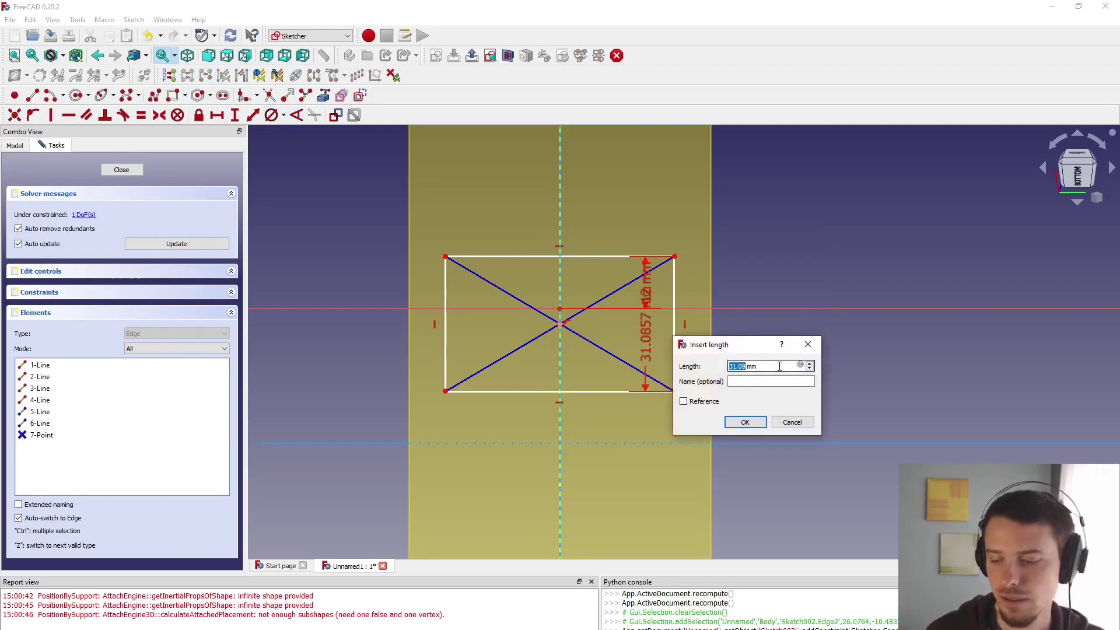
key(Return)
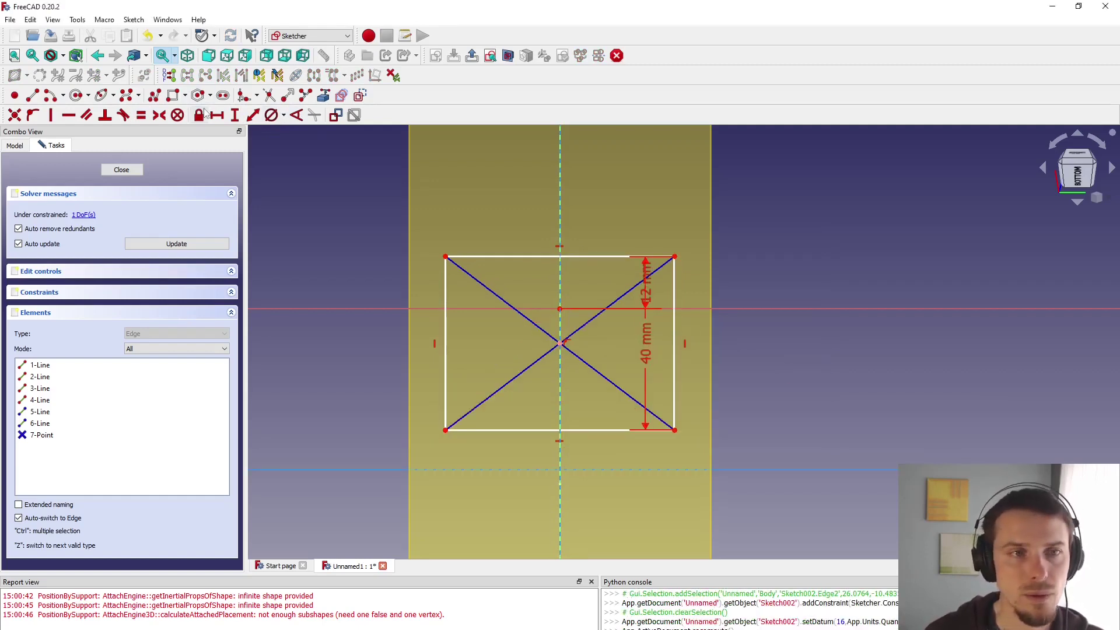
key(l)
click(534, 257)
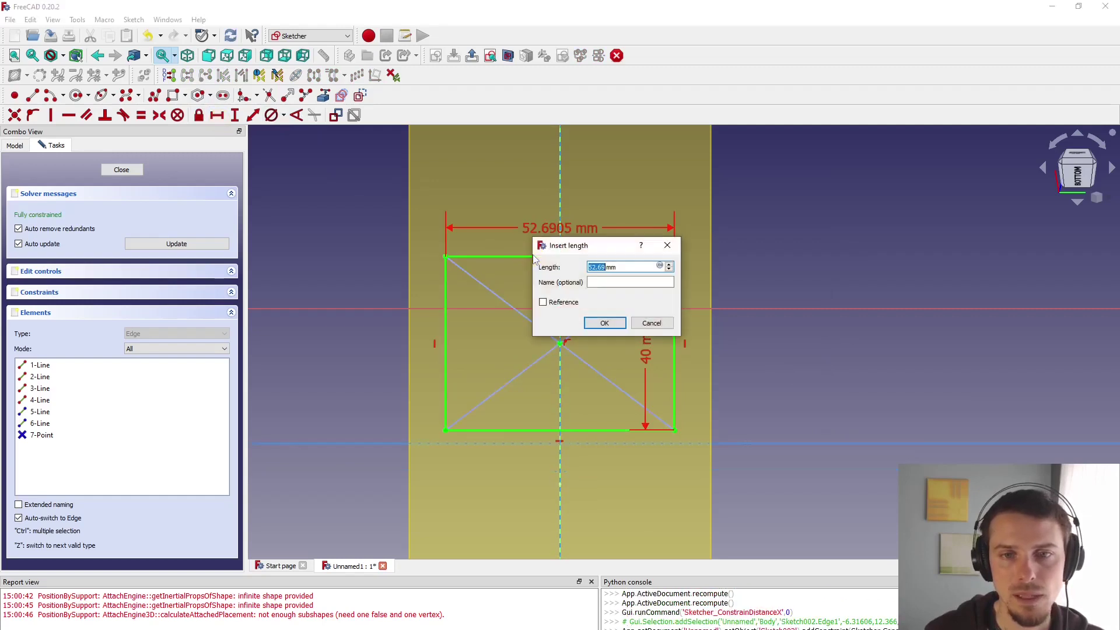
text(80)
key(Return)
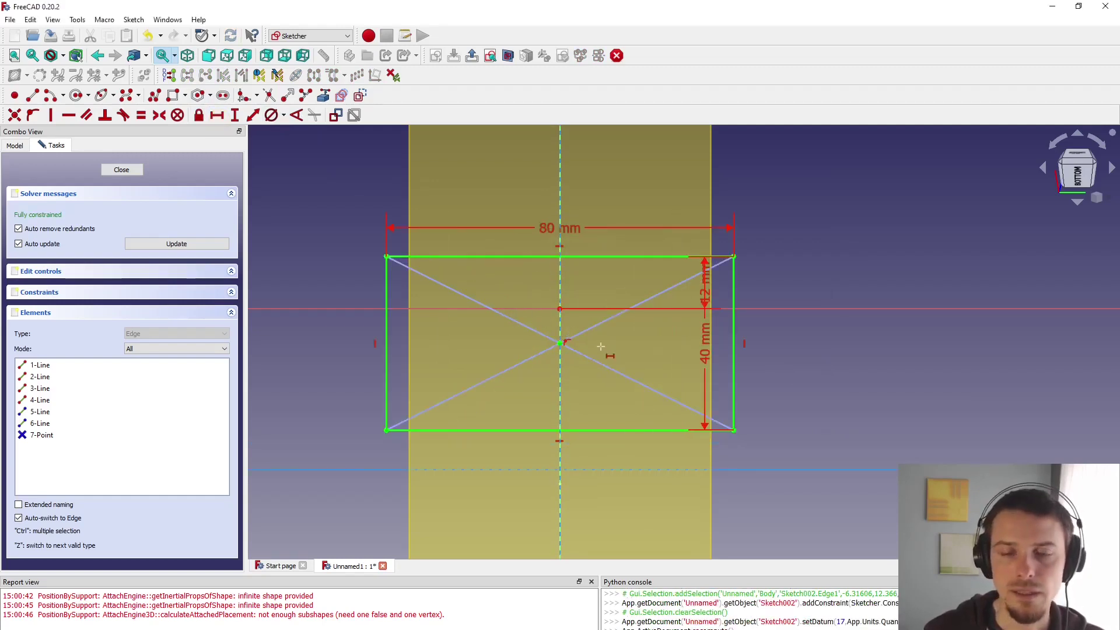
scroll(604, 352, up, 1)
scroll(590, 393, down, 3)
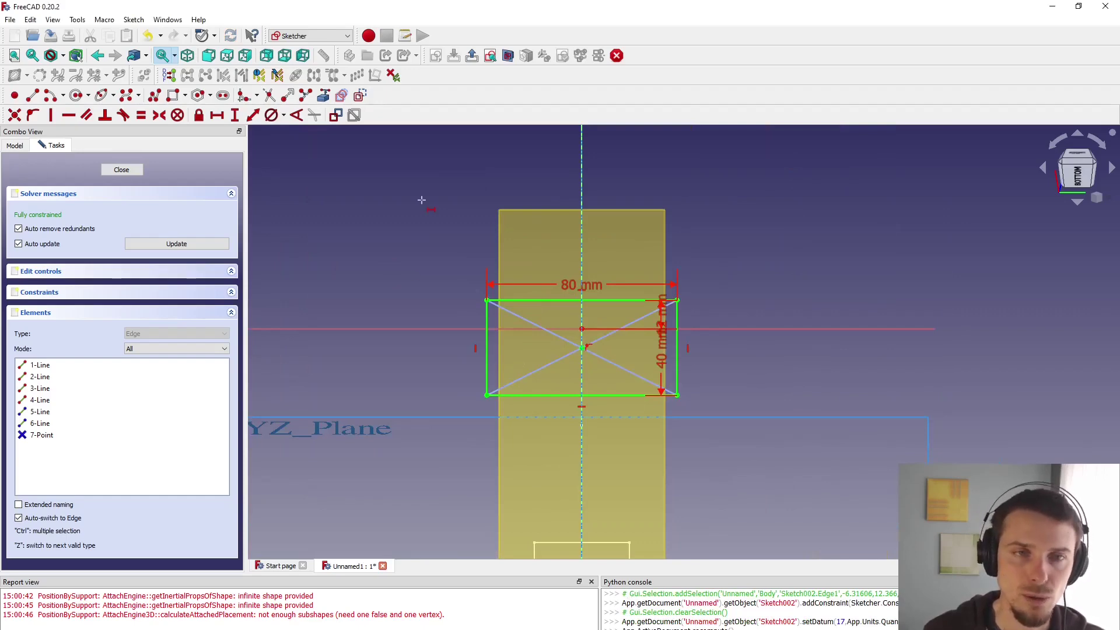
Close the sketch and hide the DatumPlane.
click(490, 56)
mouse_move(594, 347)
middle_down()
mouse_move(625, 343)
mouse_move(629, 370)
mouse_move(616, 362)
middle_up()
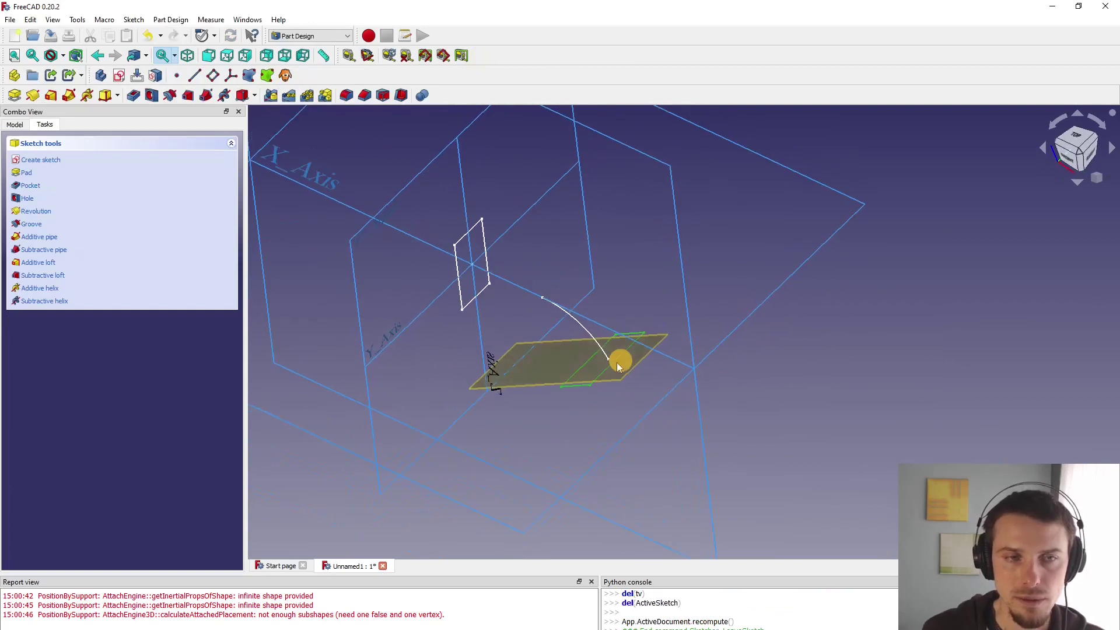
click(14, 124)
click(70, 218)
key(space)
click(61, 231)
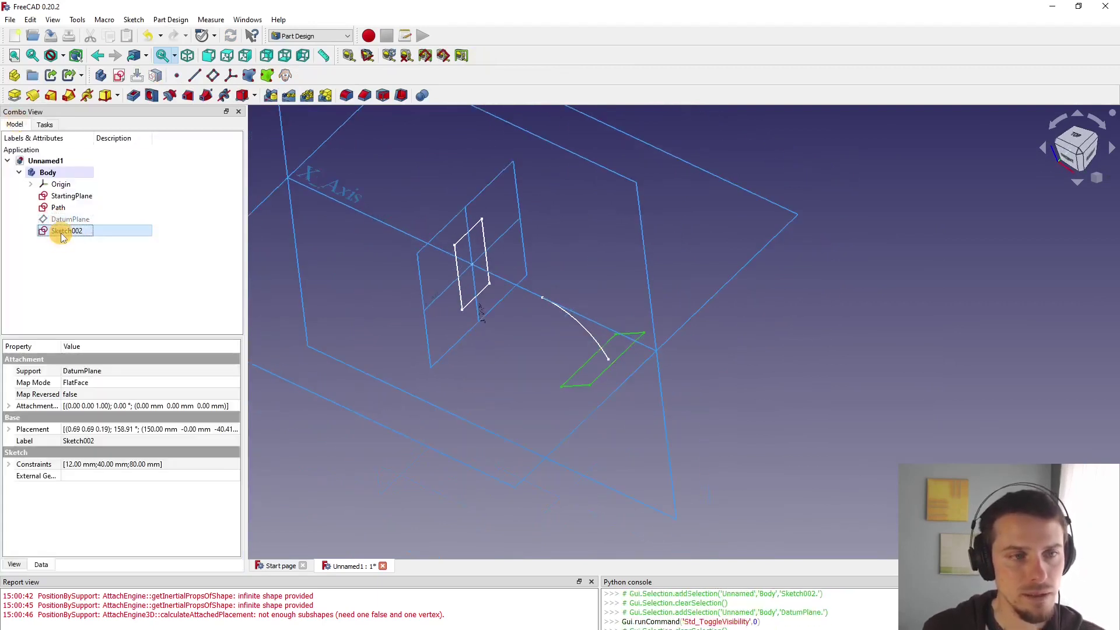
Rename Sketch002 to 'EndingPlane'.
click(61, 231)
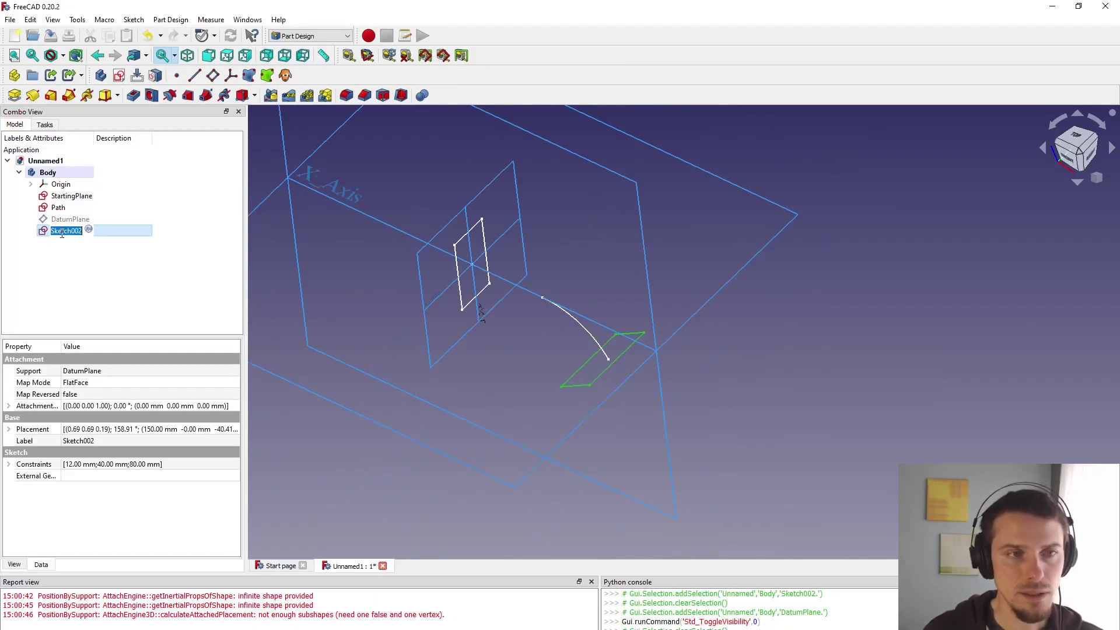
text(En)
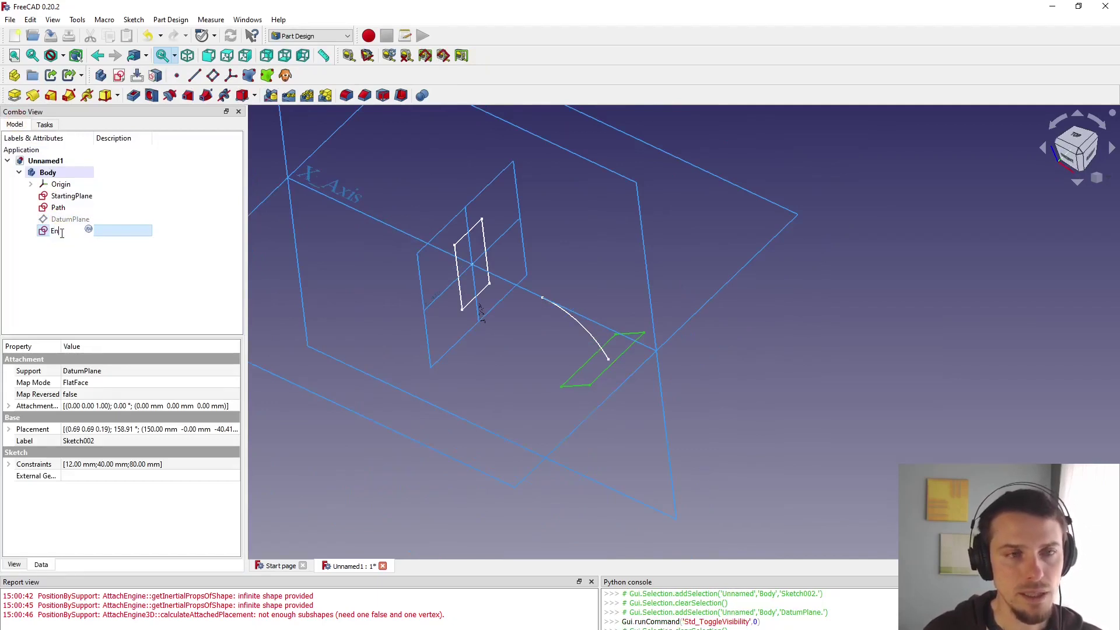
text(dingPlane)
key(Return)
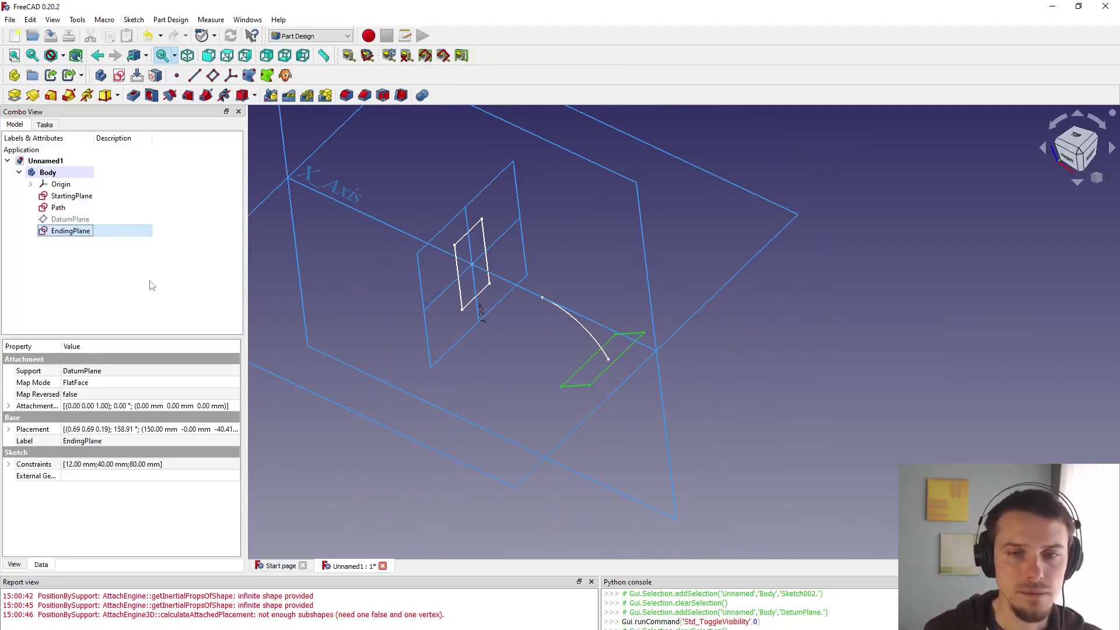
mouse_move(563, 418)
mouse_down()
mouse_move(603, 445)
mouse_move(523, 395)
mouse_move(590, 434)
mouse_move(620, 440)
mouse_move(603, 430)
mouse_move(608, 420)
mouse_move(659, 453)
mouse_move(646, 434)
mouse_up()
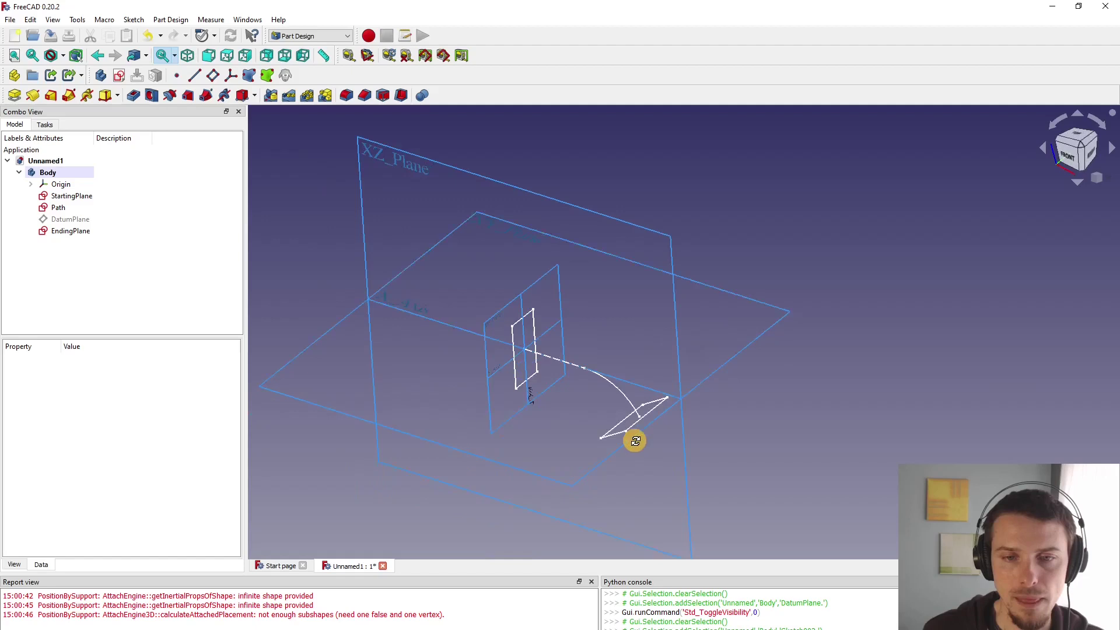
Start an additive pipe, choosing the Path sketch as its feature and confirming.
middle_drag(635, 440, 633, 445)
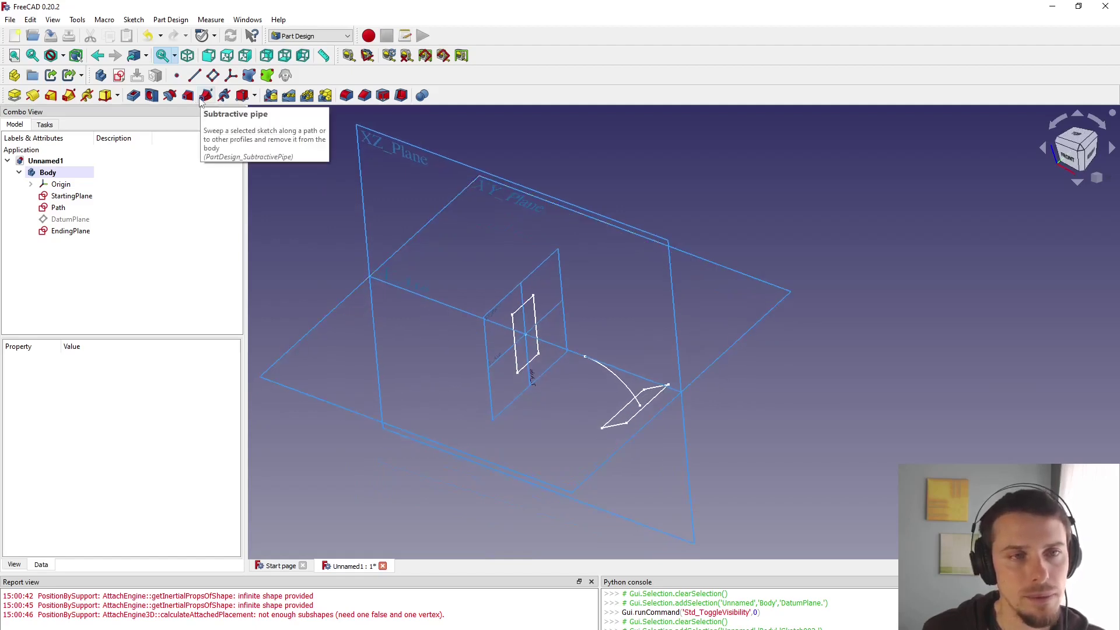
click(69, 96)
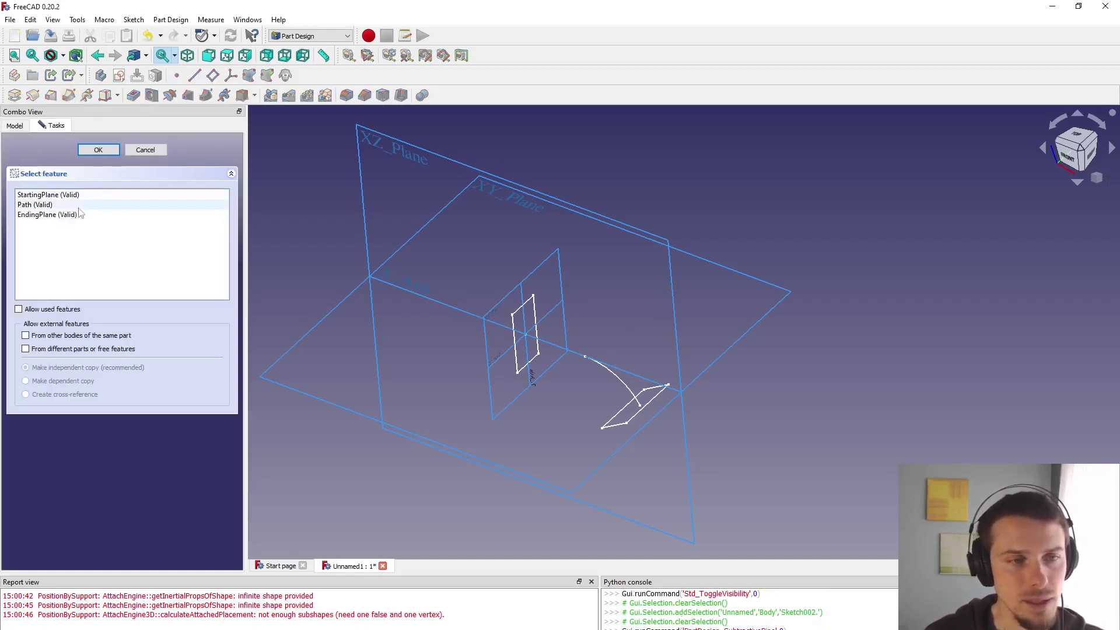
click(56, 205)
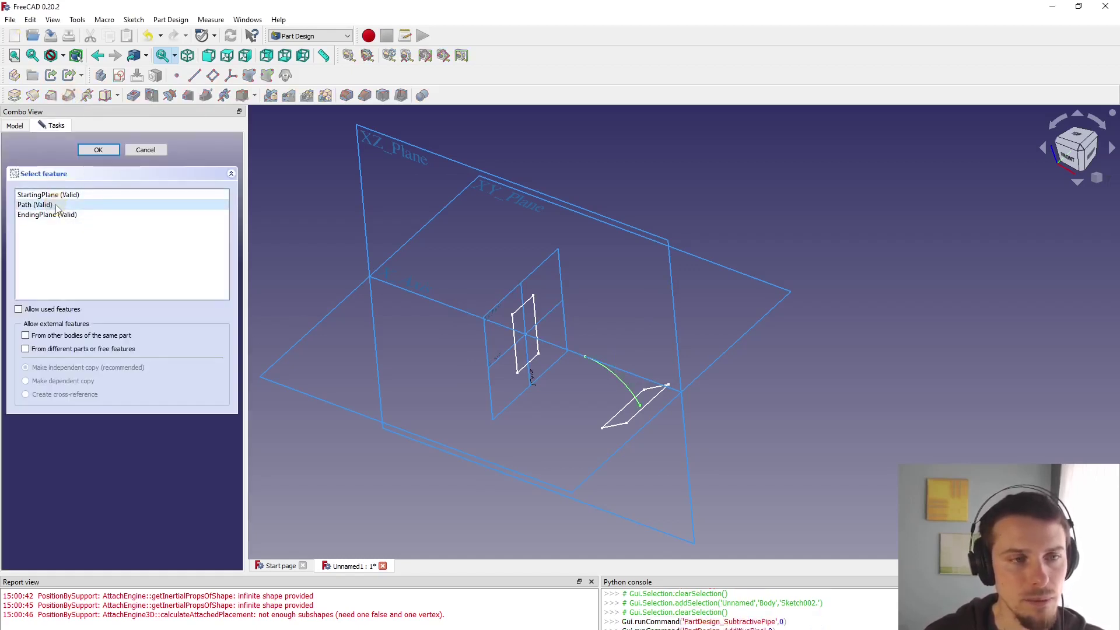
mouse_move(605, 382)
middle_down()
mouse_move(600, 367)
mouse_move(578, 407)
middle_up()
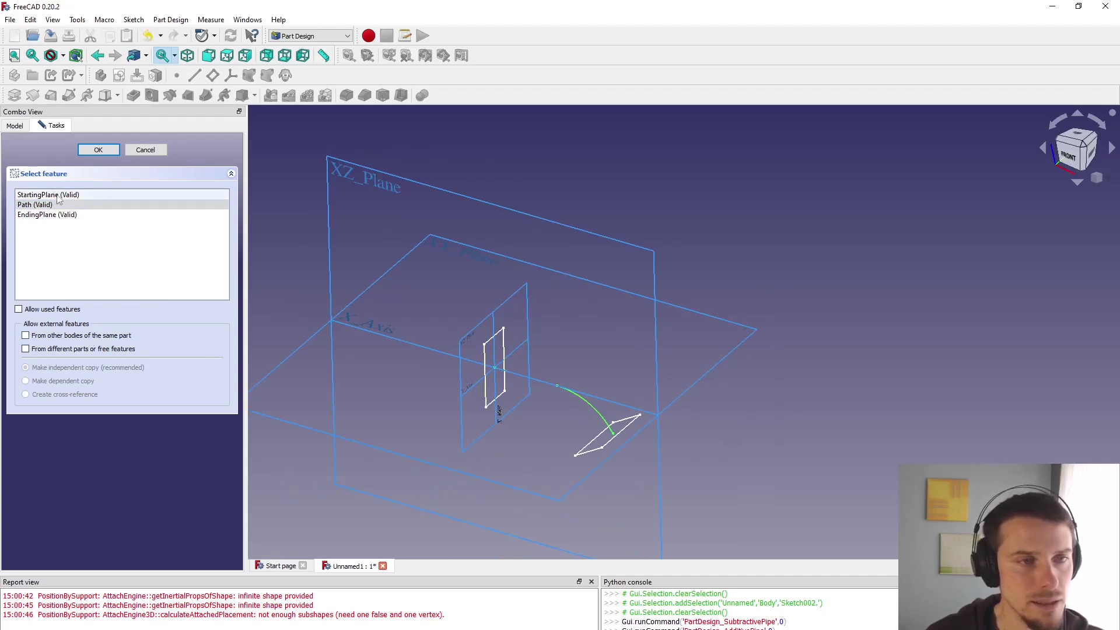
click(99, 150)
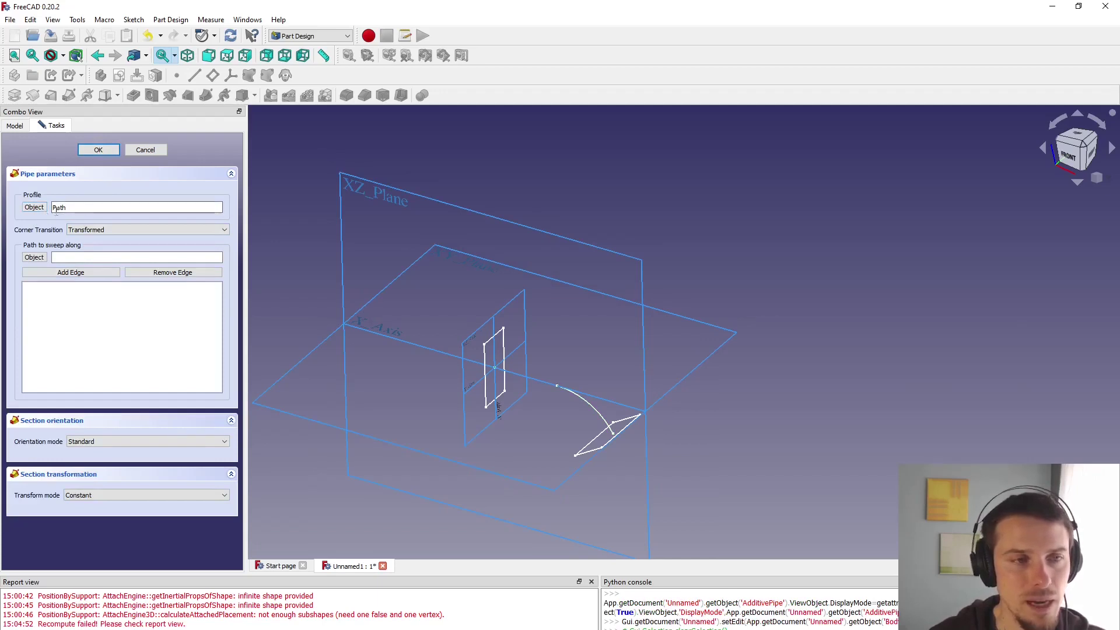
Set StartingPlane as the pipe's profile sketch.
click(36, 209)
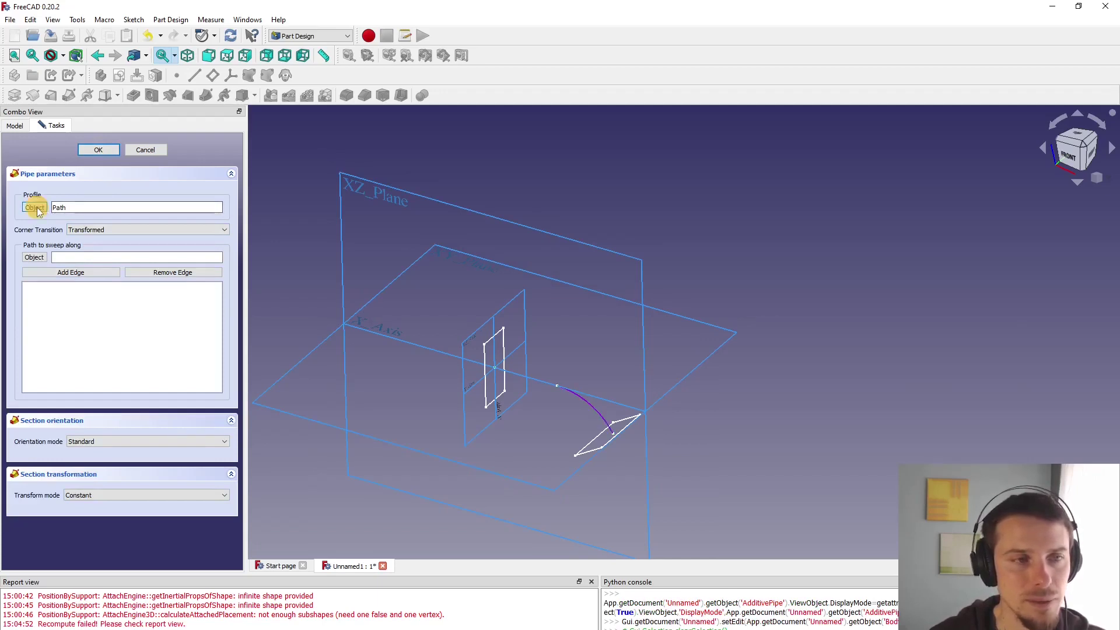
click(15, 127)
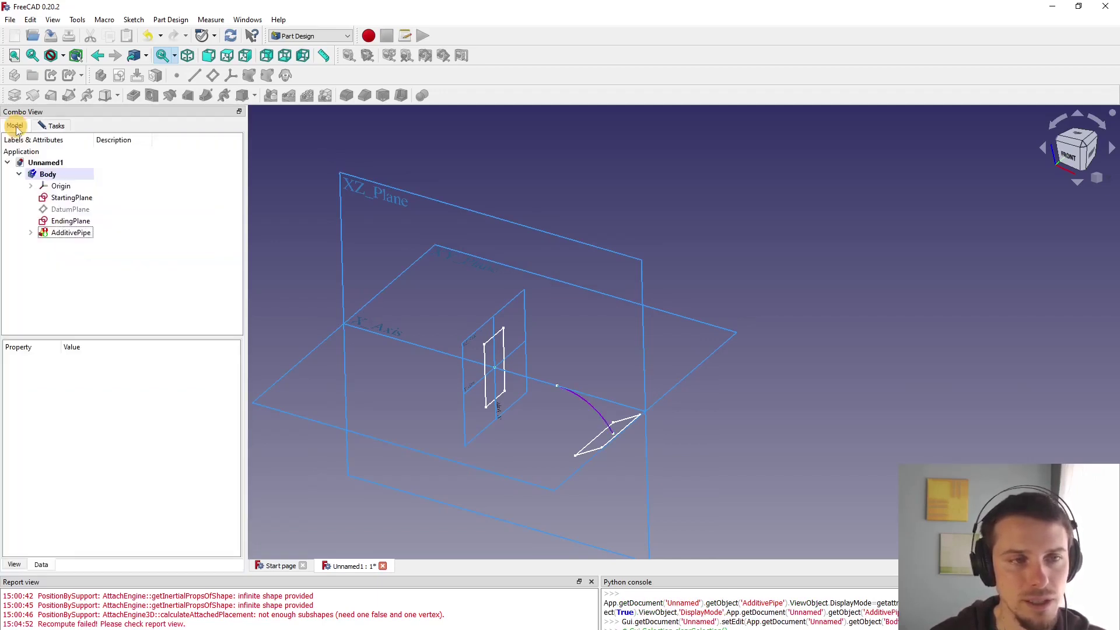
click(58, 197)
click(53, 128)
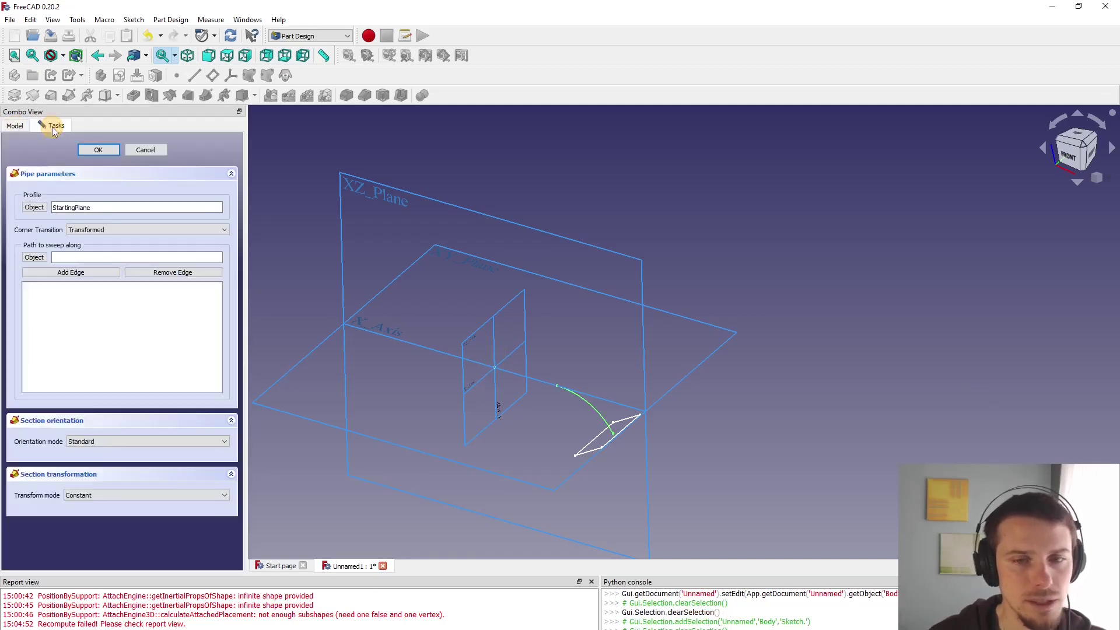
Pick the Path sketch as the sweep path and check the AdditivePipe's inputs.
click(35, 257)
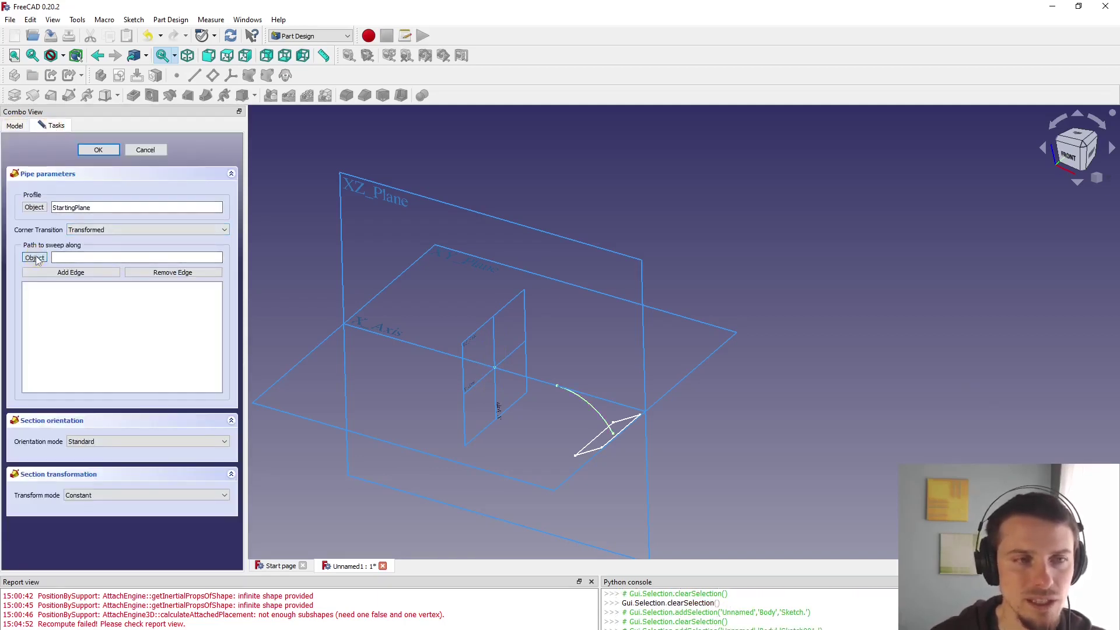
click(16, 127)
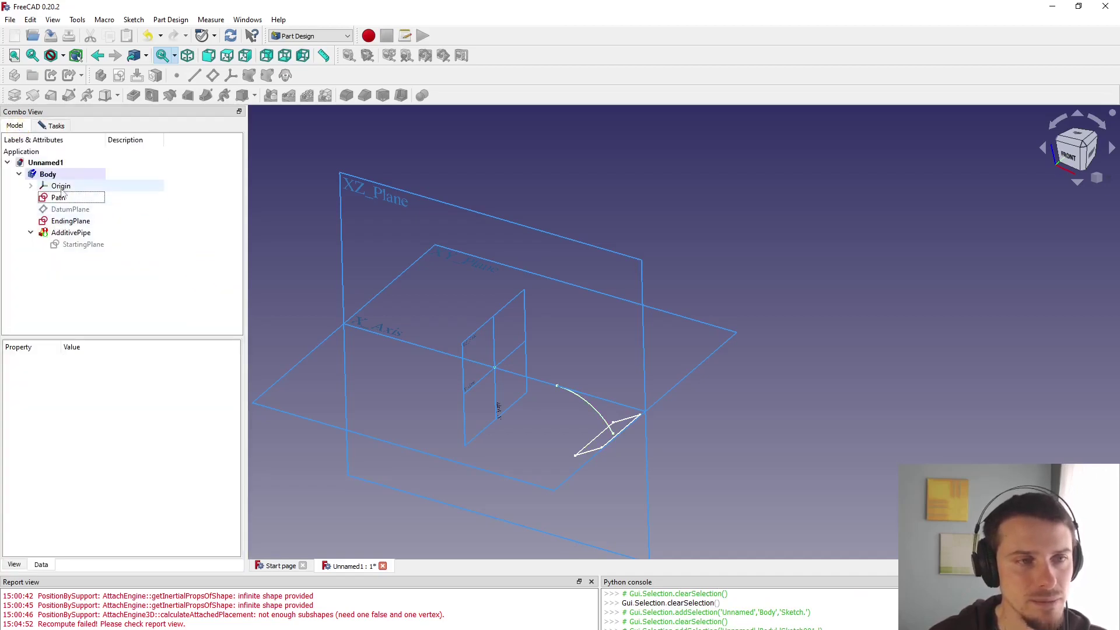
click(60, 197)
click(51, 126)
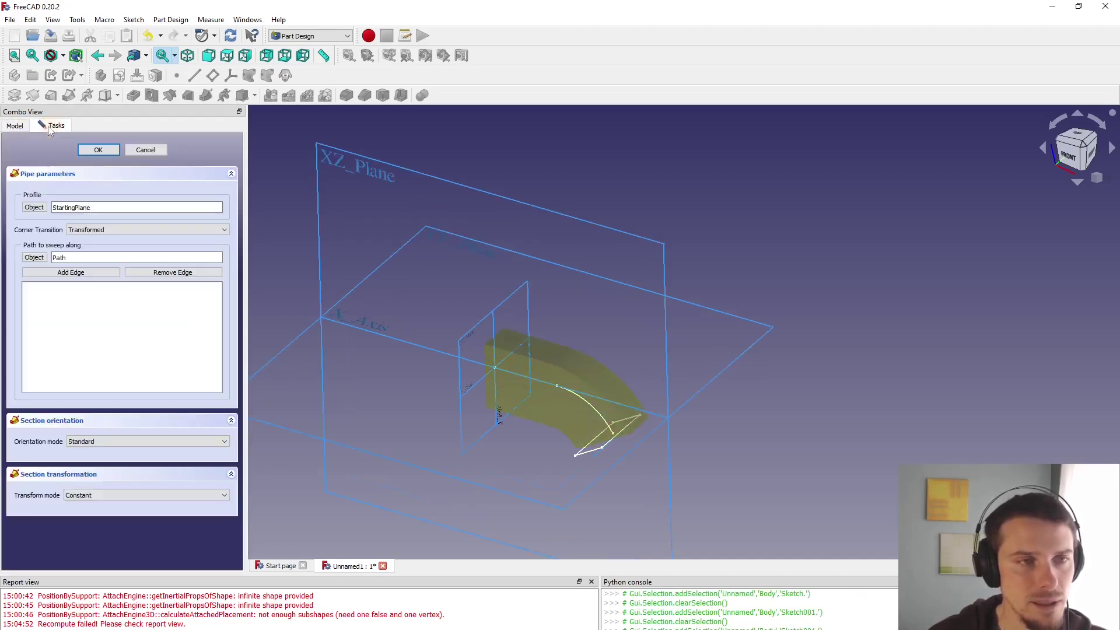
click(15, 126)
click(30, 220)
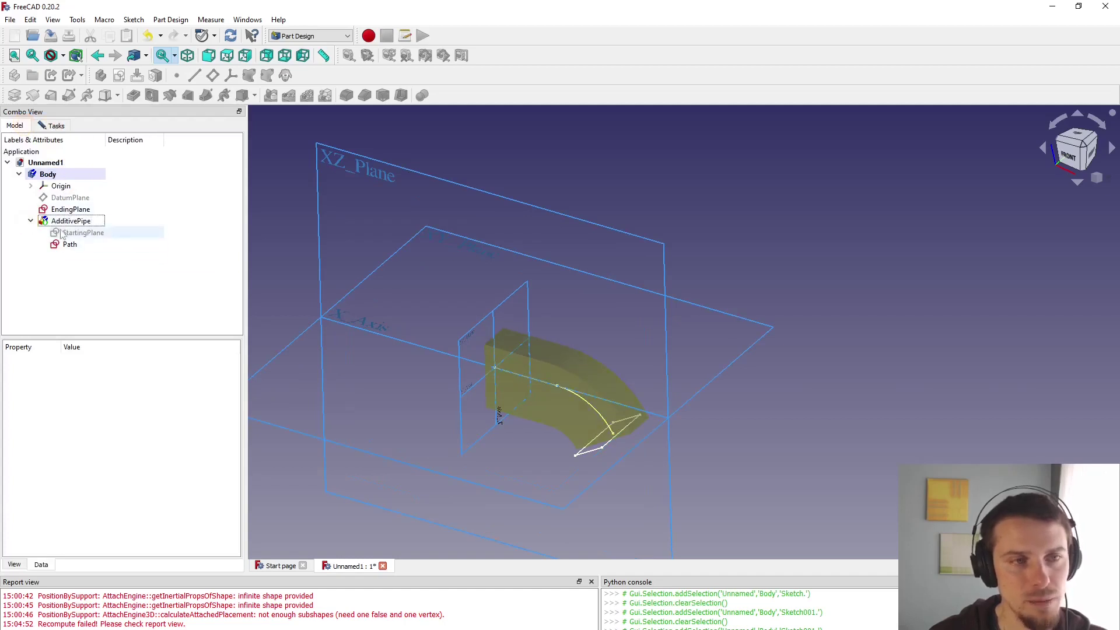
click(52, 125)
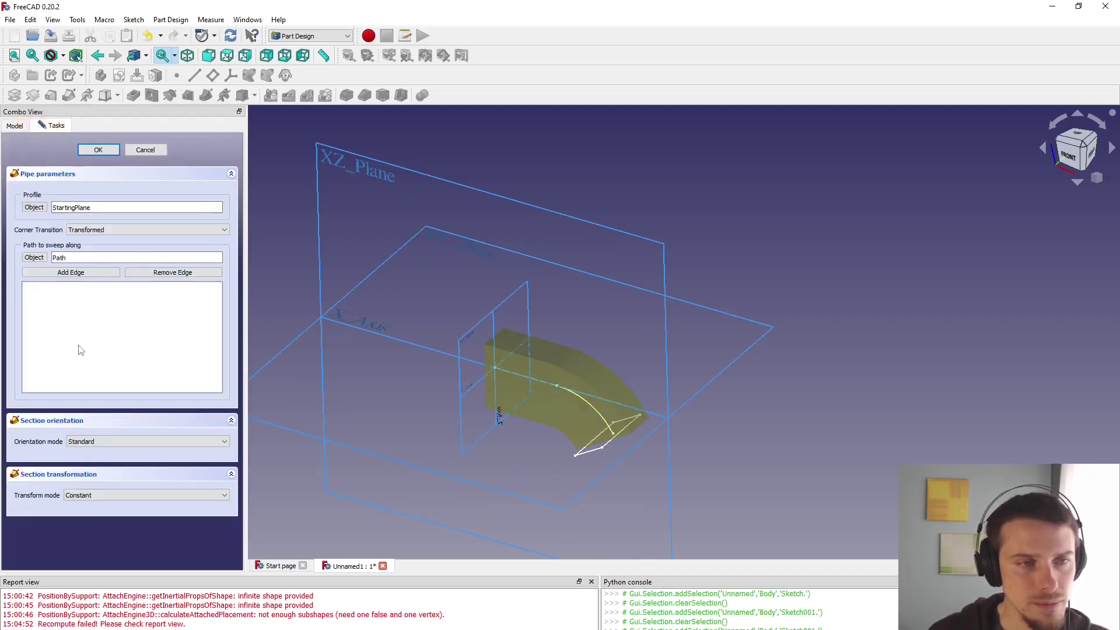
click(82, 497)
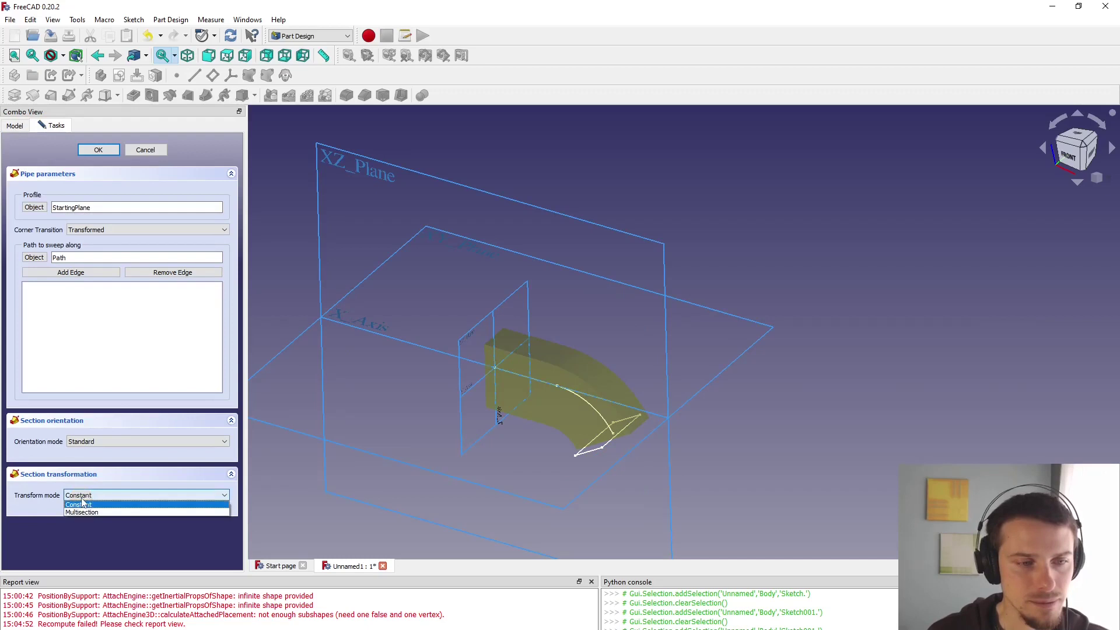
click(81, 497)
click(82, 495)
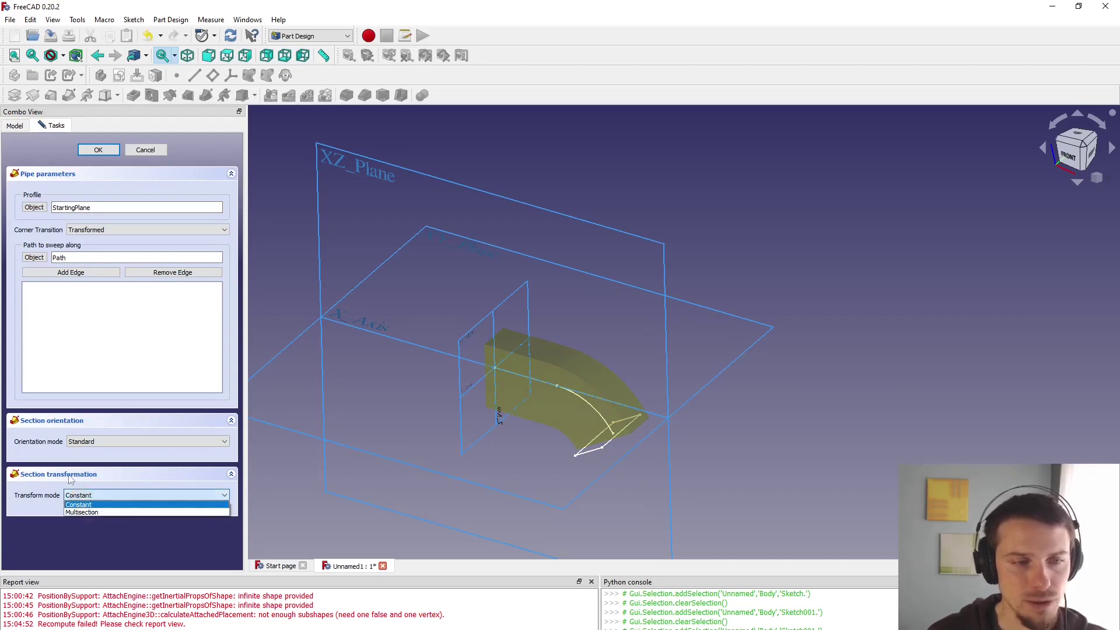
Use Multisection transform with EndingPlane as a section, inspect the morphing preview, and confirm the pipe.
click(82, 512)
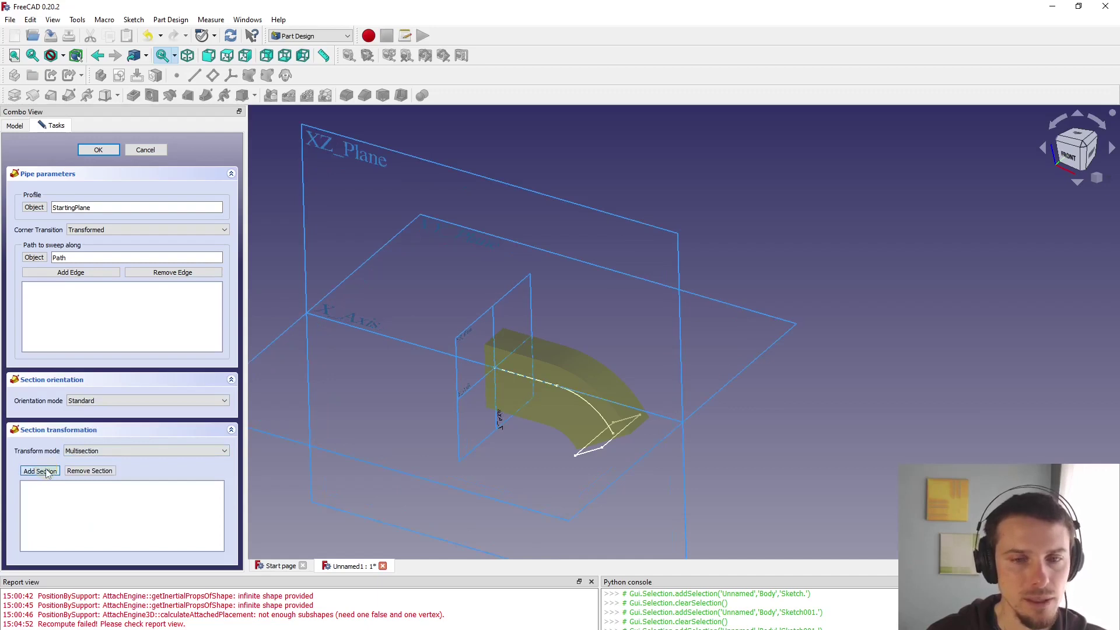
click(14, 126)
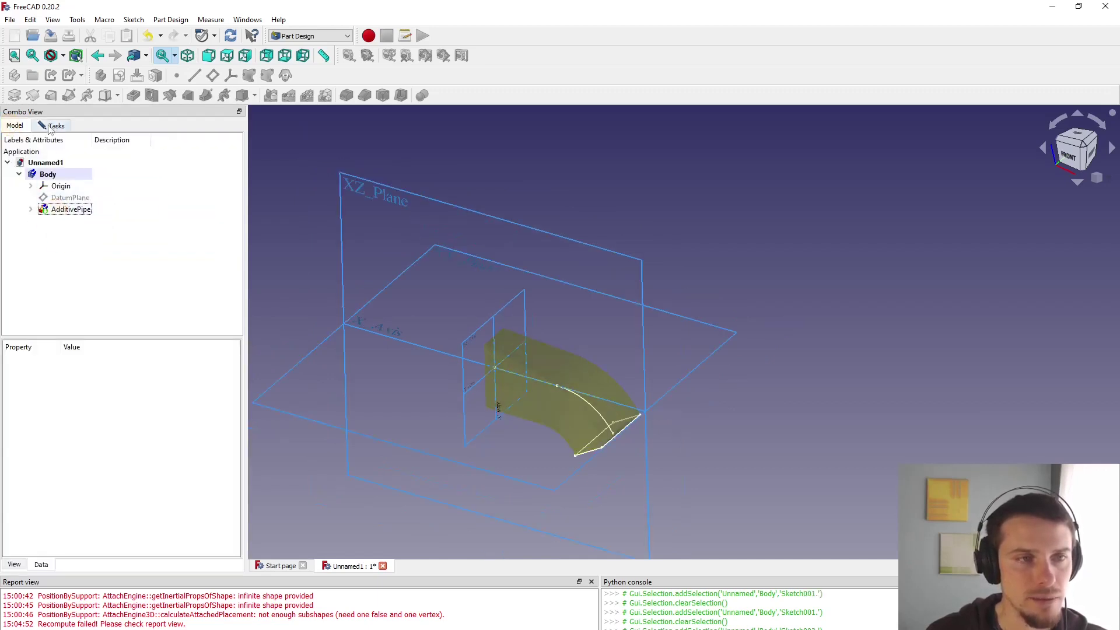
click(52, 127)
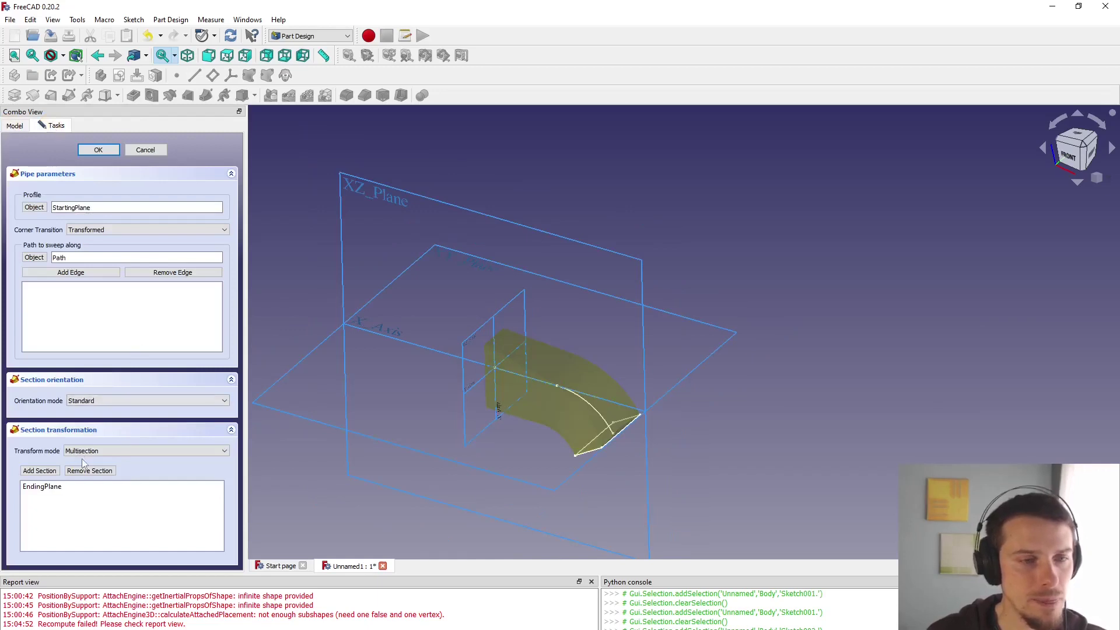
middle_drag(684, 420, 655, 415)
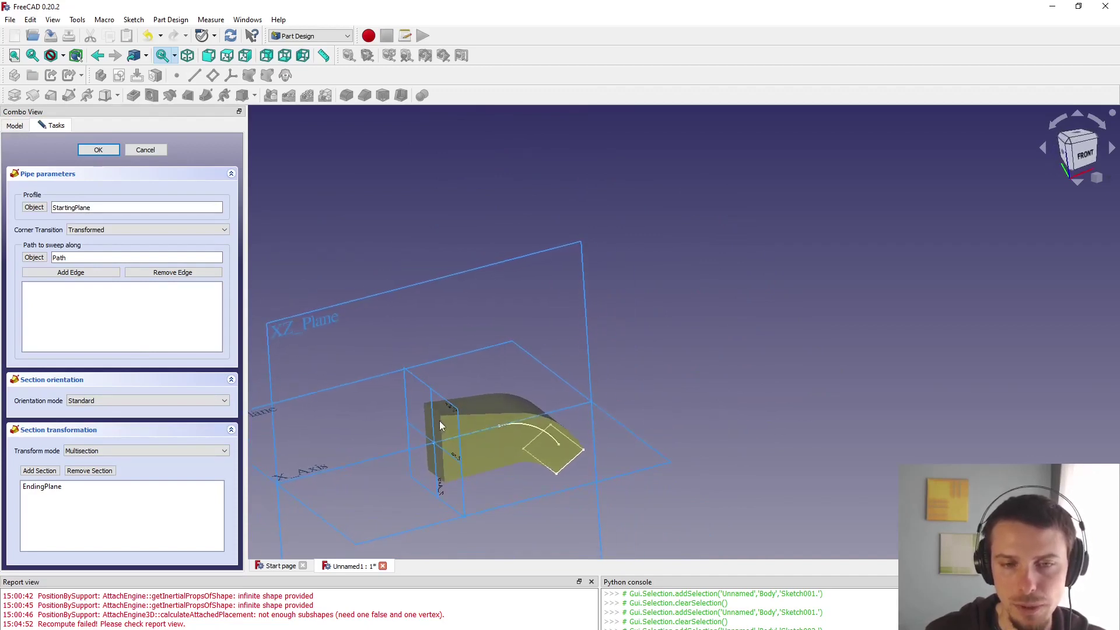
middle_drag(572, 462, 363, 427)
mouse_move(488, 387)
middle_down()
mouse_move(472, 418)
mouse_move(470, 372)
mouse_move(480, 373)
middle_up()
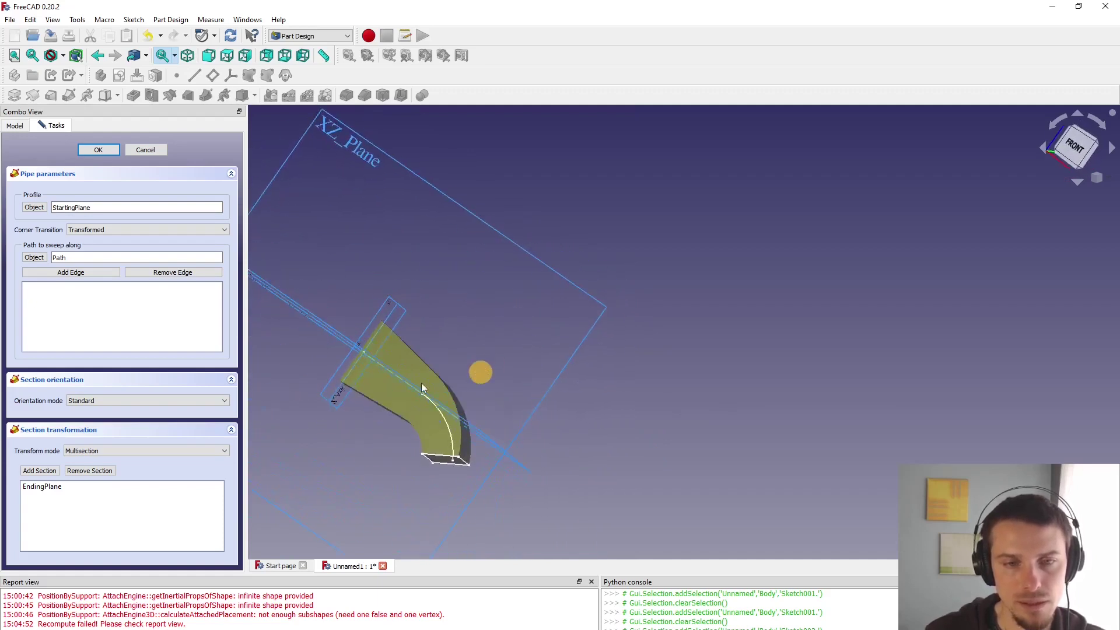
middle_drag(402, 385, 577, 480)
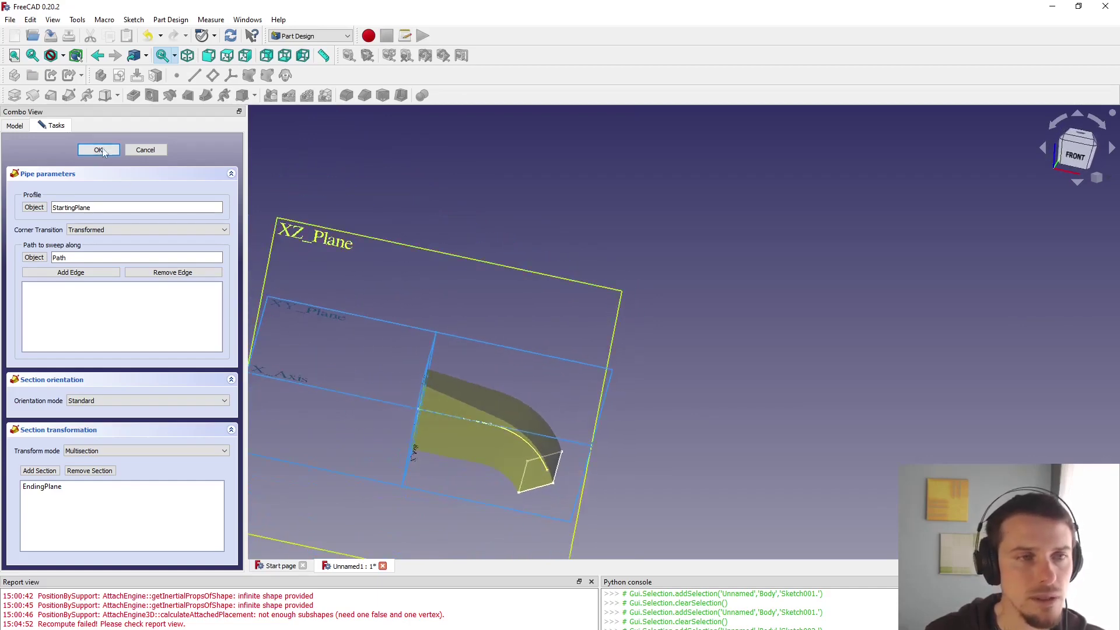
click(99, 150)
middle_drag(525, 425, 526, 395)
Hide the StartingPlane, EndingPlane and Path sketches under AdditivePipe.
click(30, 208)
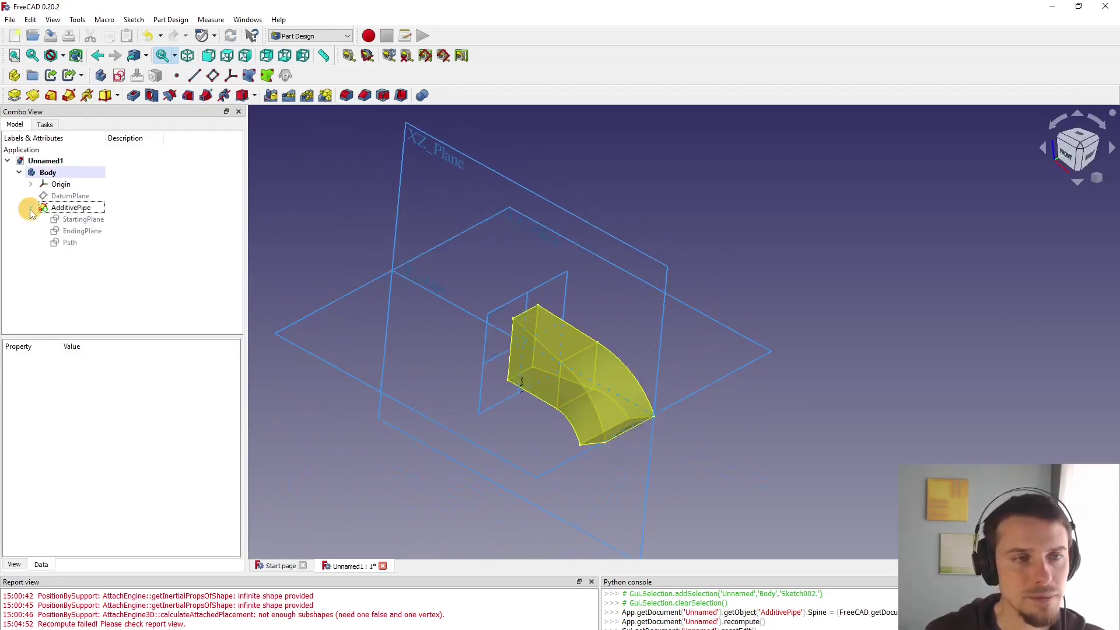
click(82, 219)
shift+click(69, 243)
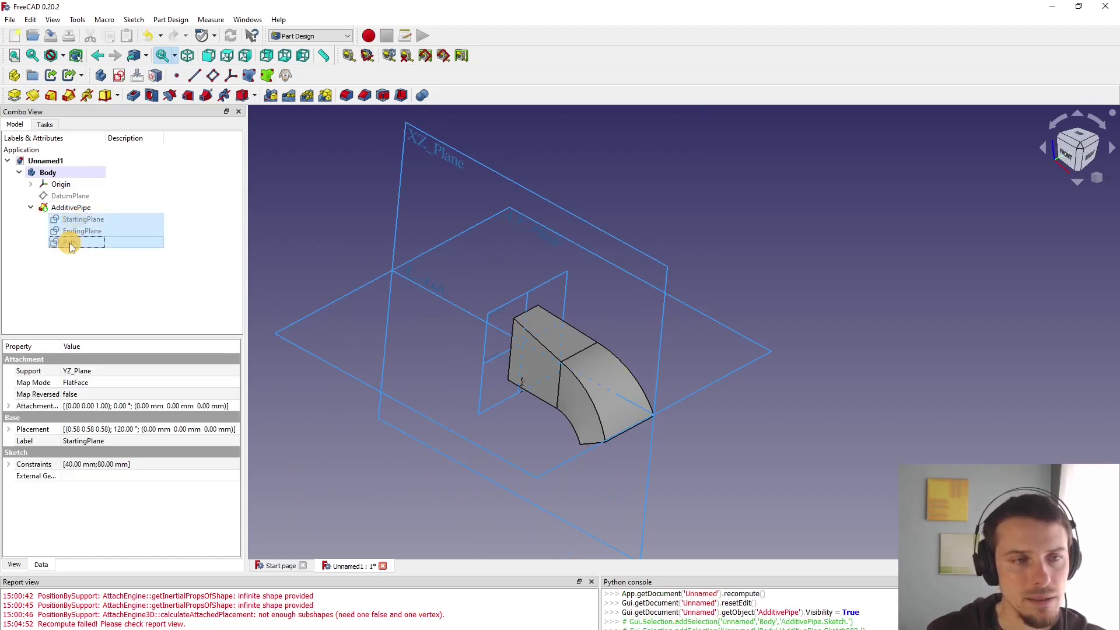
right_click(69, 242)
click(64, 248)
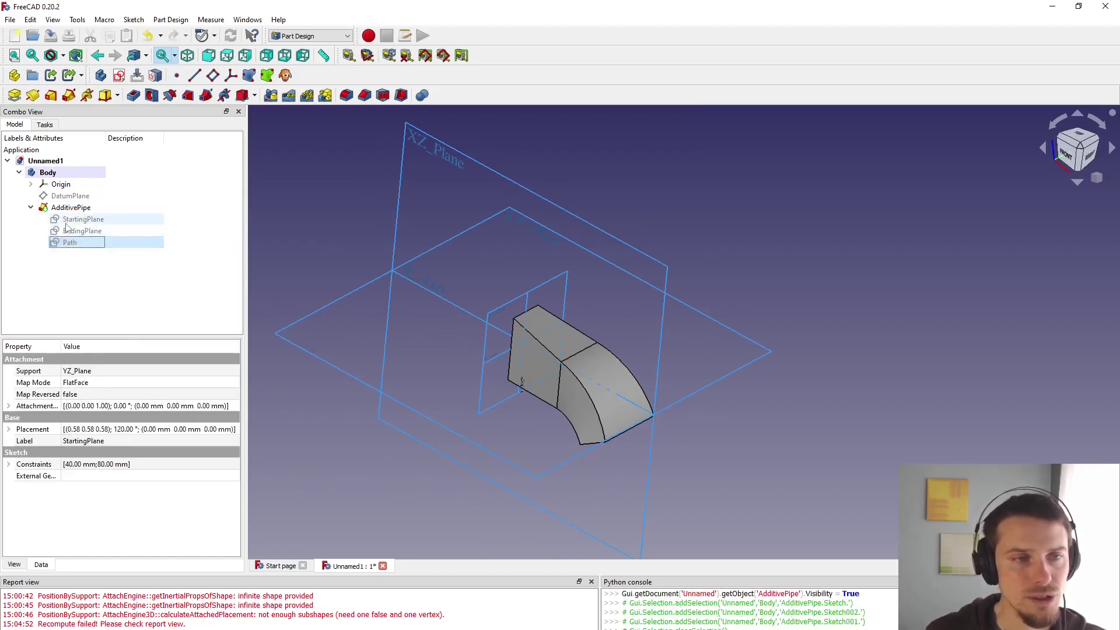
click(82, 220)
shift+click(69, 243)
key(space)
click(61, 262)
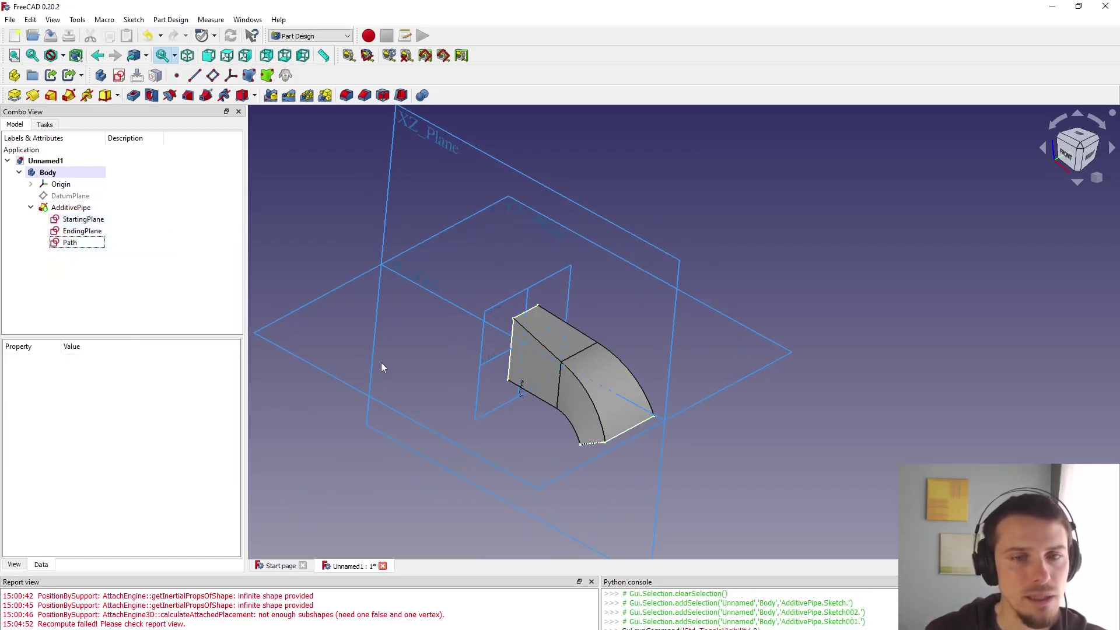
mouse_move(461, 415)
middle_down()
mouse_move(487, 444)
mouse_move(462, 432)
middle_up()
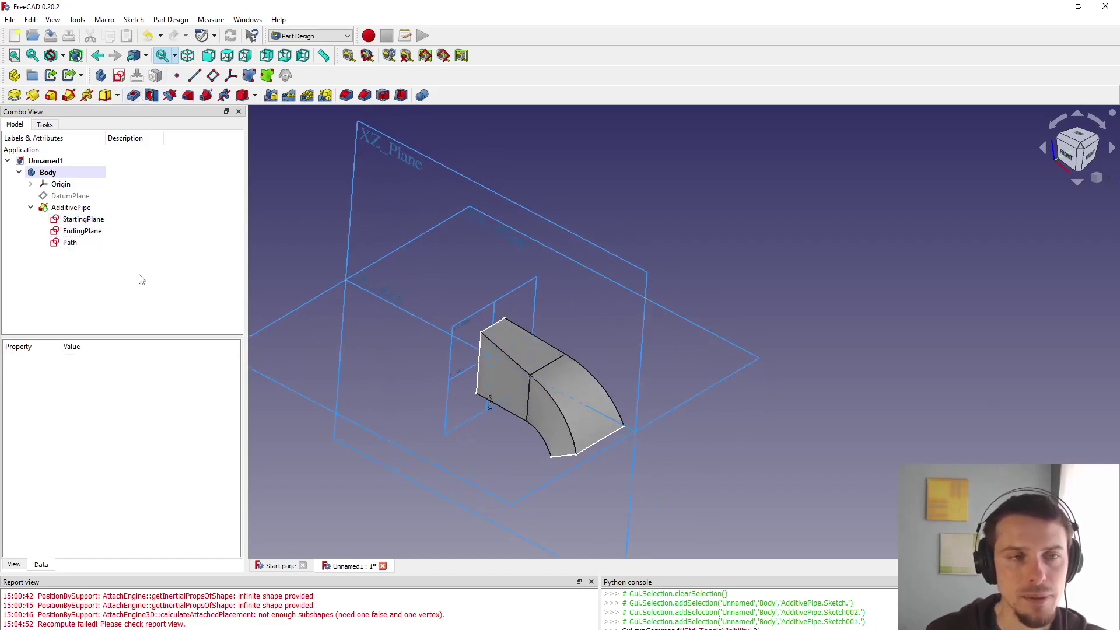
Select the AdditivePipe feature to toggle its visibility, then pick the YZ_Plane.
click(55, 208)
click(395, 385)
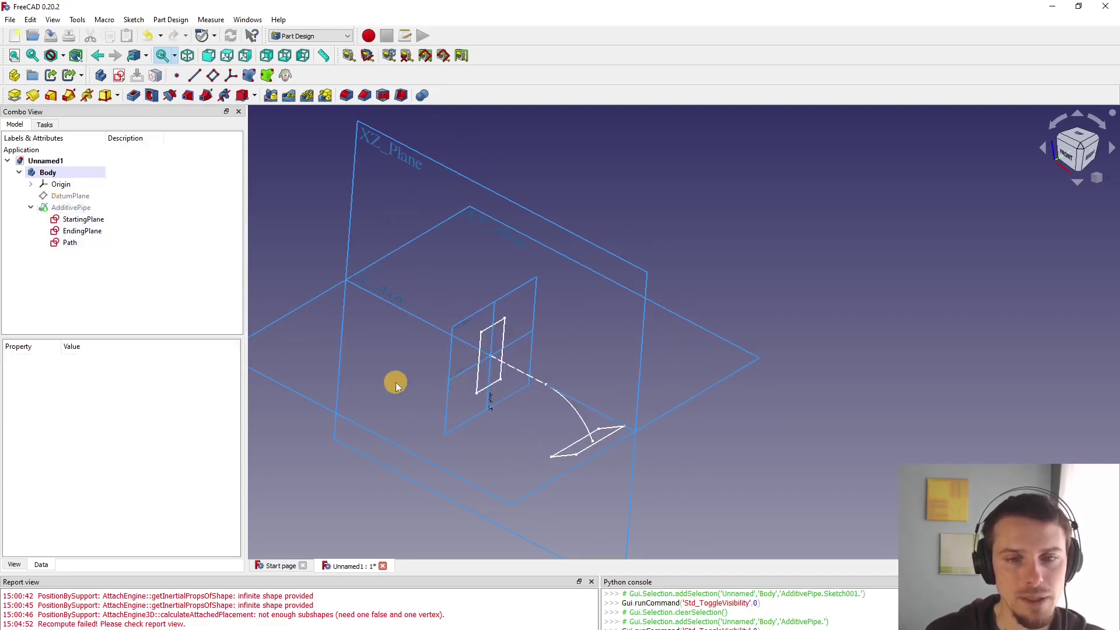
click(87, 208)
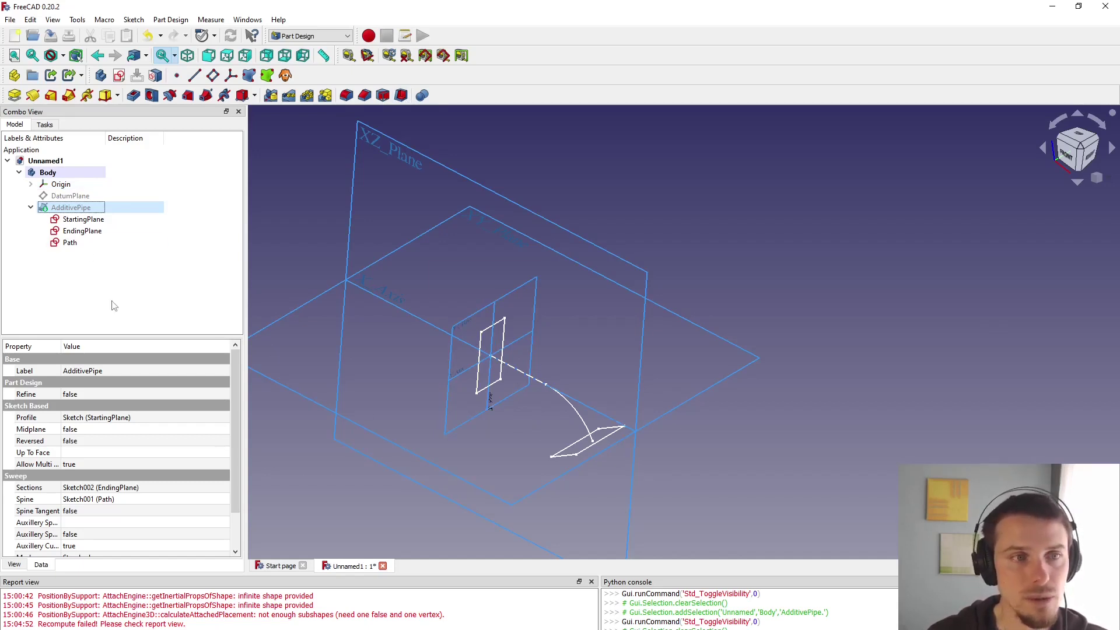
click(83, 219)
click(62, 282)
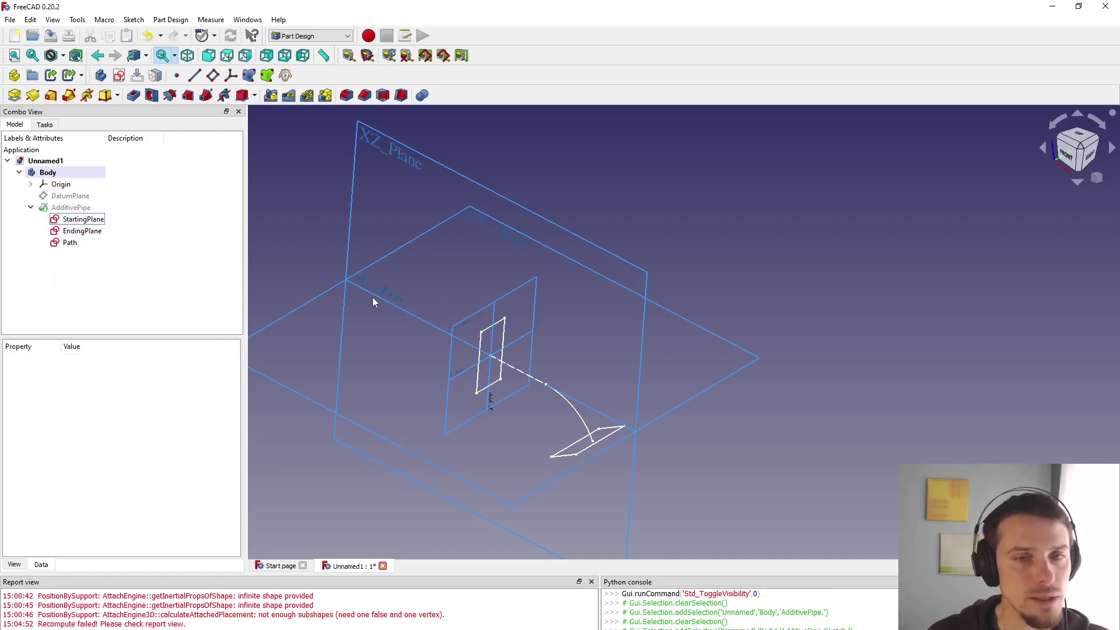
click(467, 319)
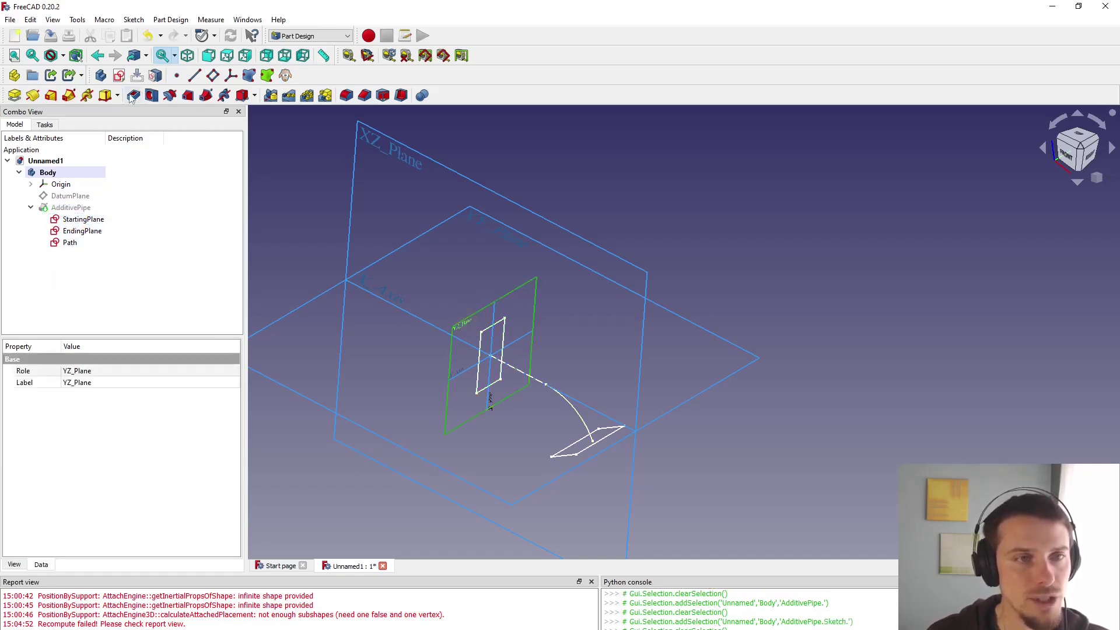
Start a new YZ_Plane sketch and link the tall rectangle's four edges as external geometry.
click(119, 75)
scroll(626, 463, up, 4)
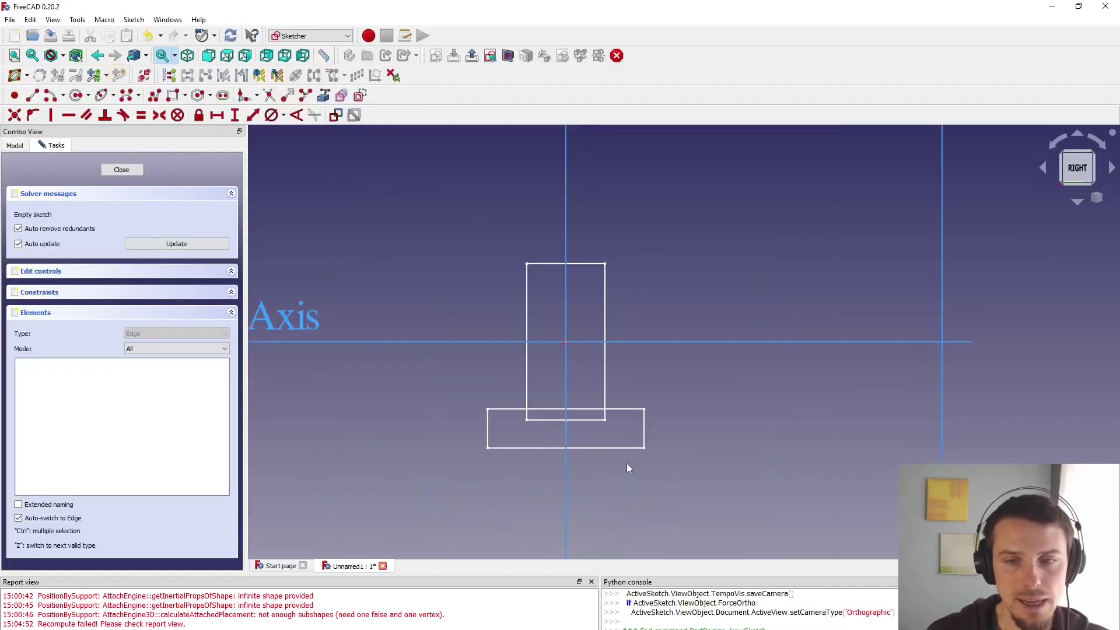
click(324, 98)
click(530, 288)
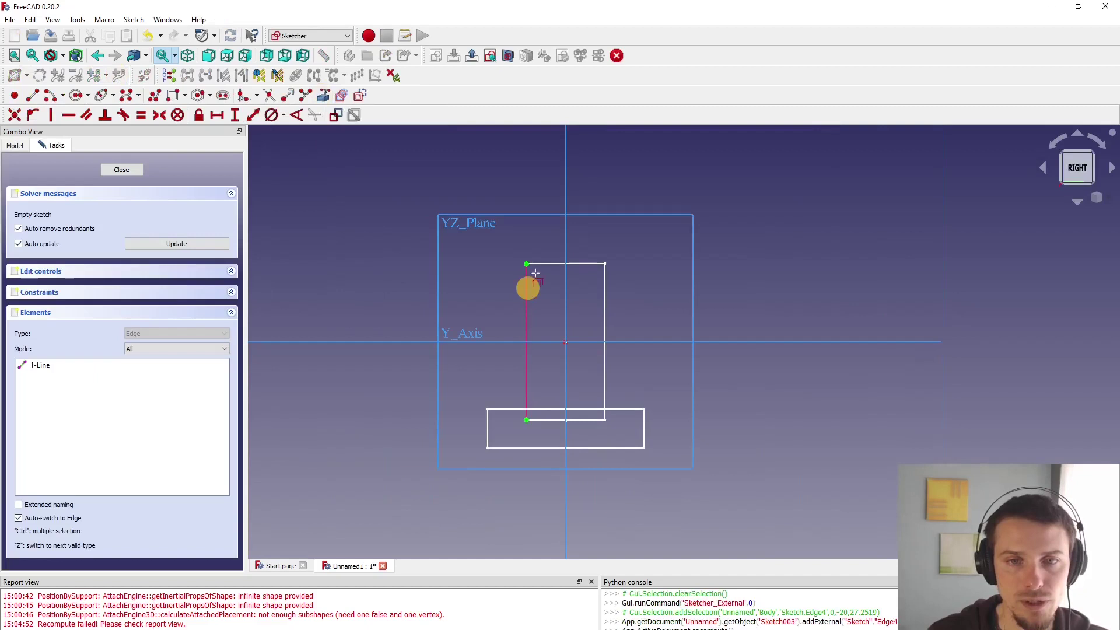
click(537, 265)
click(606, 324)
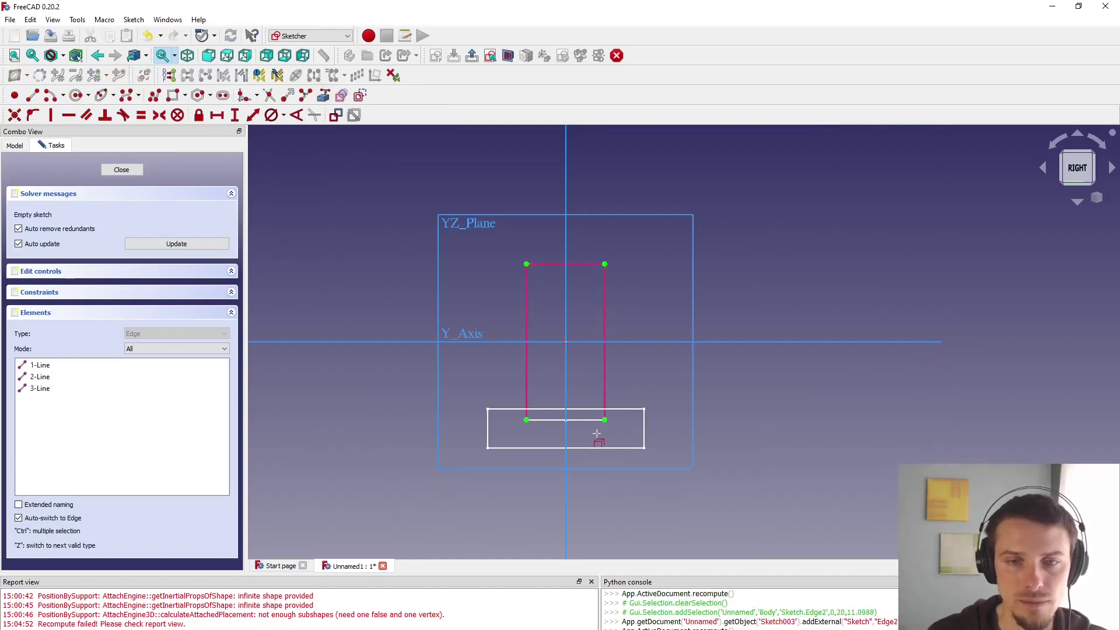
click(594, 420)
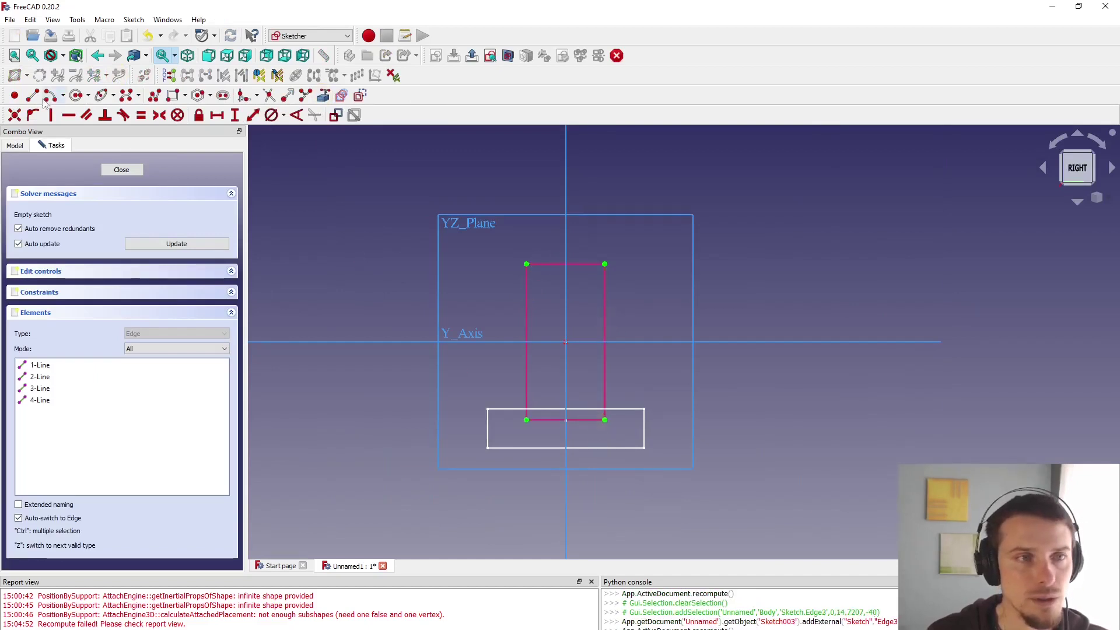
Draw a smaller rectangle inside the linked outline, leave the sketch, and reopen it.
click(173, 96)
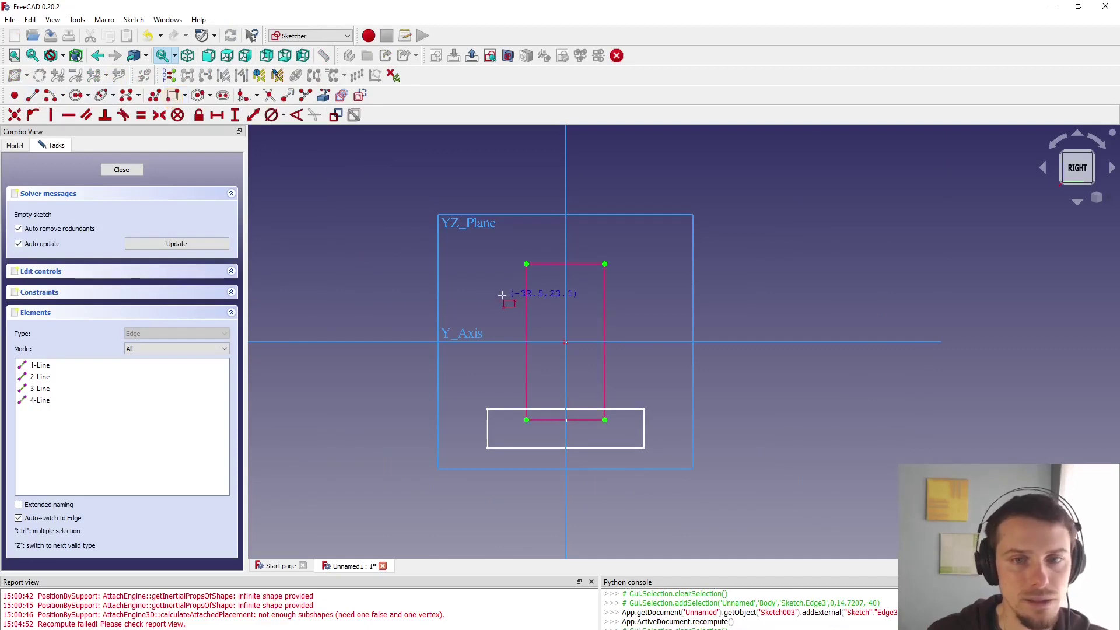
click(531, 271)
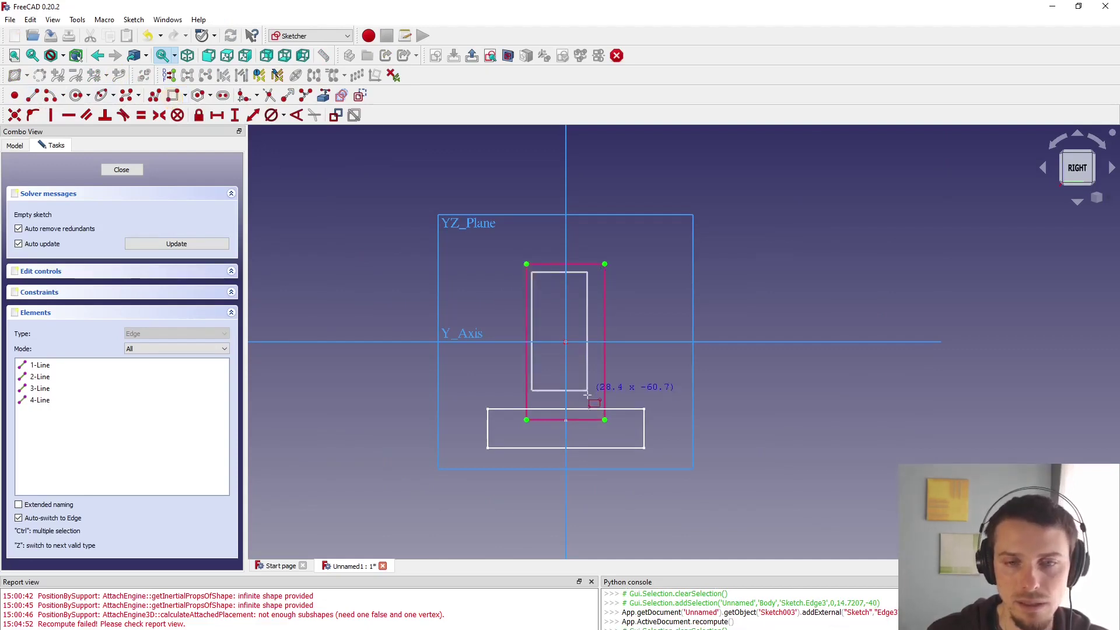
click(600, 415)
right_click(624, 365)
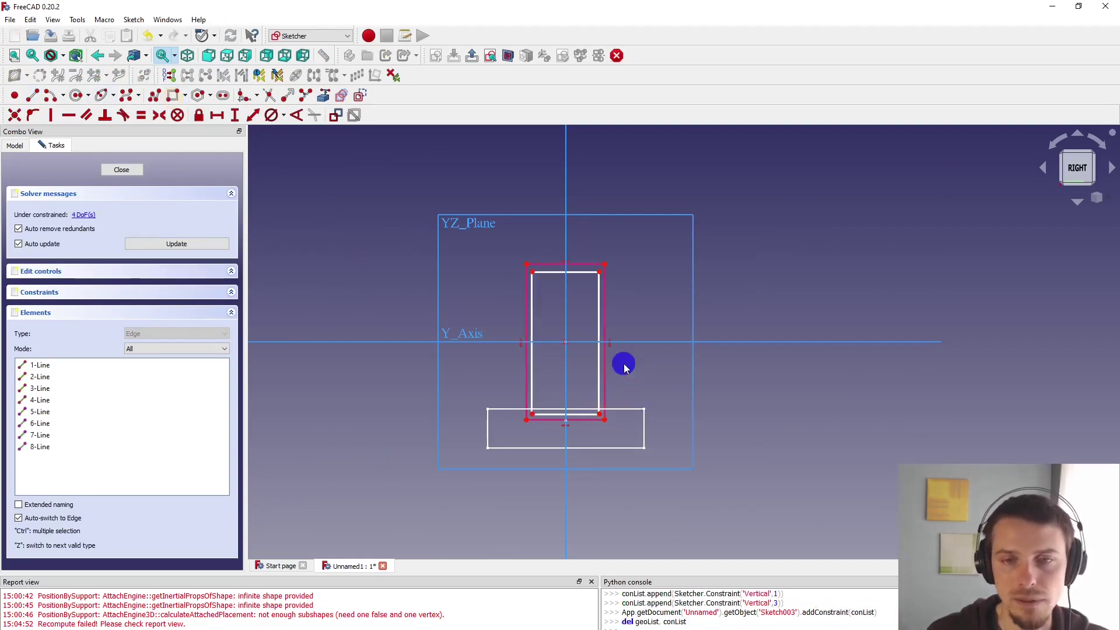
key(Escape)
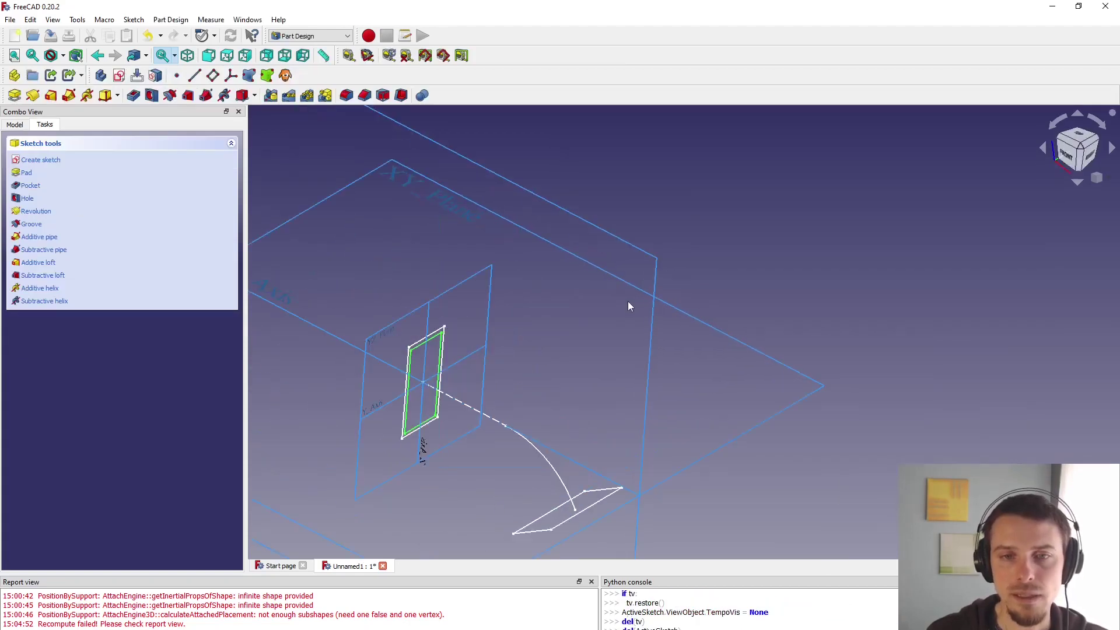
click(15, 124)
double_click(53, 253)
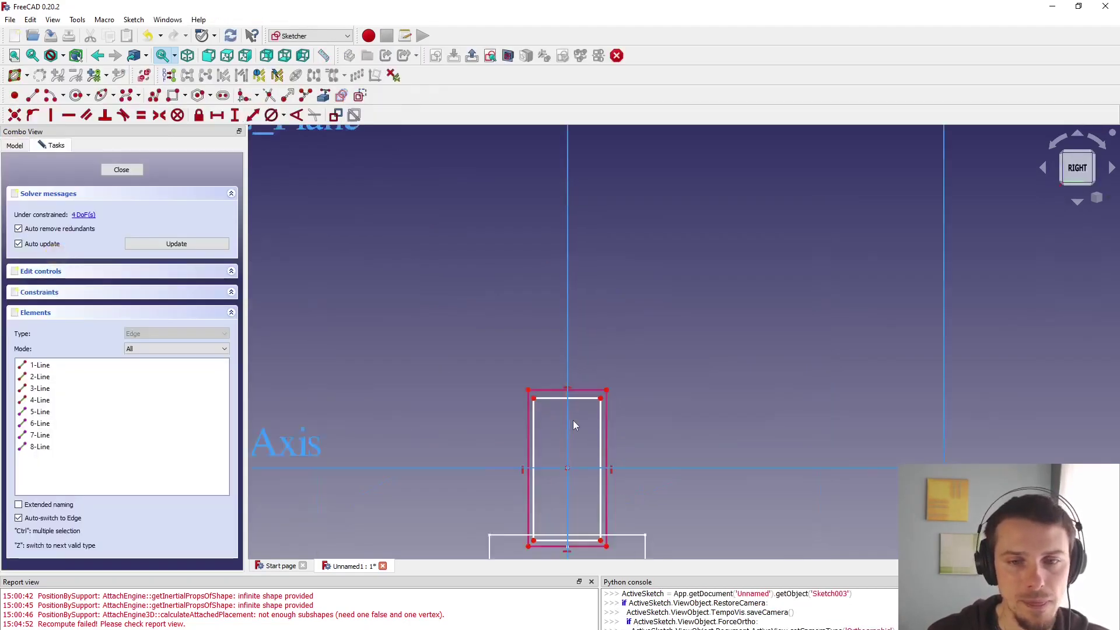
scroll(572, 424, up, 5)
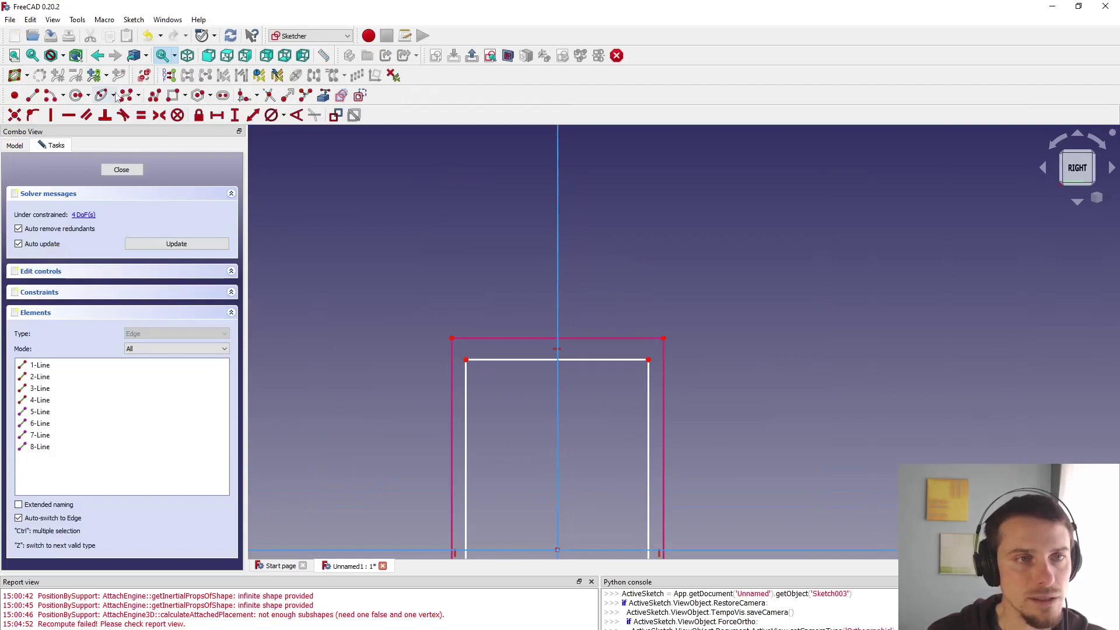
Set 1 mm gaps between the inner rectangle and the outer top and right edges.
click(252, 116)
click(466, 360)
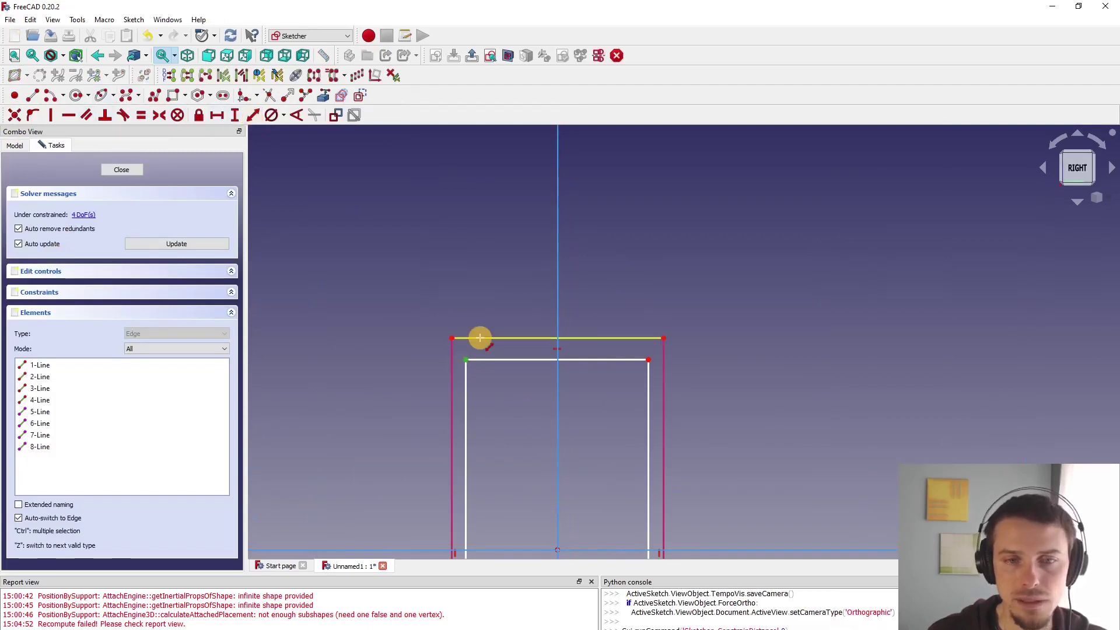
click(480, 338)
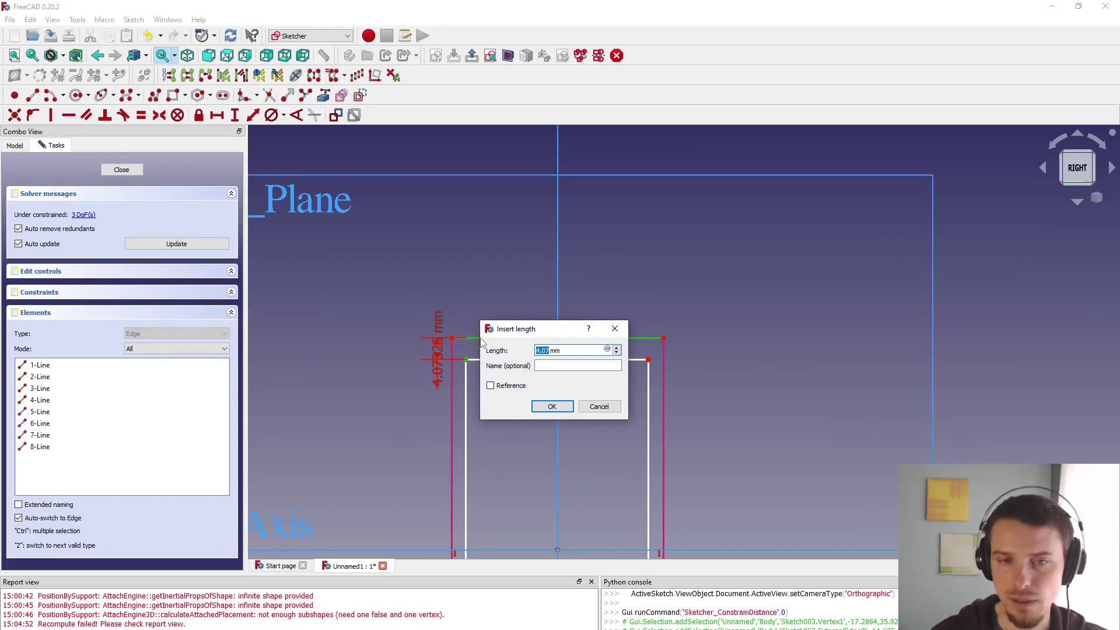
text(1)
key(Return)
click(648, 343)
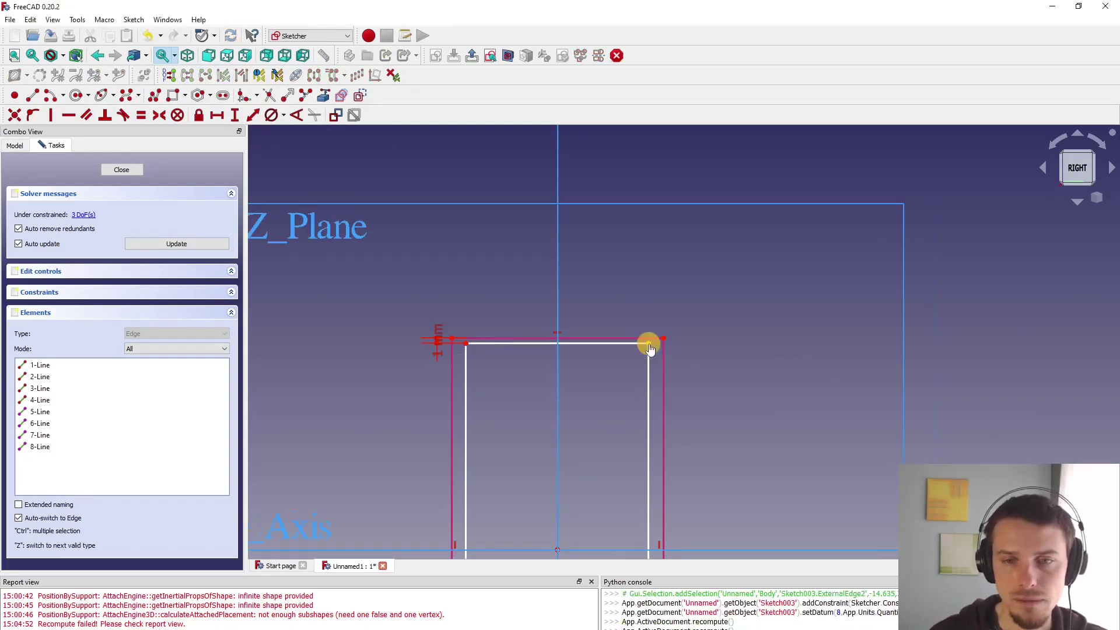
click(663, 352)
text(1mm)
key(Return)
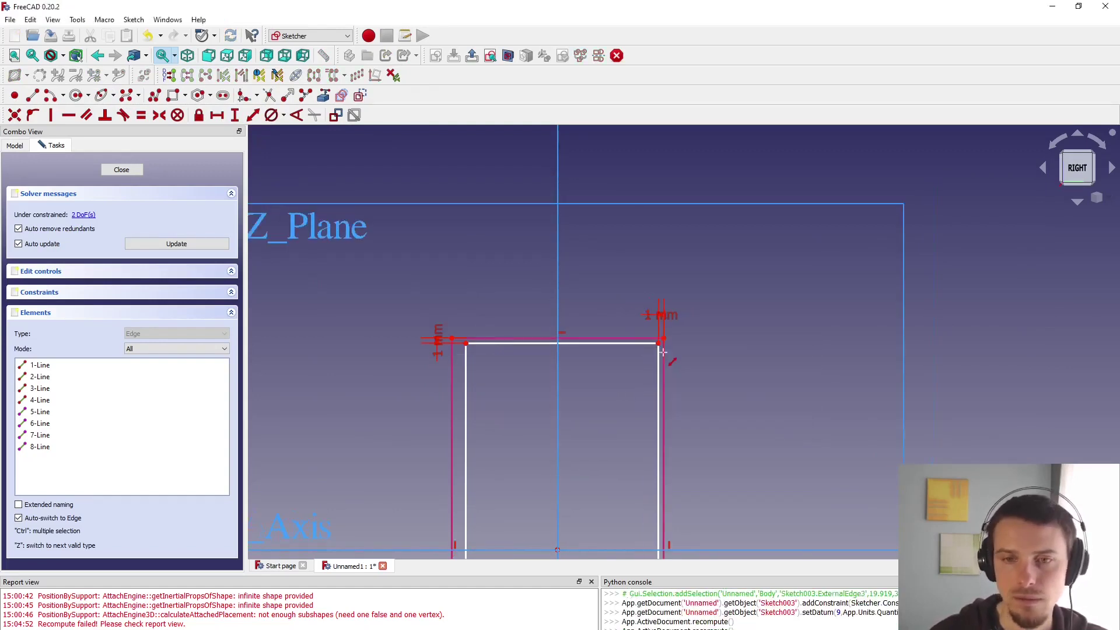
Set 1 mm left and bottom gaps to fully constrain the sketch, then close it.
click(466, 344)
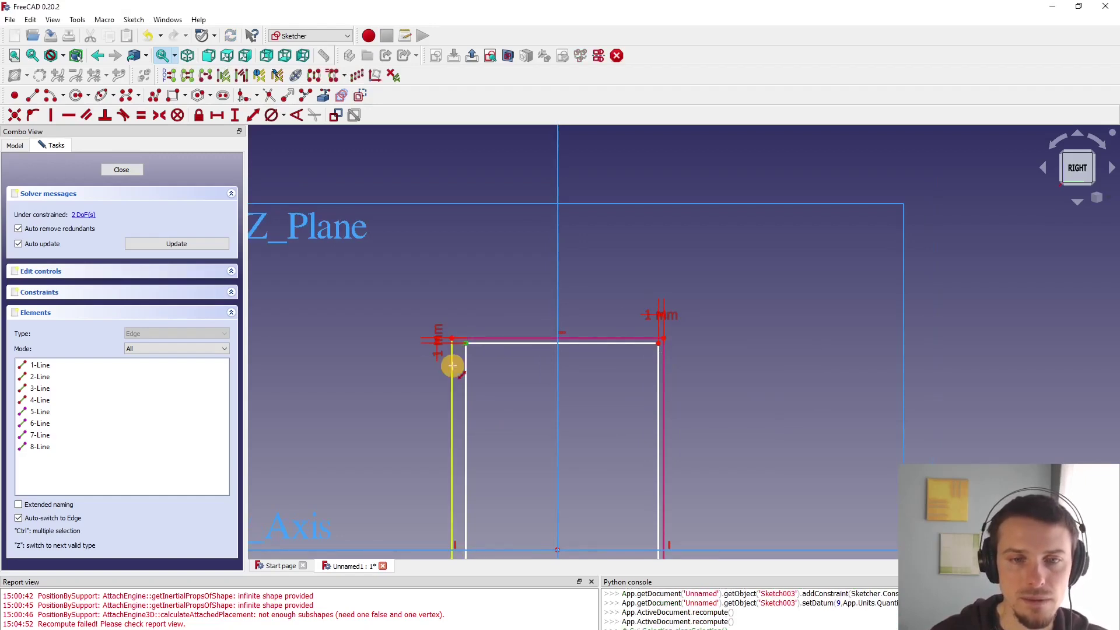
click(453, 365)
text(1)
key(Return)
scroll(426, 465, up, 3)
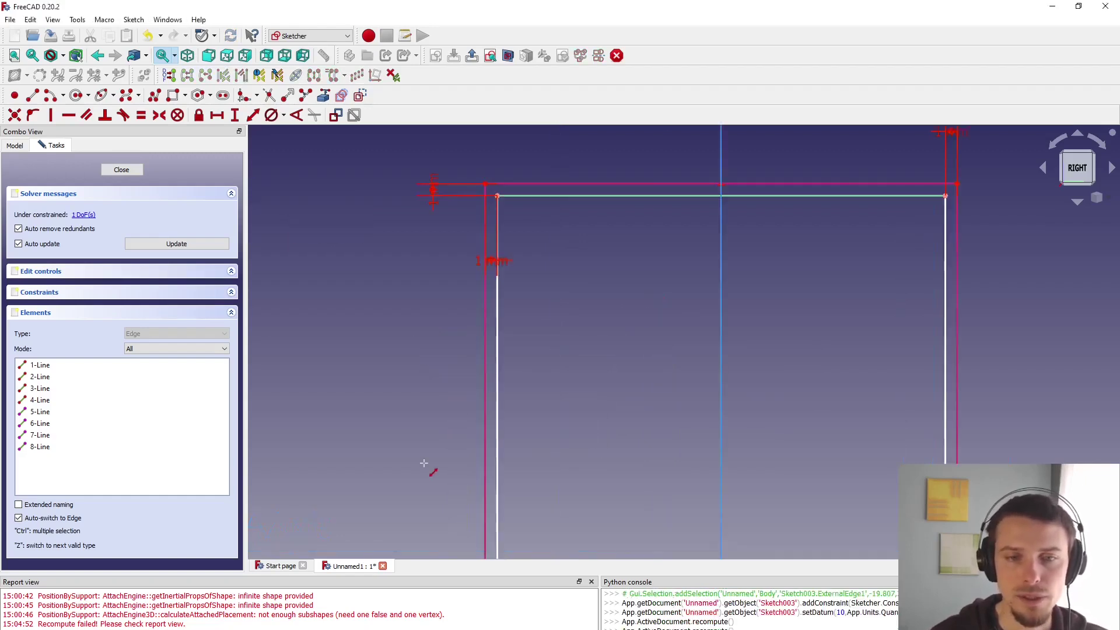
scroll(449, 492, down, 6)
scroll(453, 447, up, 4)
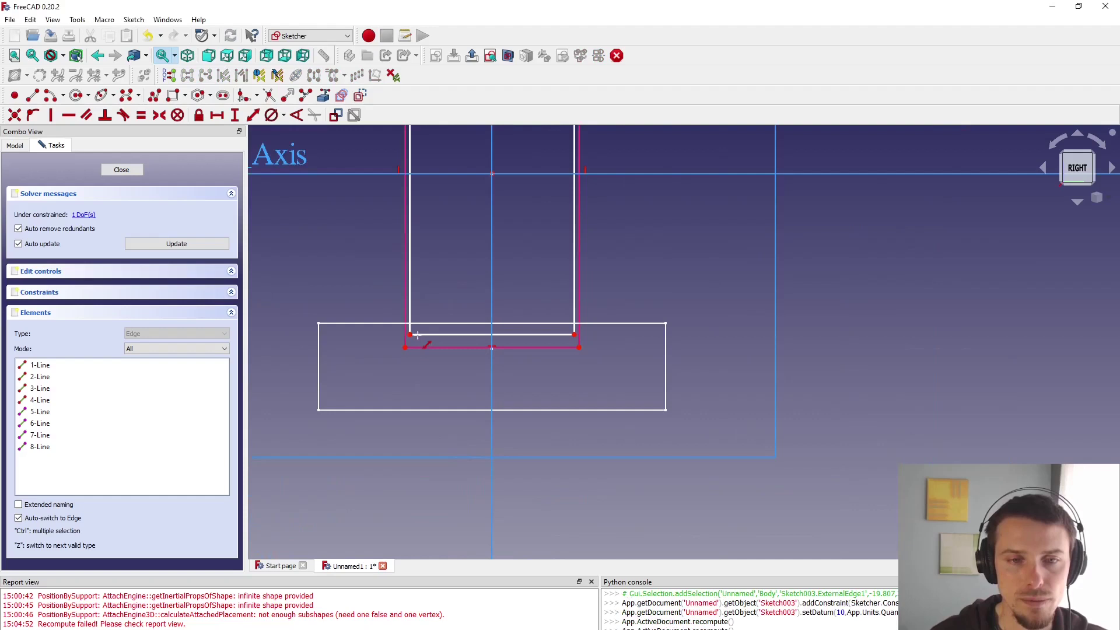
click(410, 334)
click(414, 348)
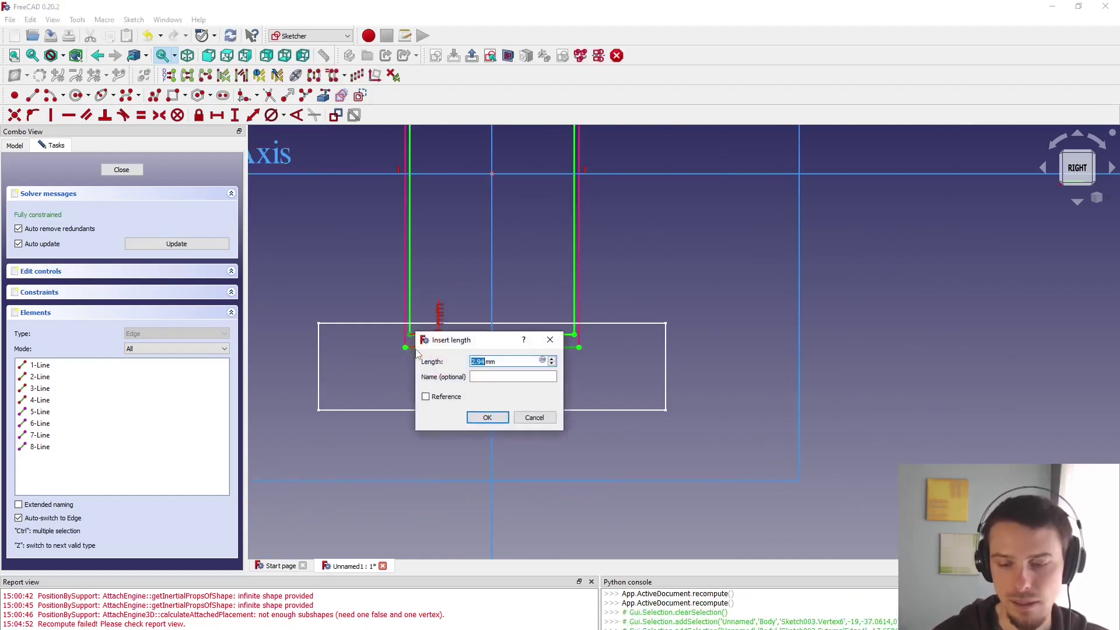
text(1)
key(Return)
scroll(414, 348, down, 5)
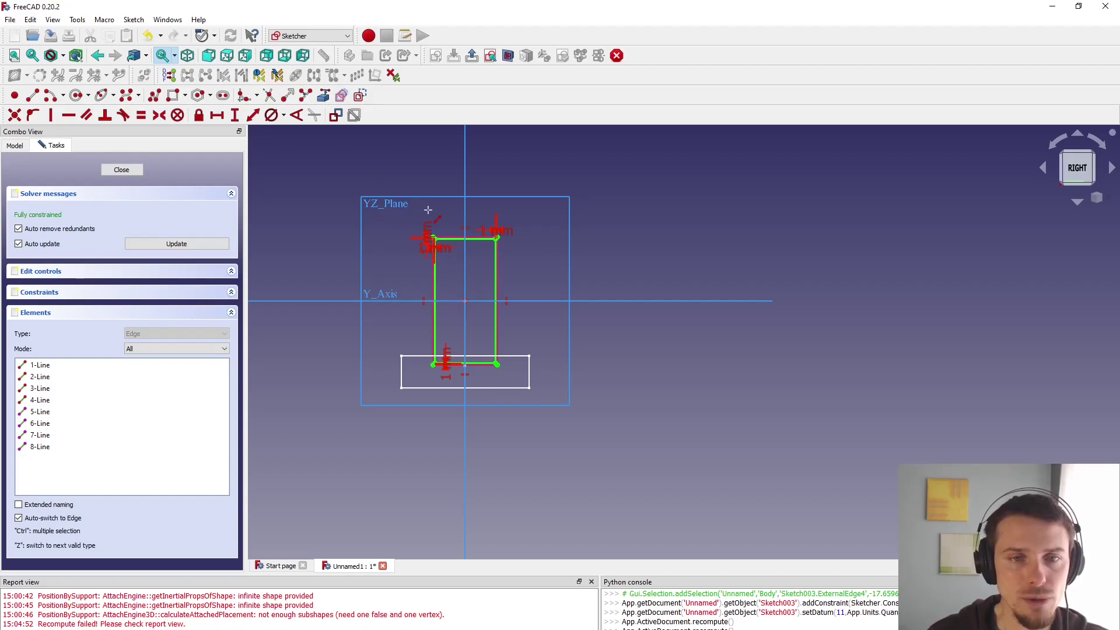
click(473, 55)
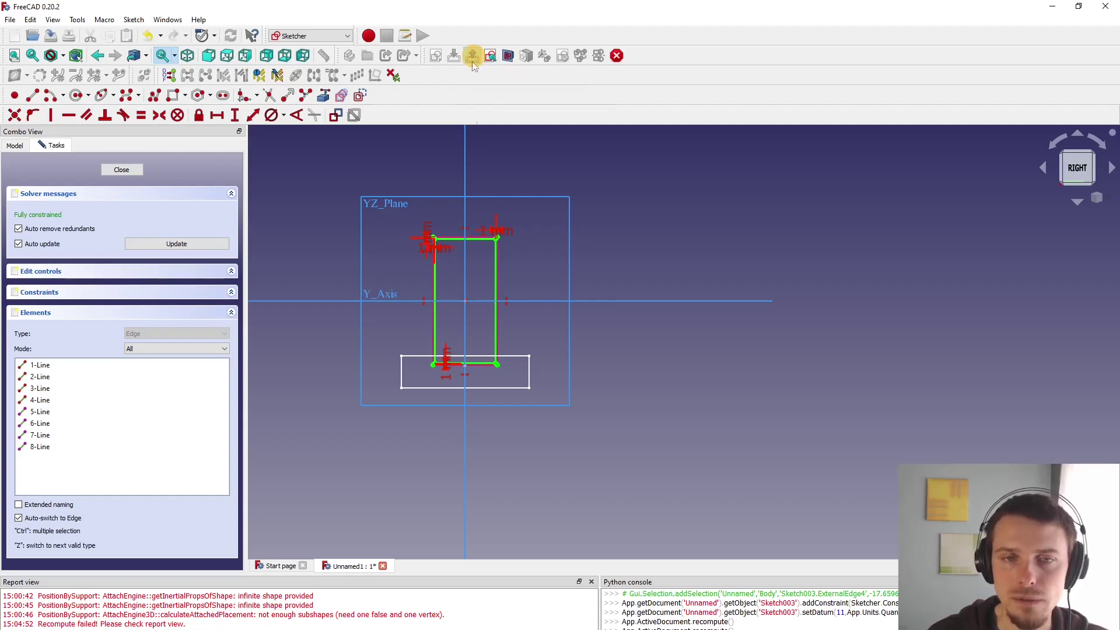
Rename Sketch003 in the model tree to StartingSubtractive.
click(11, 129)
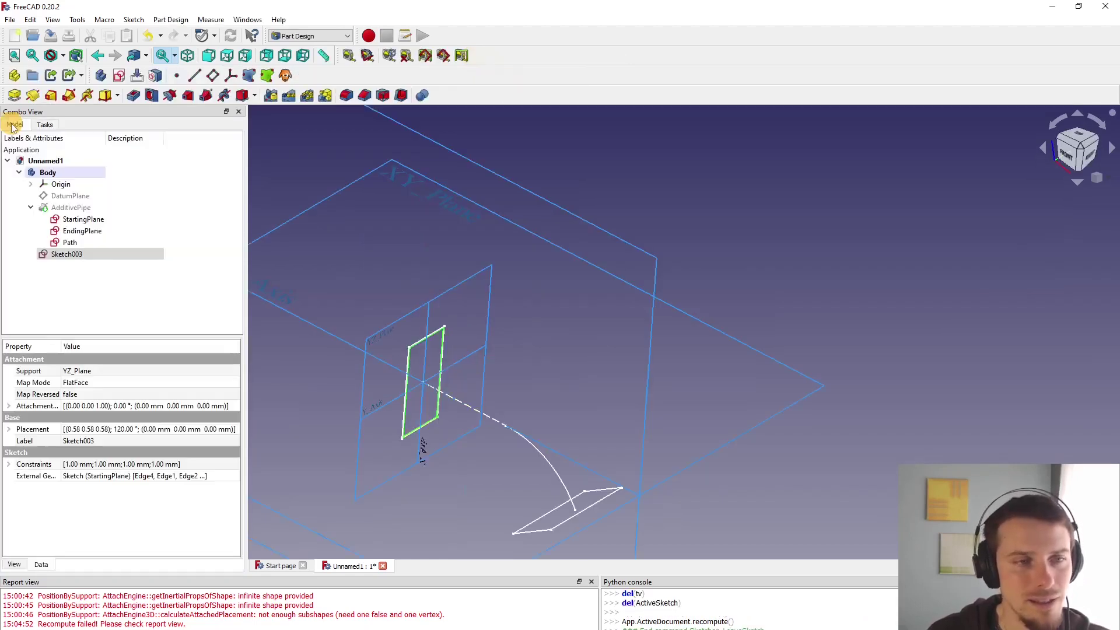
click(65, 257)
click(64, 255)
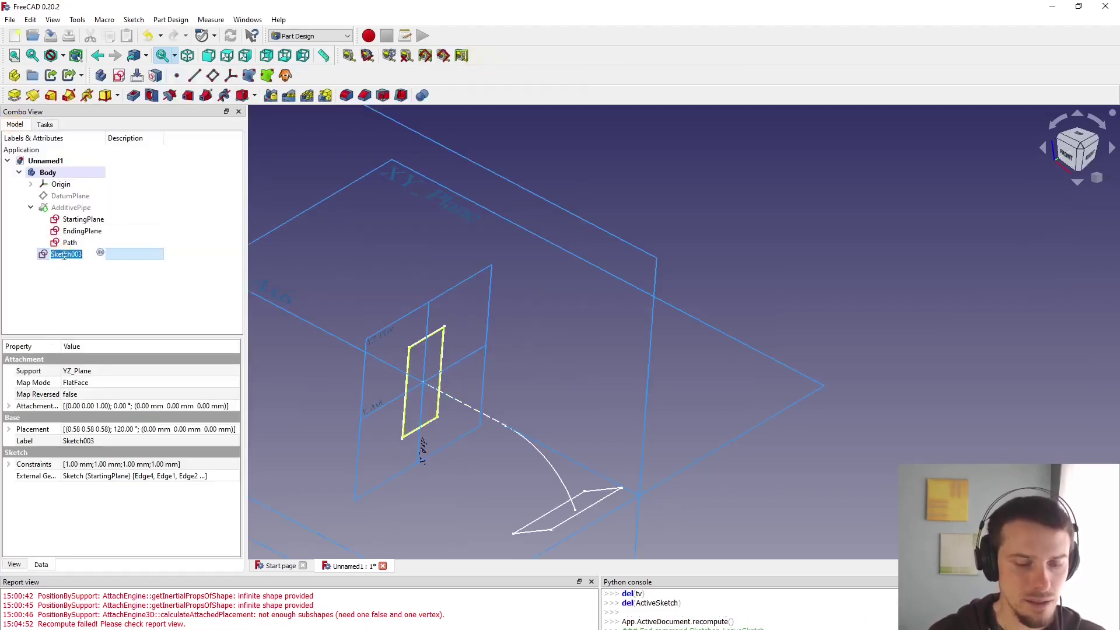
text(Subtractive)
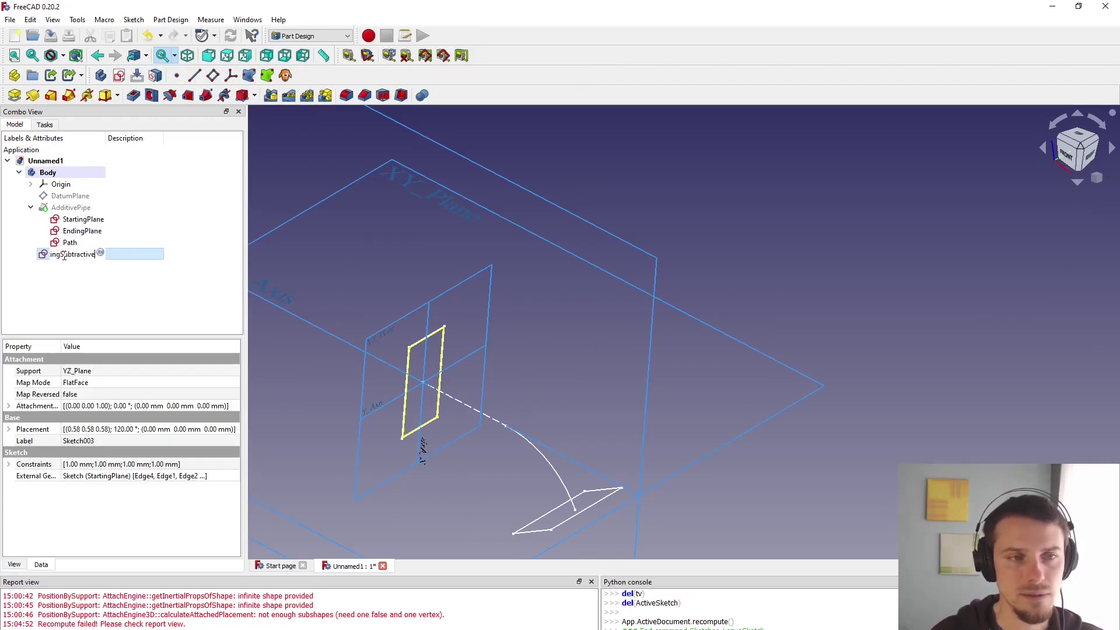
key(Return)
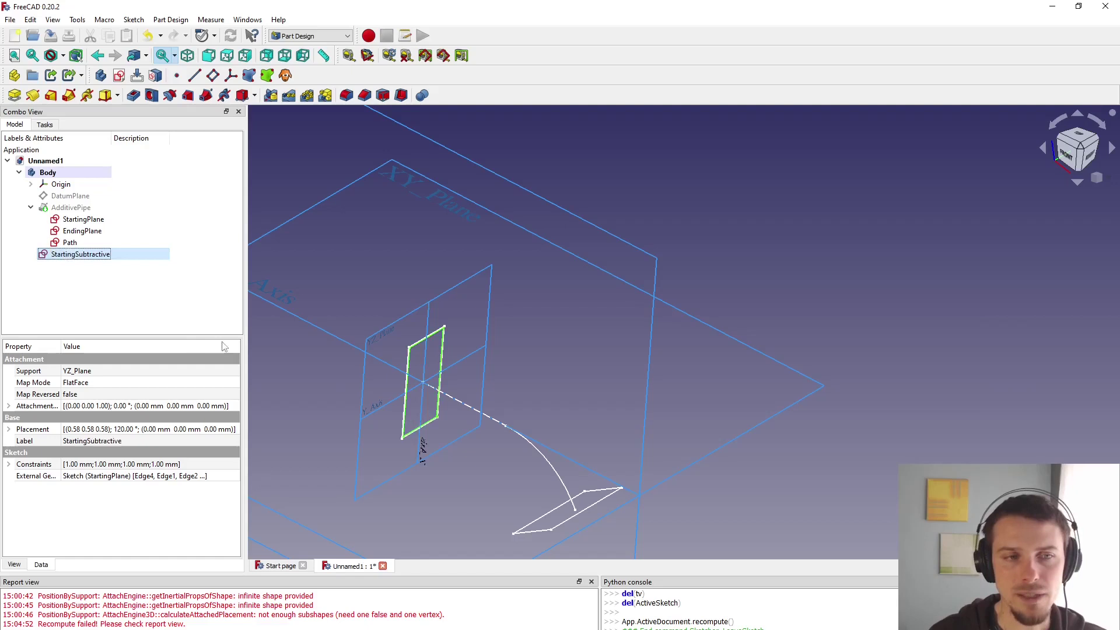
Hide the DatumPlane.
click(66, 233)
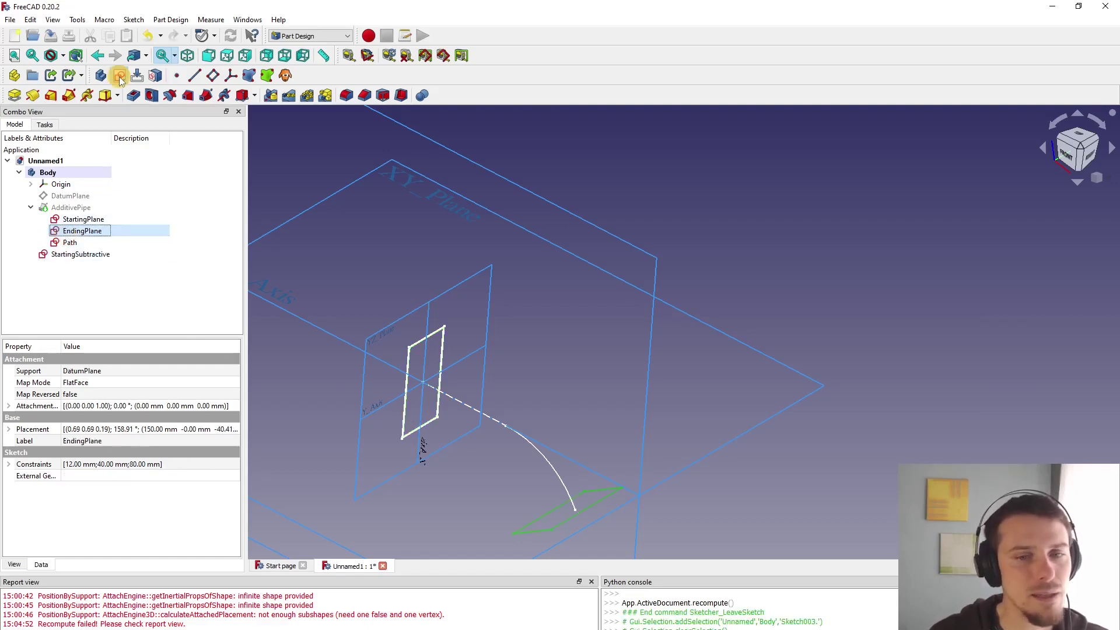
click(73, 197)
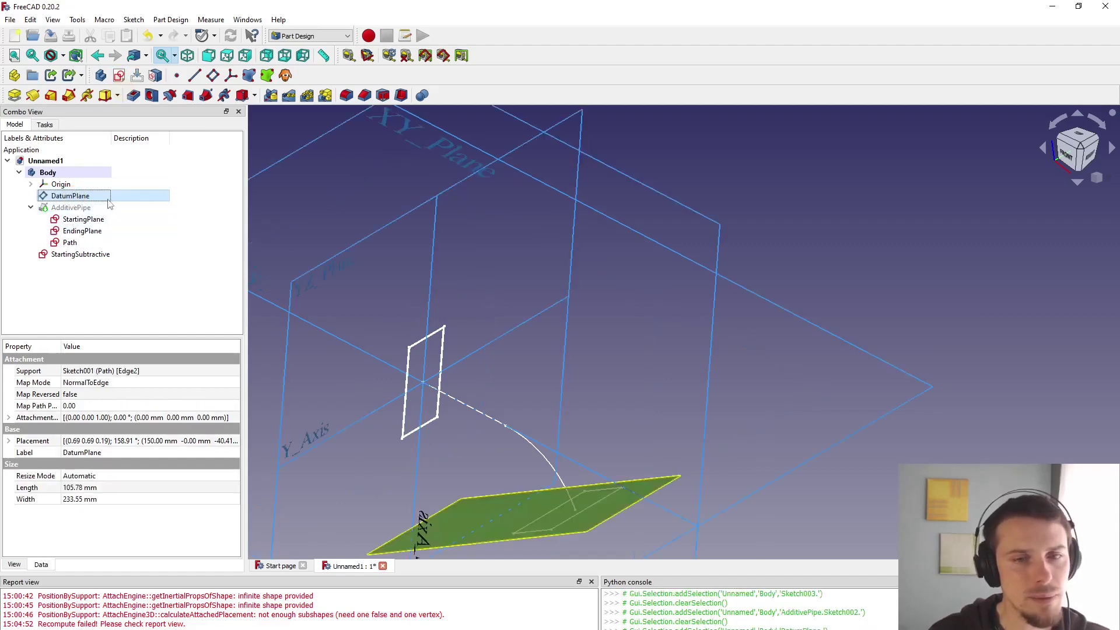
key(space)
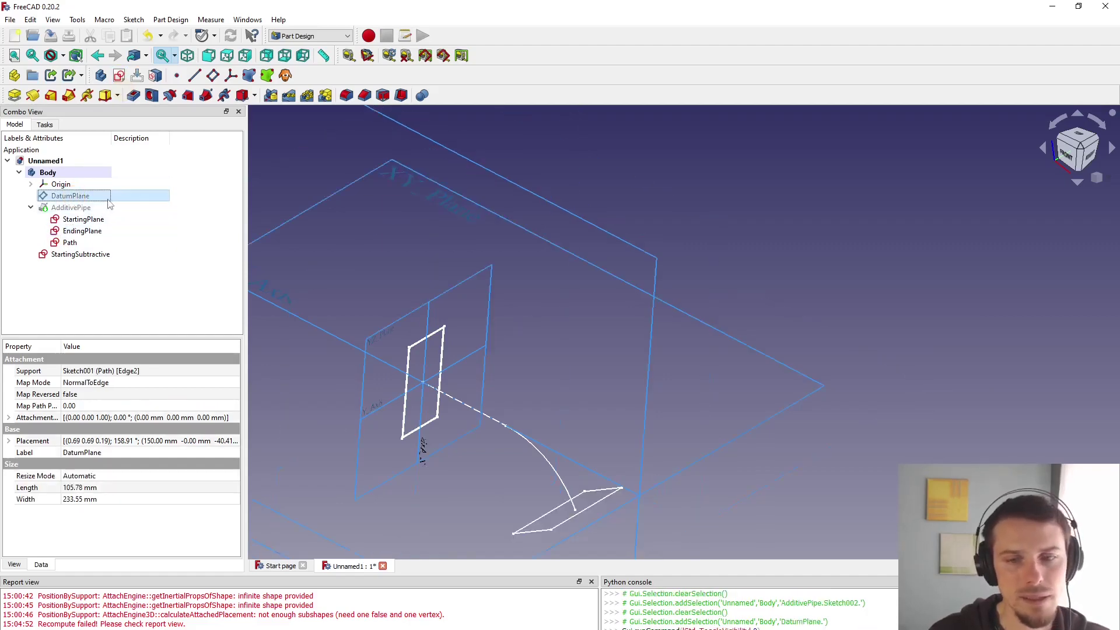
Sketch on the DatumPlane, project the wide rectangle's four edges, and draw an inner rectangle.
click(119, 75)
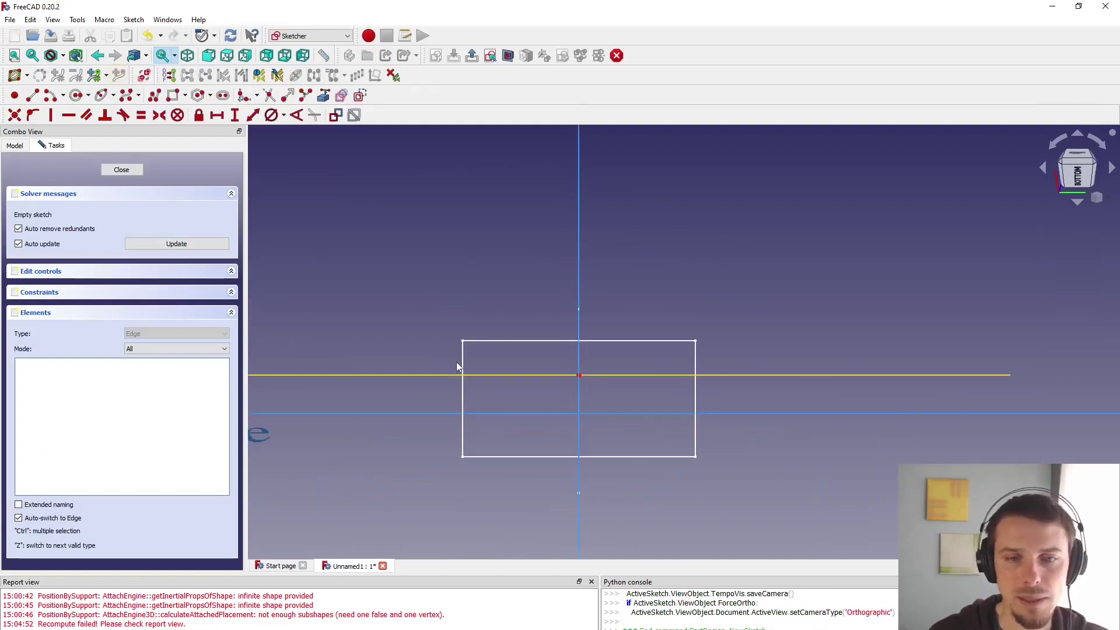
click(322, 98)
click(462, 402)
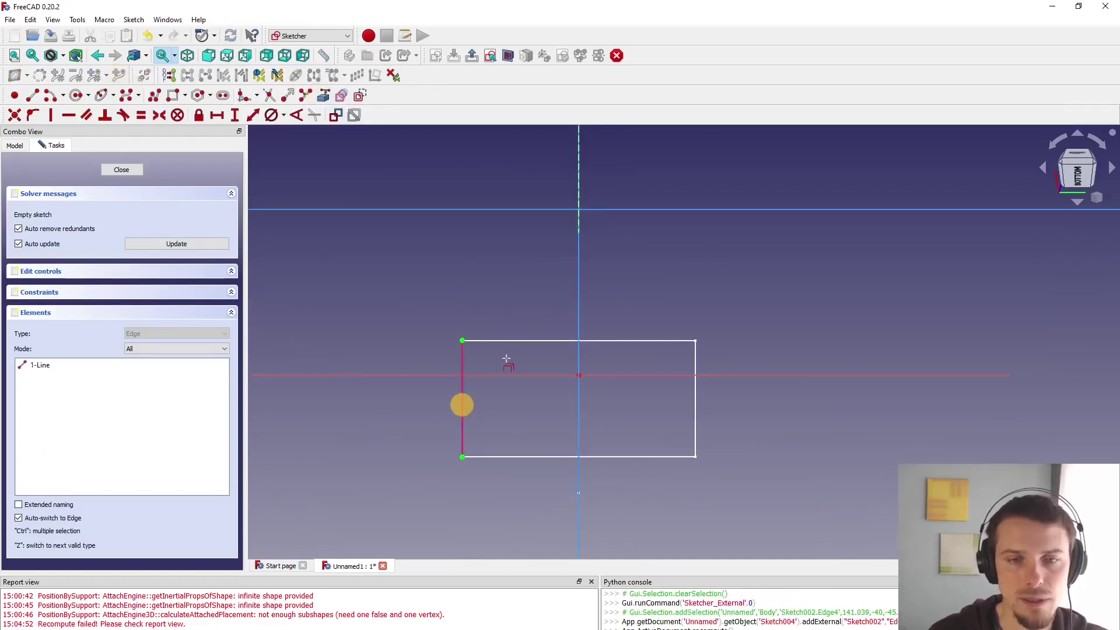
click(517, 342)
click(694, 405)
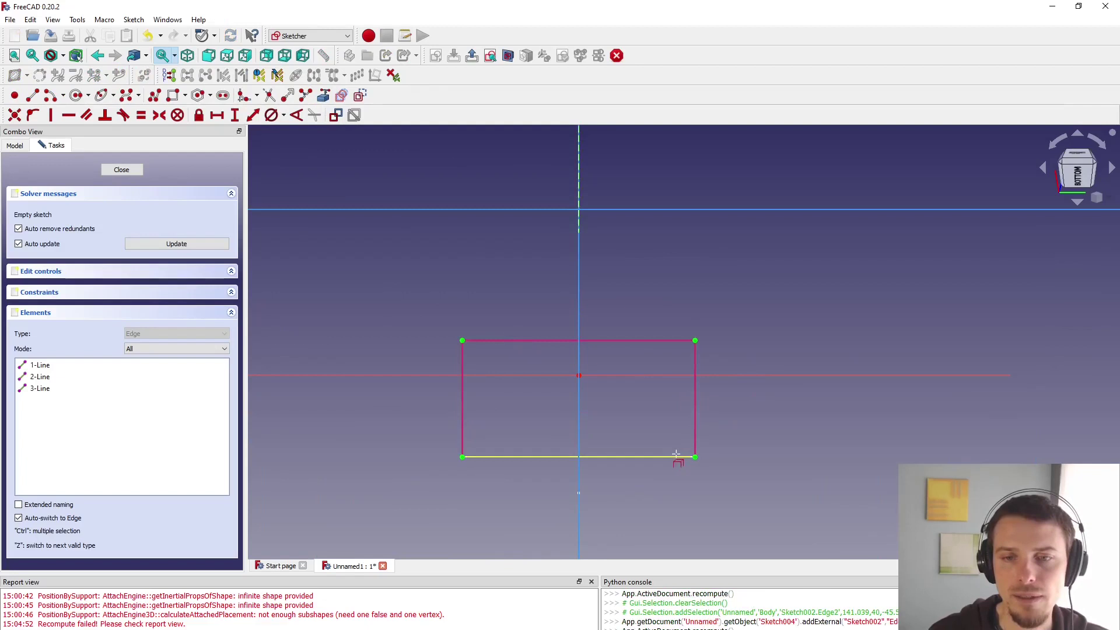
click(675, 456)
click(173, 95)
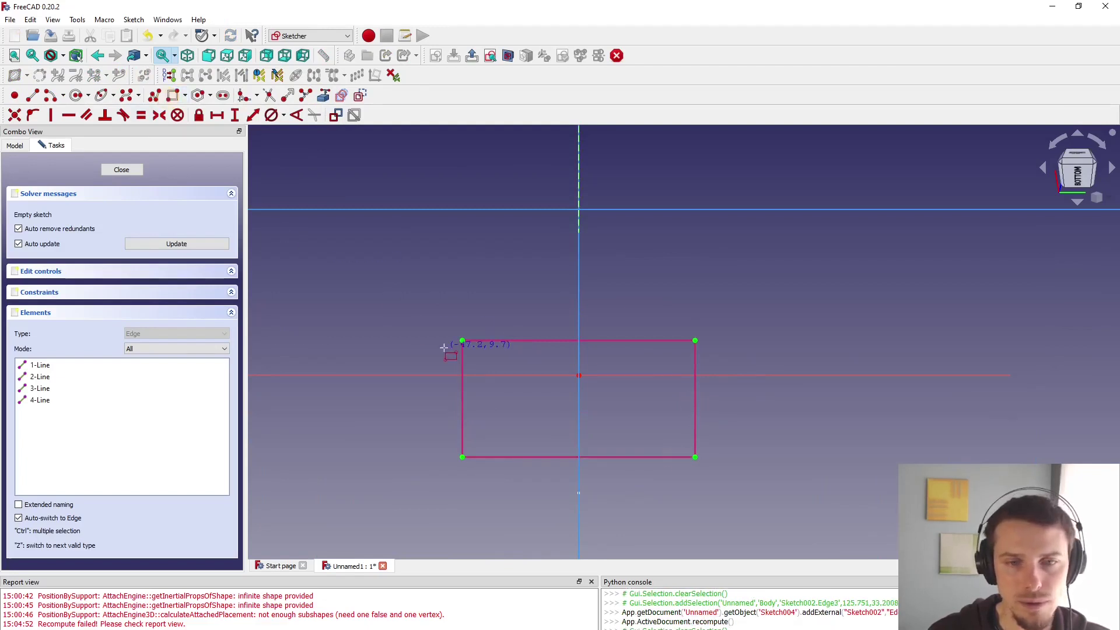
click(470, 350)
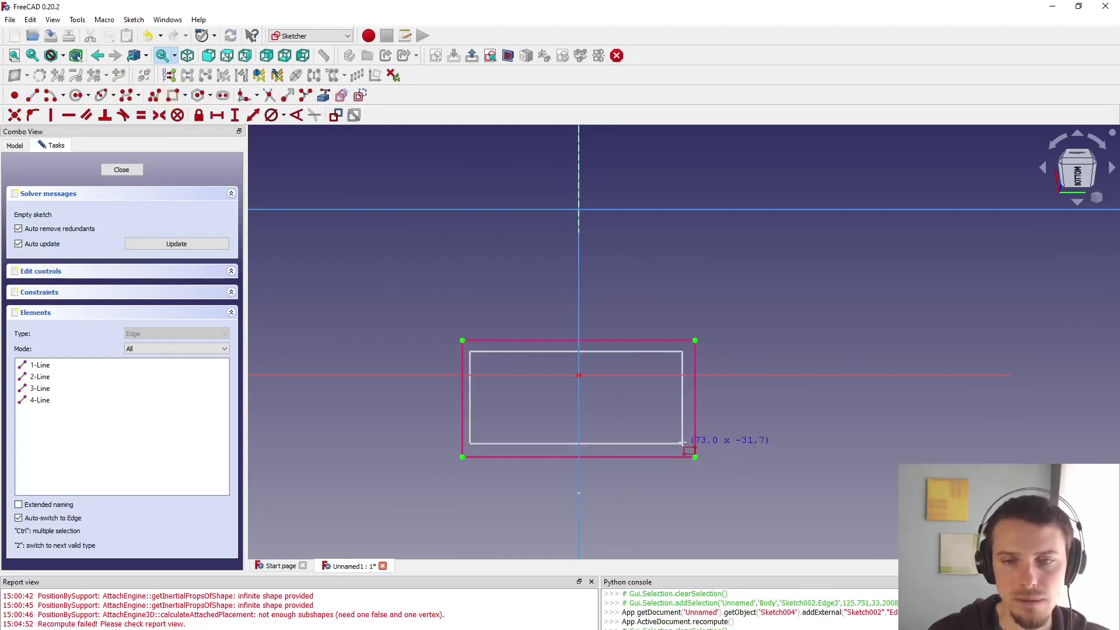
click(686, 444)
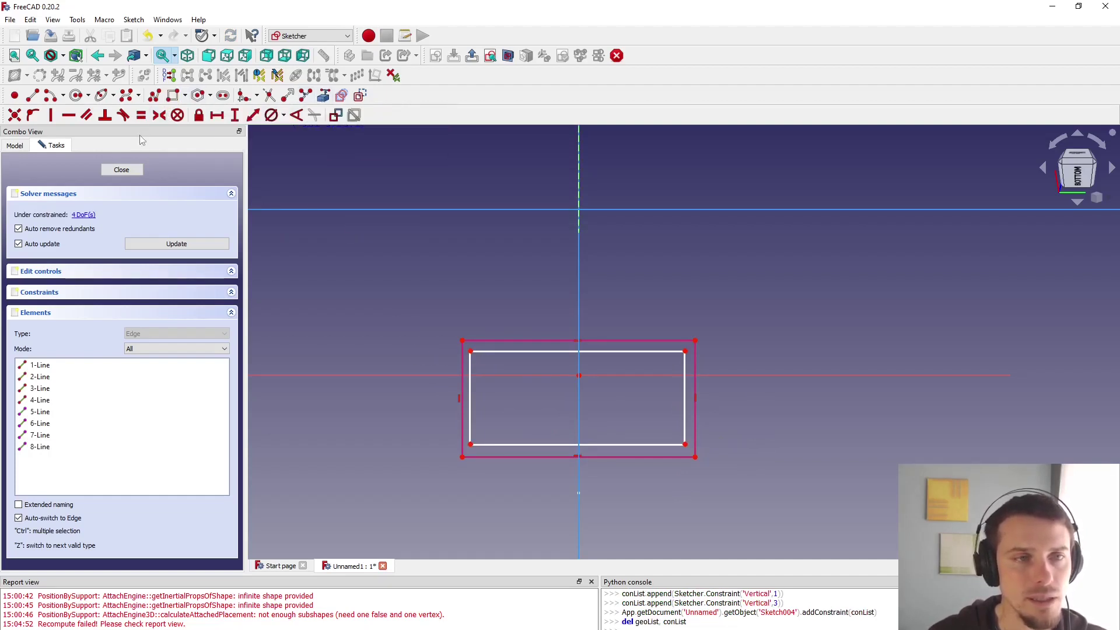
Constrain the inner rectangle 3 mm from the outer top and right edges.
click(253, 115)
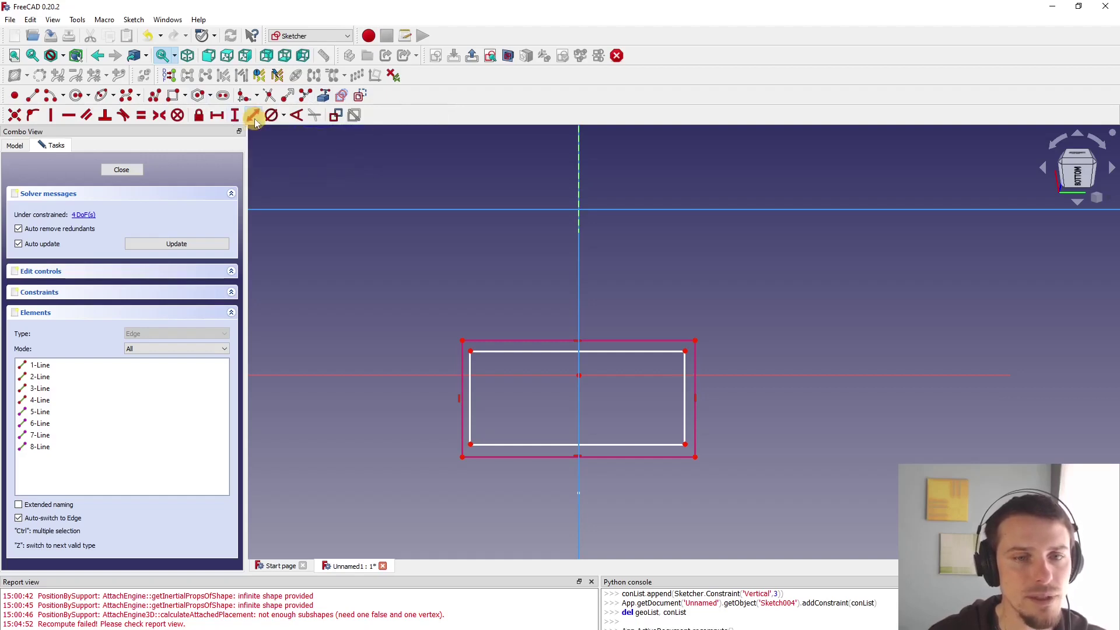
click(470, 354)
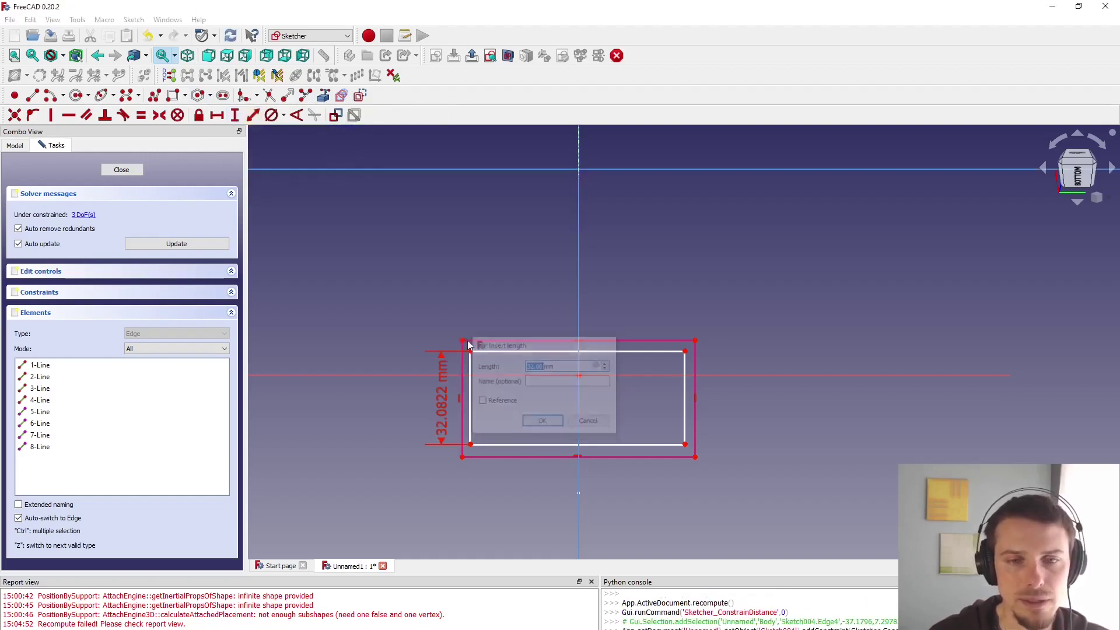
key(Escape)
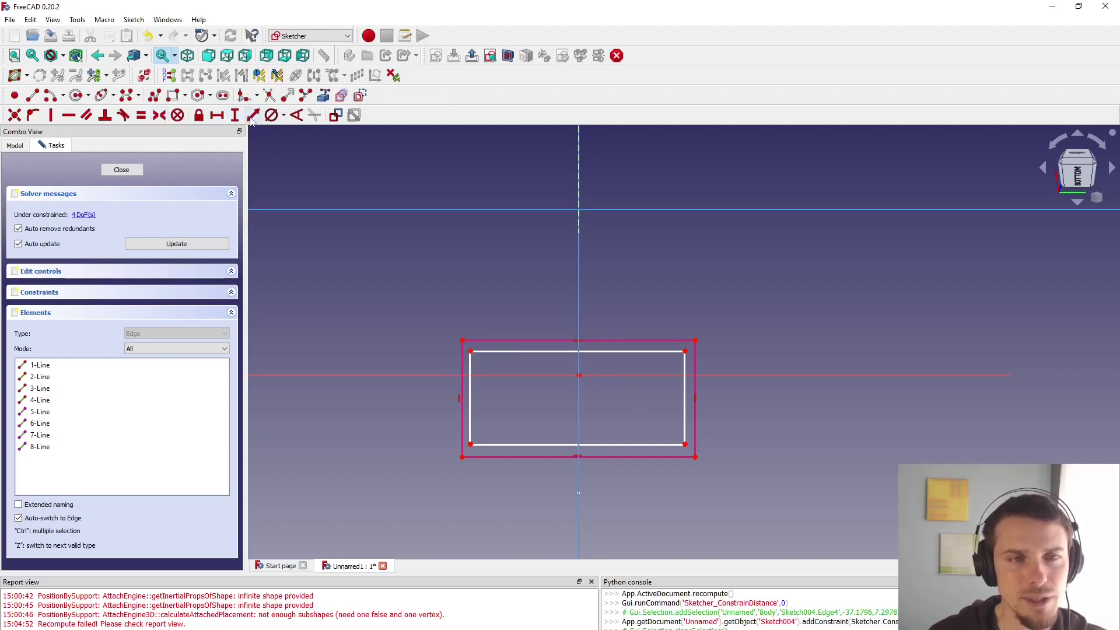
click(253, 115)
click(470, 352)
click(476, 340)
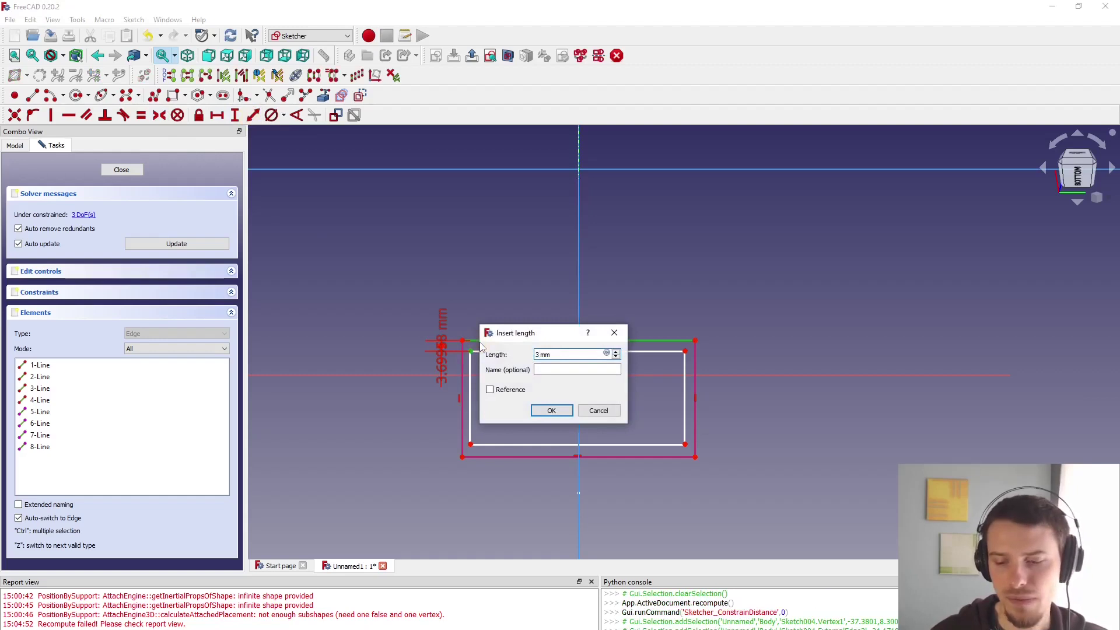
key(Return)
click(686, 350)
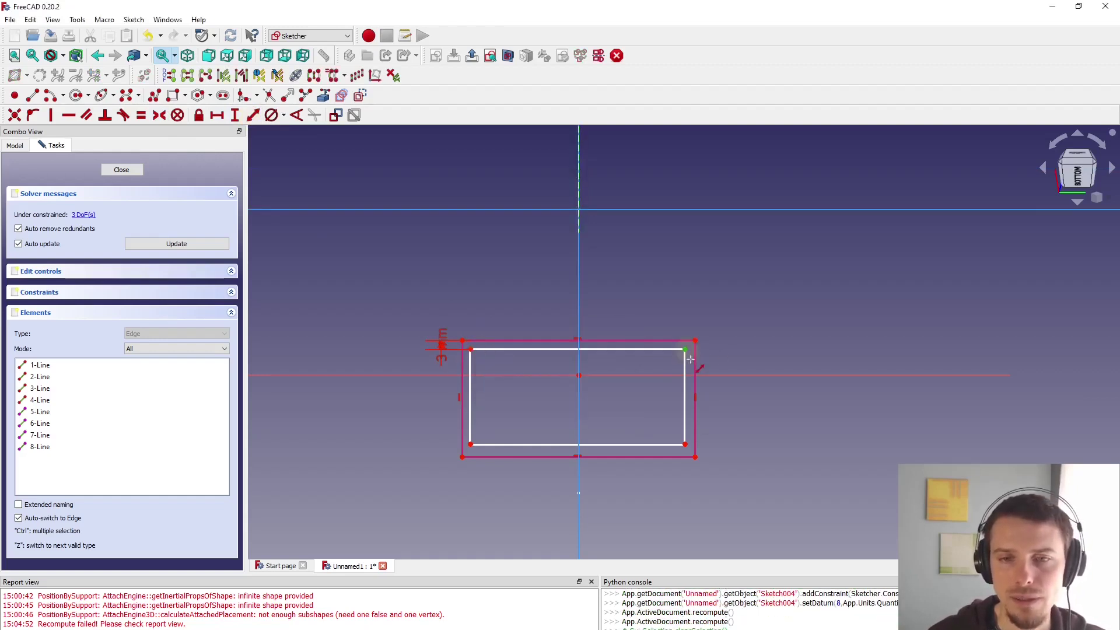
click(695, 363)
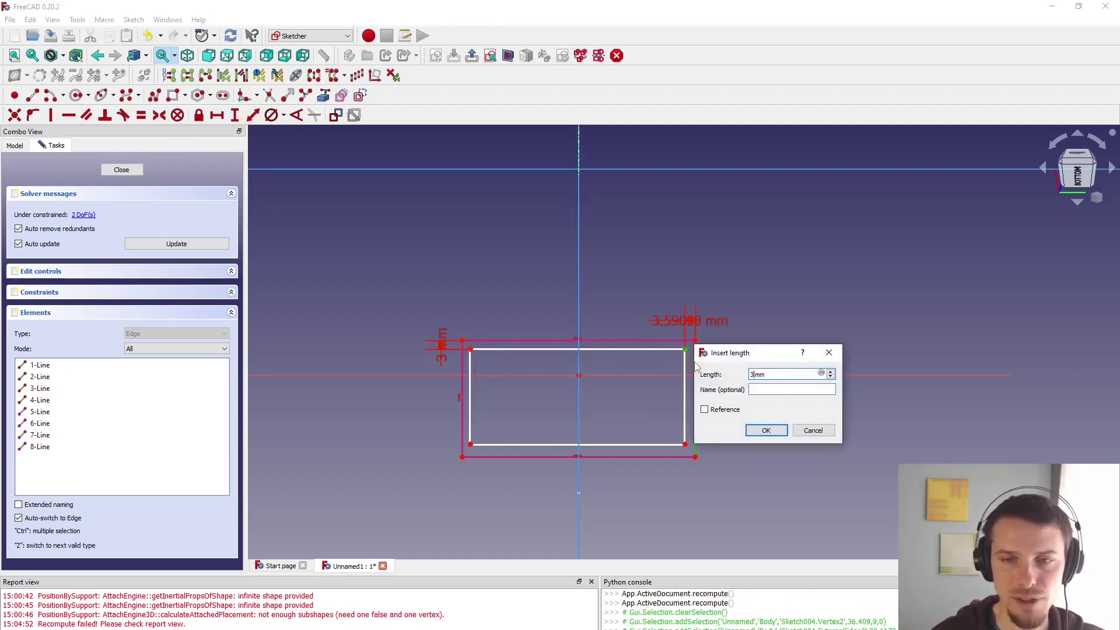
key(Return)
Constrain it 3 mm from the outer bottom and left edges, then close the sketch.
click(685, 444)
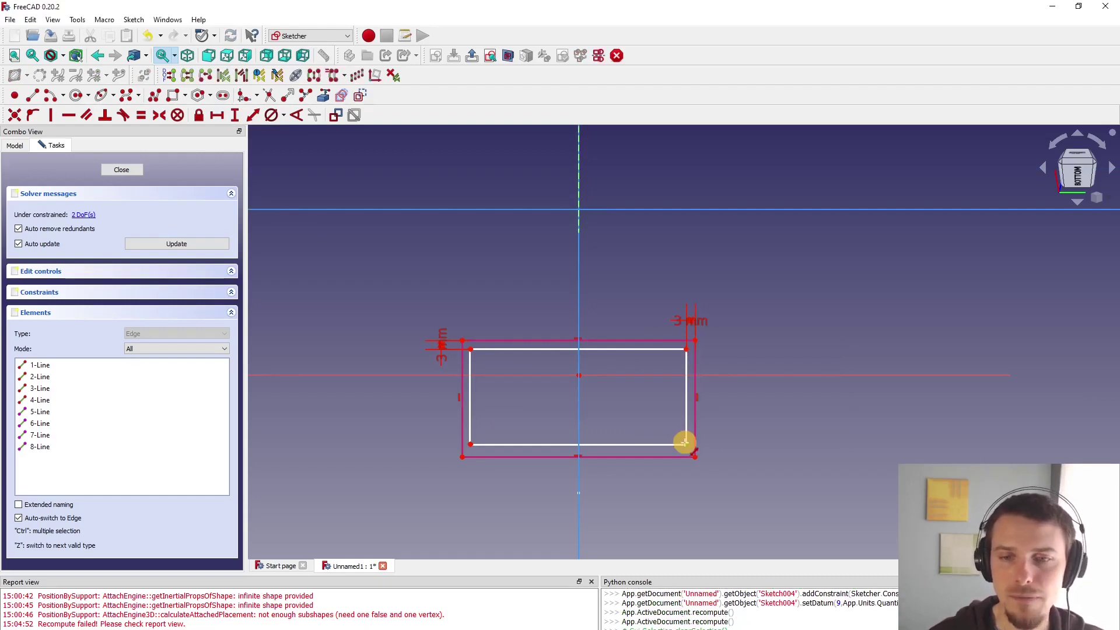
click(682, 457)
key(Return)
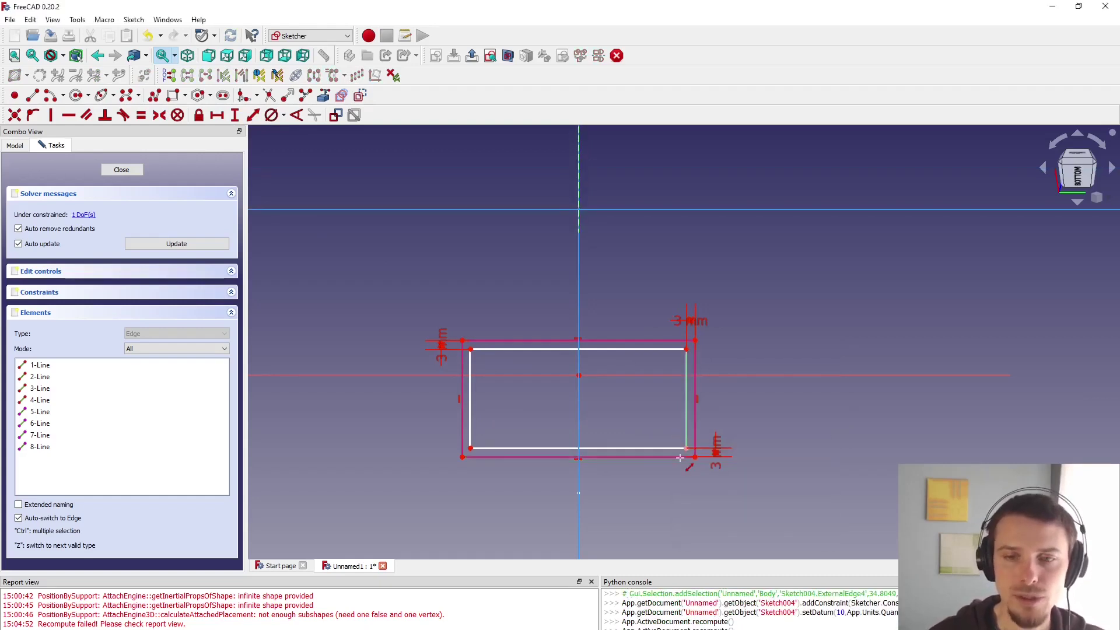
click(471, 448)
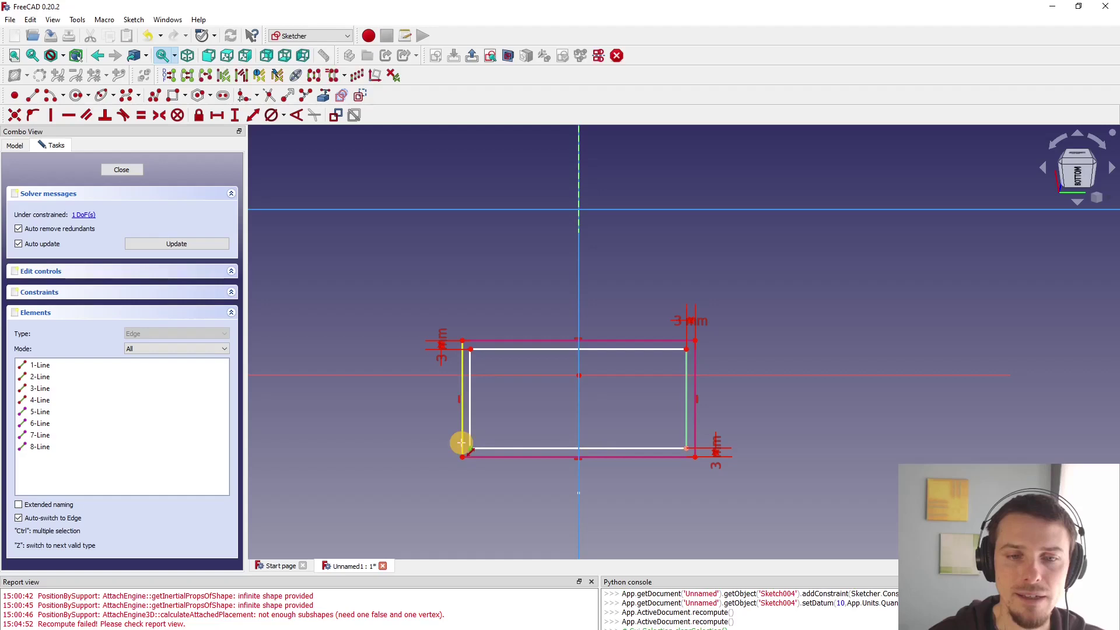
click(462, 446)
text(3)
key(Return)
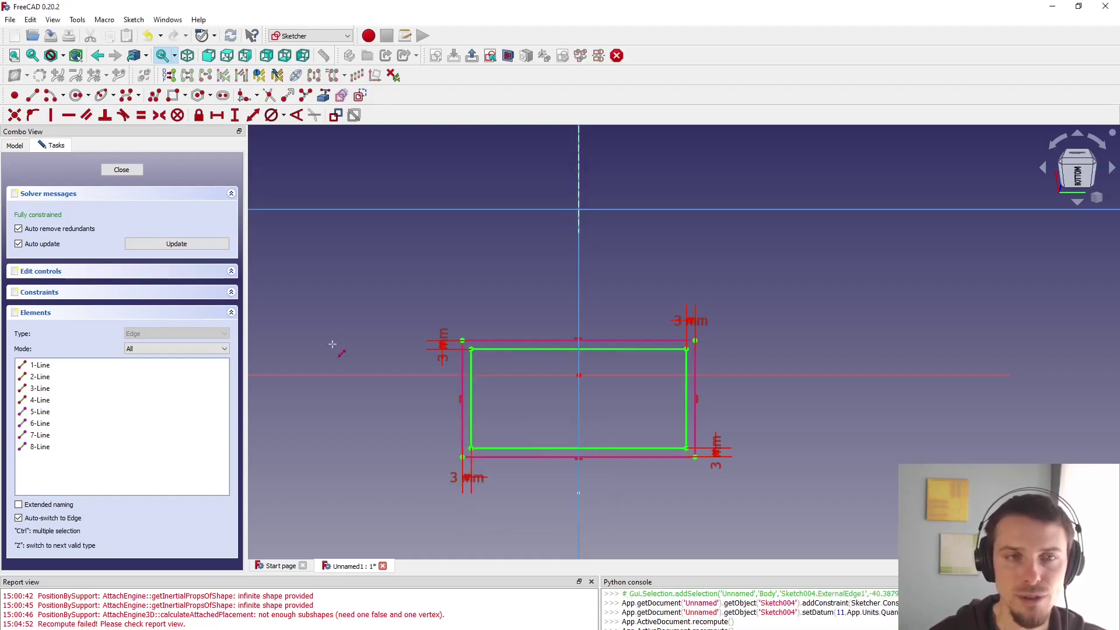
click(472, 57)
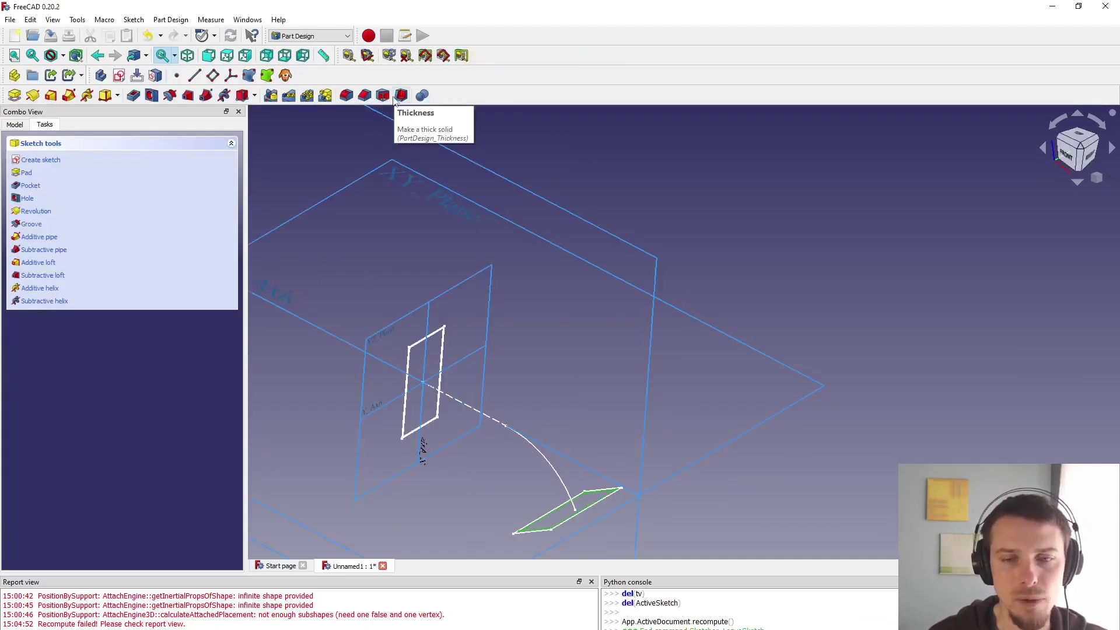
Rename Sketch004 in the document tree to EndingSubtractive.
click(14, 125)
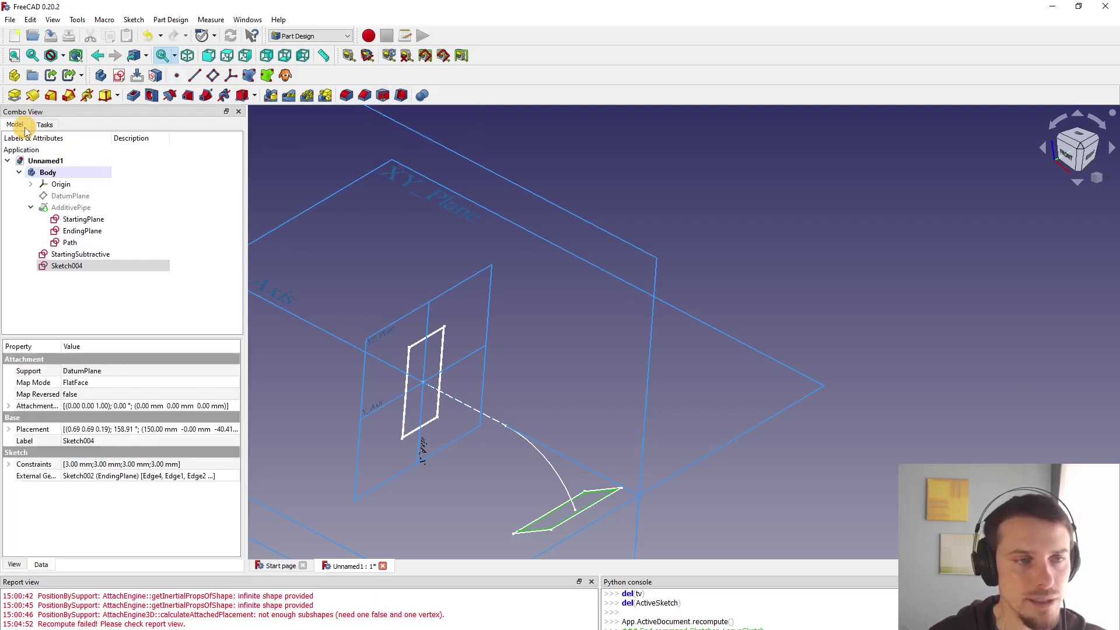
click(67, 265)
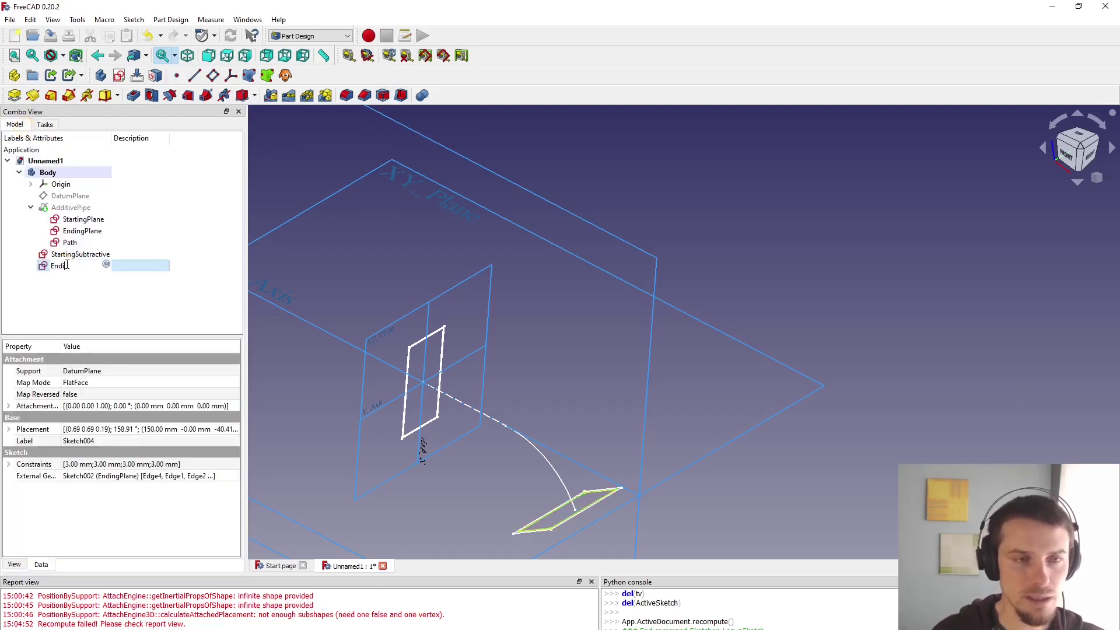
text(EndingSubtract)
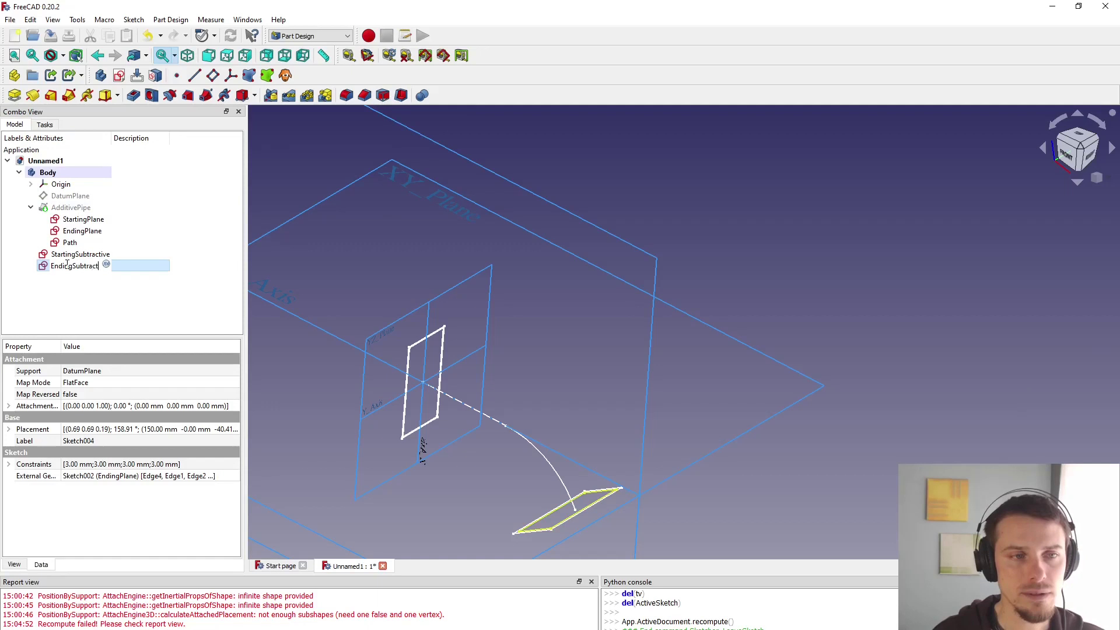
text(ive)
key(Return)
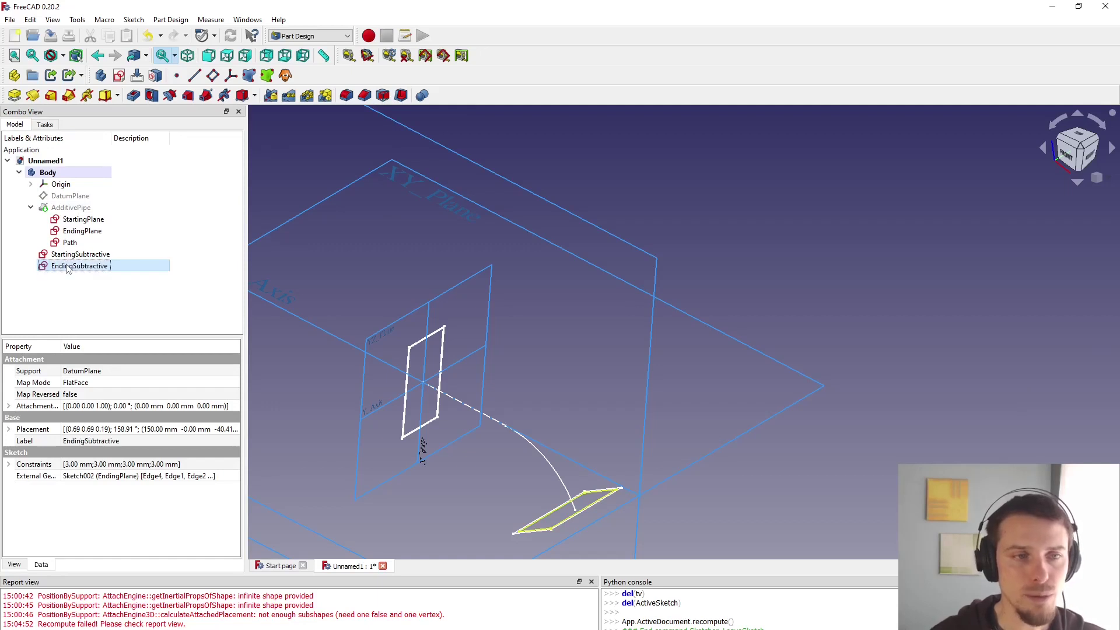
Start a subtractive pipe with StartingSubtractive as the profile and Path as the sweep path.
click(370, 259)
click(80, 255)
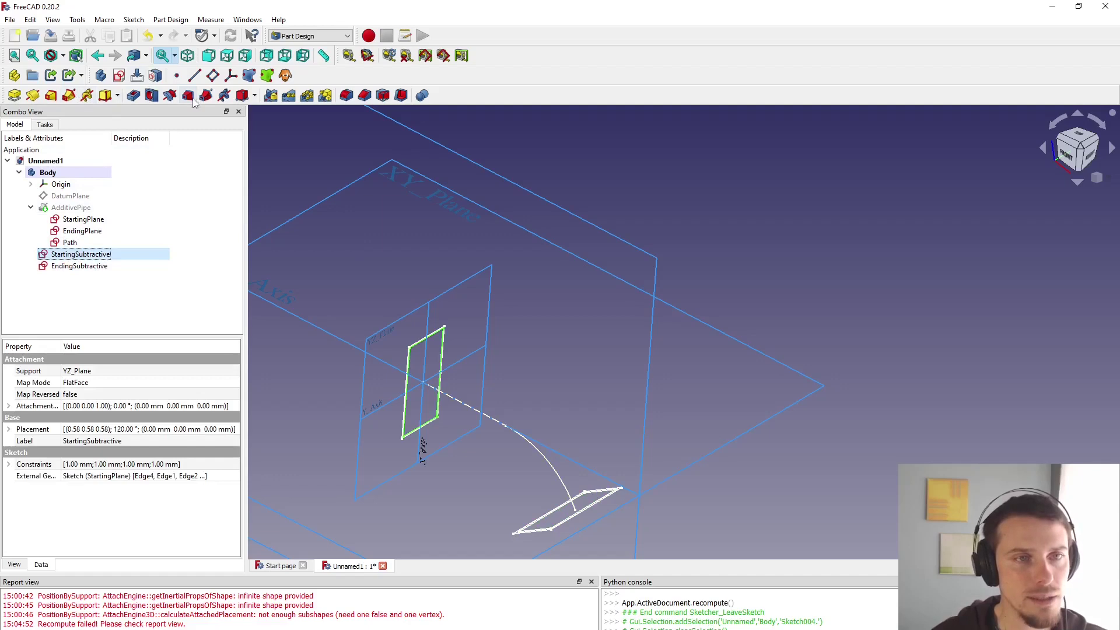
click(206, 96)
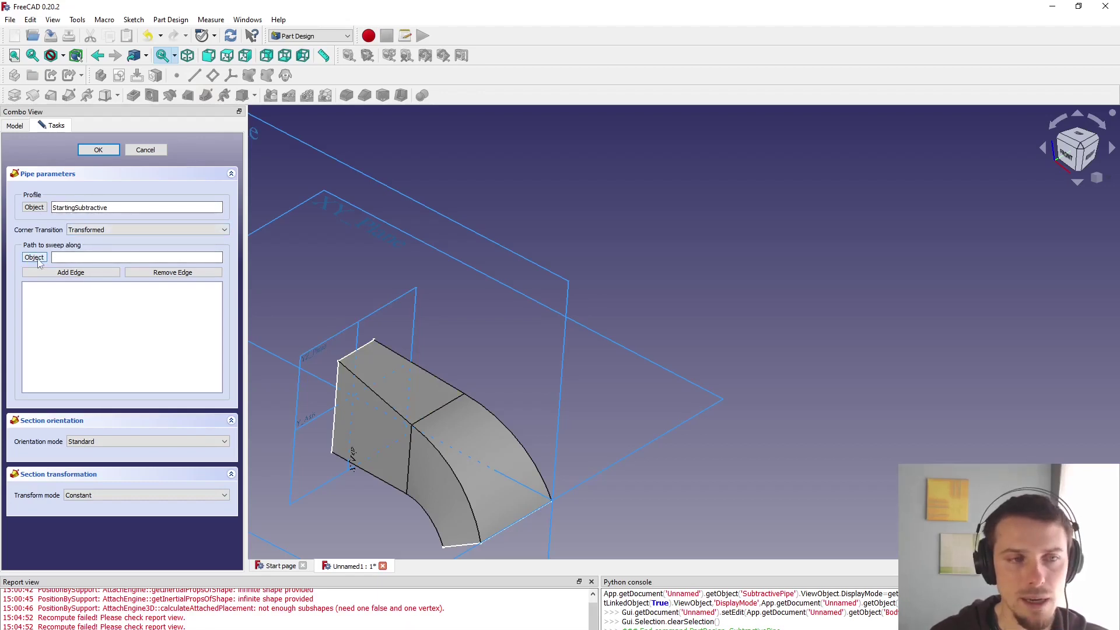
click(22, 129)
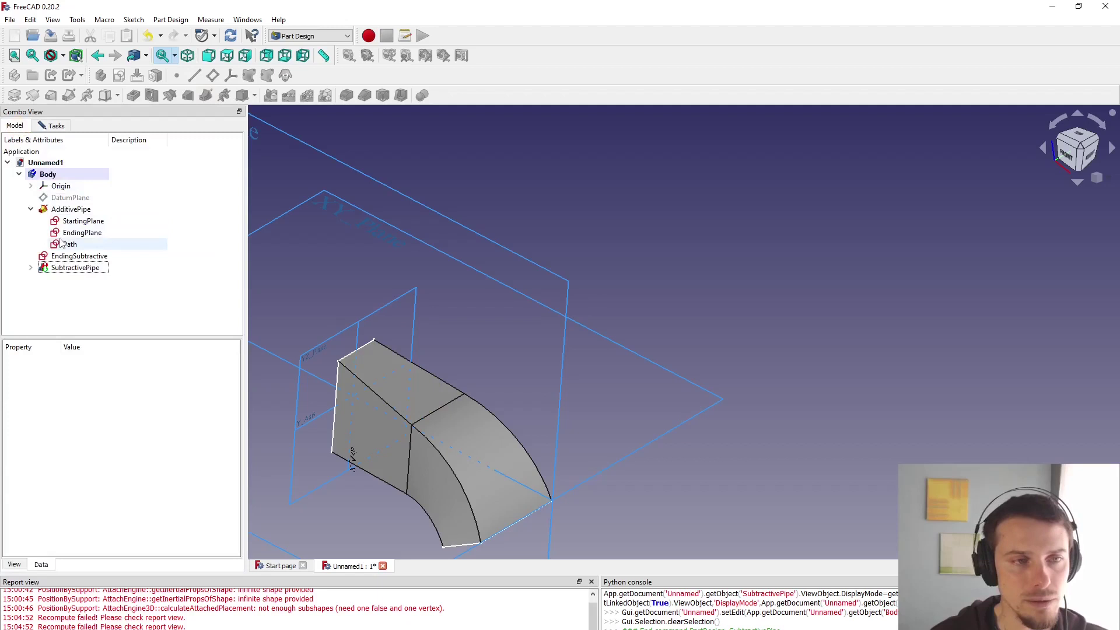
click(53, 128)
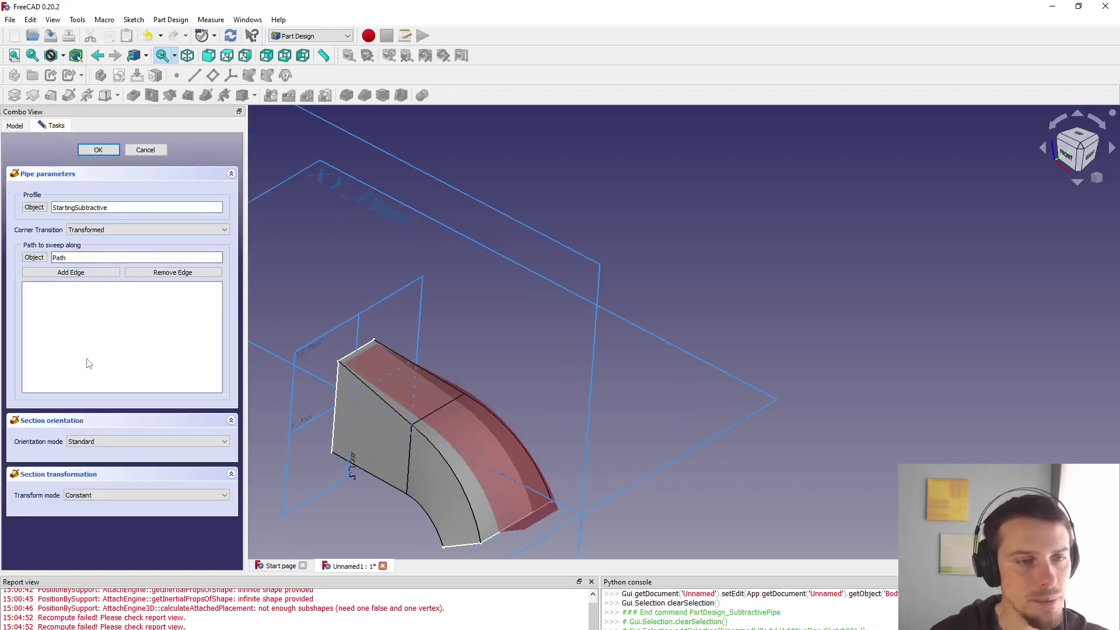
Set Multisection transform mode, add EndingSubtractive as a section, and confirm the pipe.
click(81, 495)
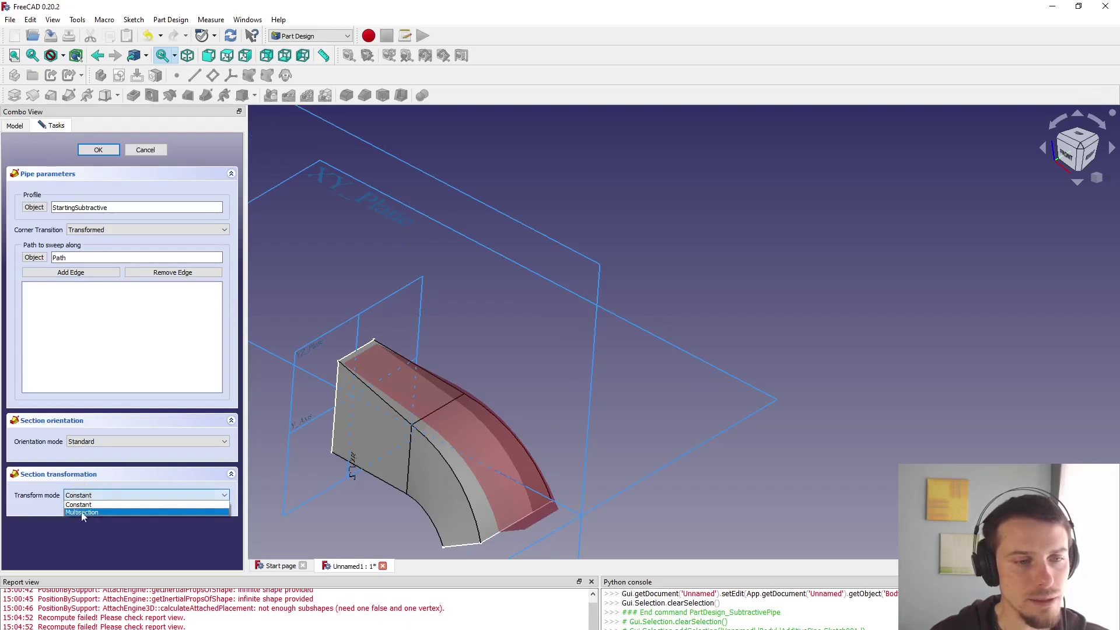
click(82, 511)
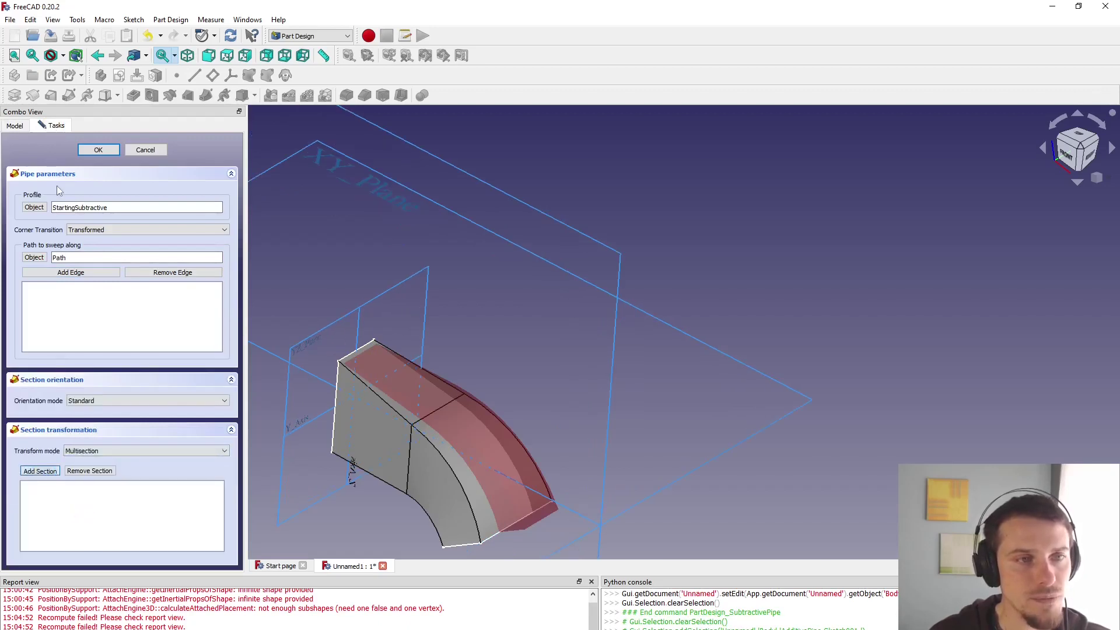
click(15, 125)
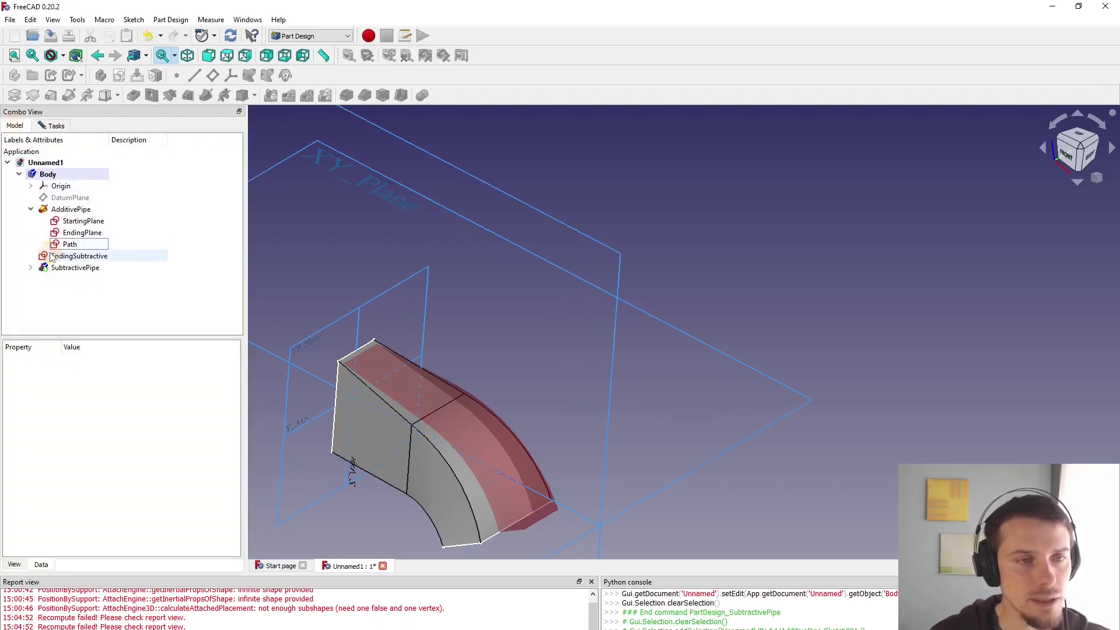
click(30, 255)
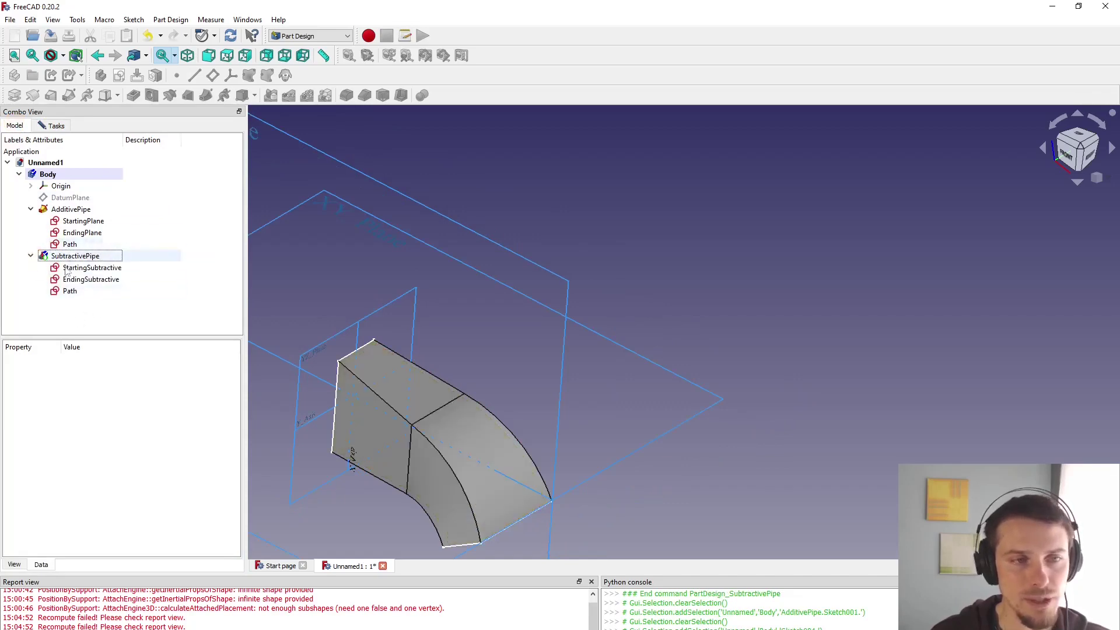
middle_drag(461, 408, 457, 292)
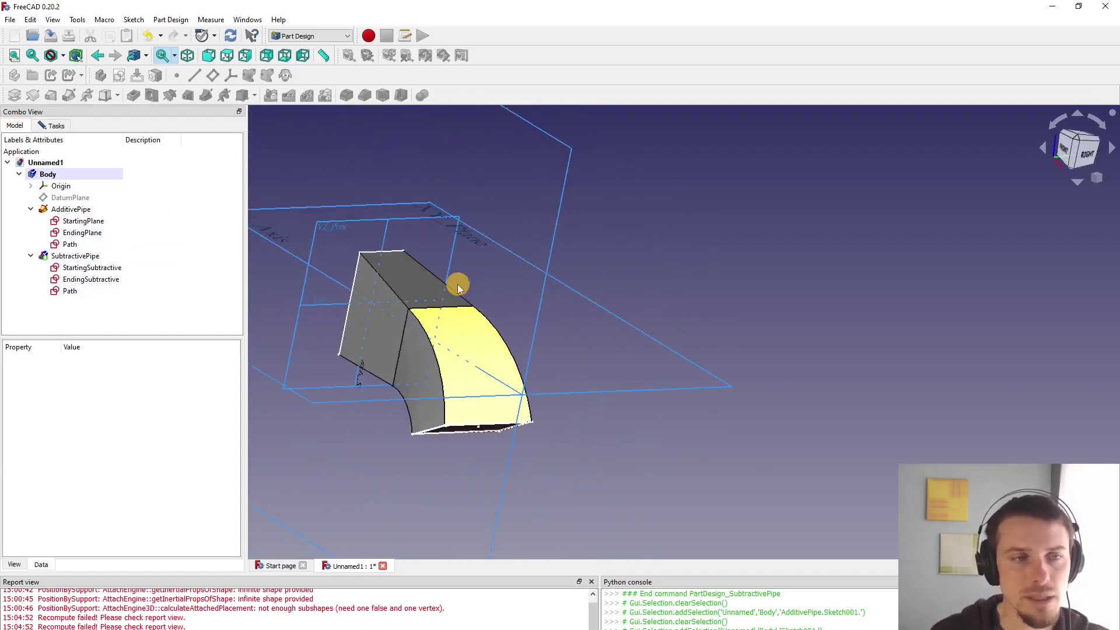
double_click(61, 260)
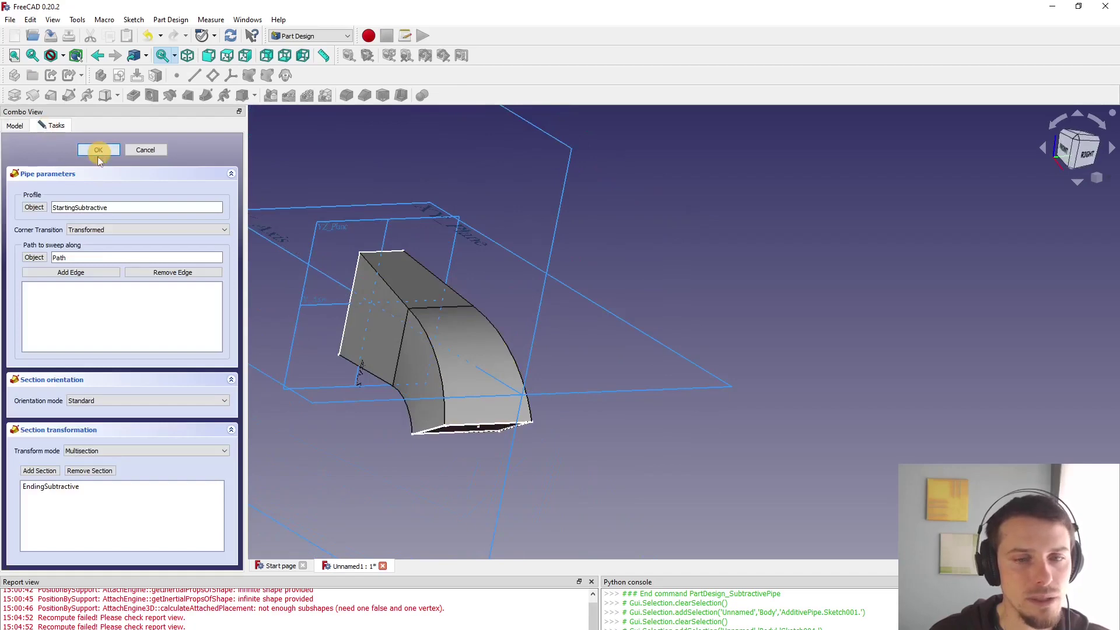
click(98, 151)
middle_drag(513, 479, 443, 249)
scroll(461, 321, up, 5)
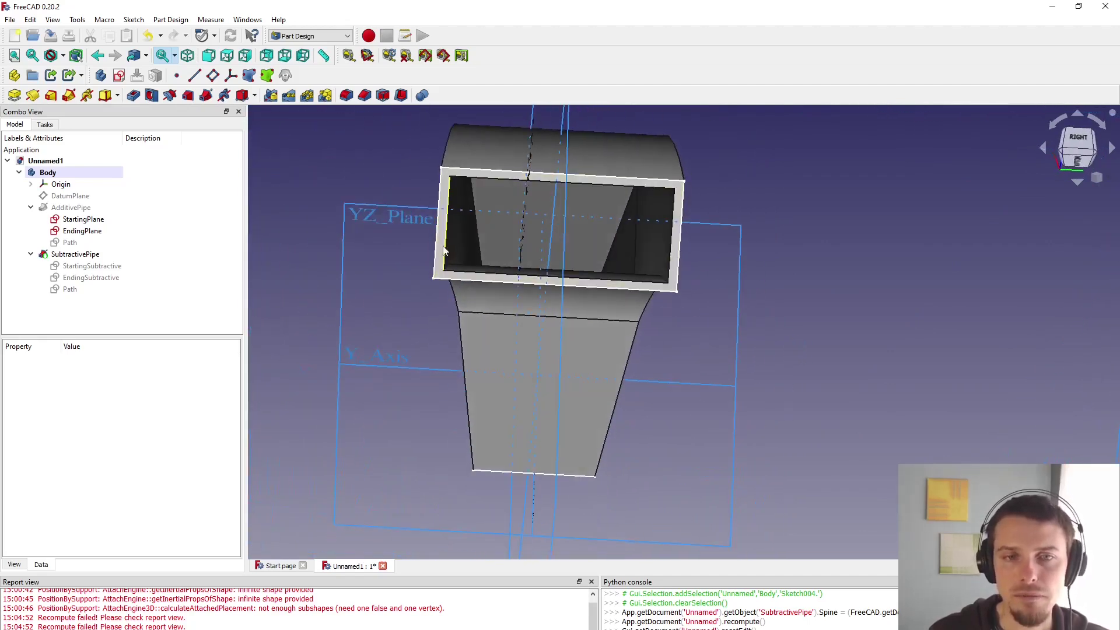
key(6)
key(0)
middle_drag(617, 330, 515, 320)
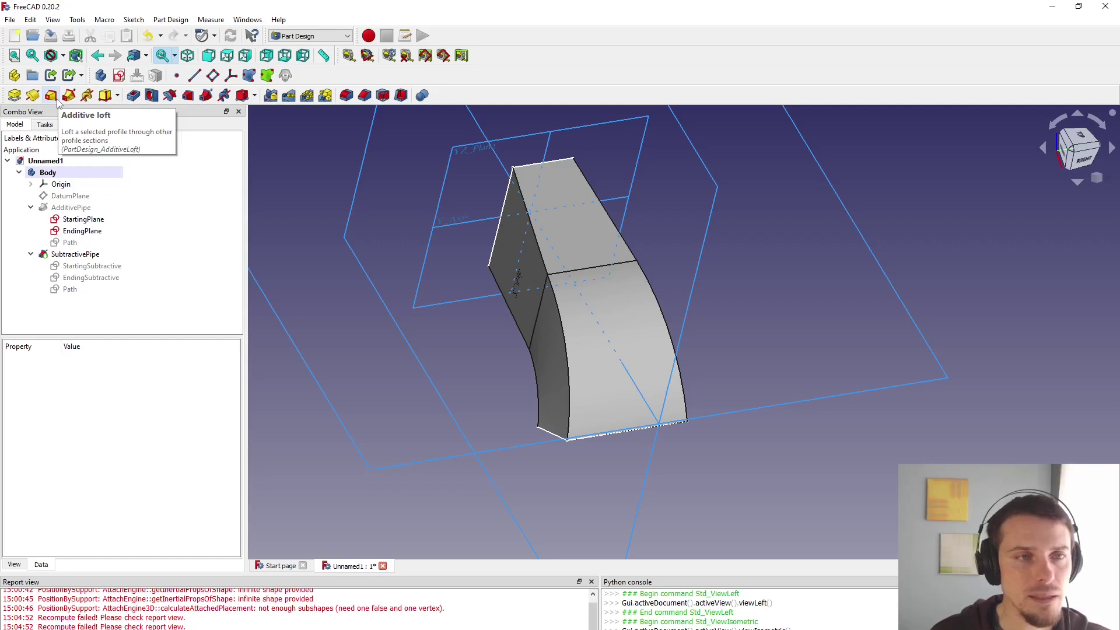
Show the additive pipe's Path sketch and hide the SubtractivePipe solid.
click(70, 242)
key(space)
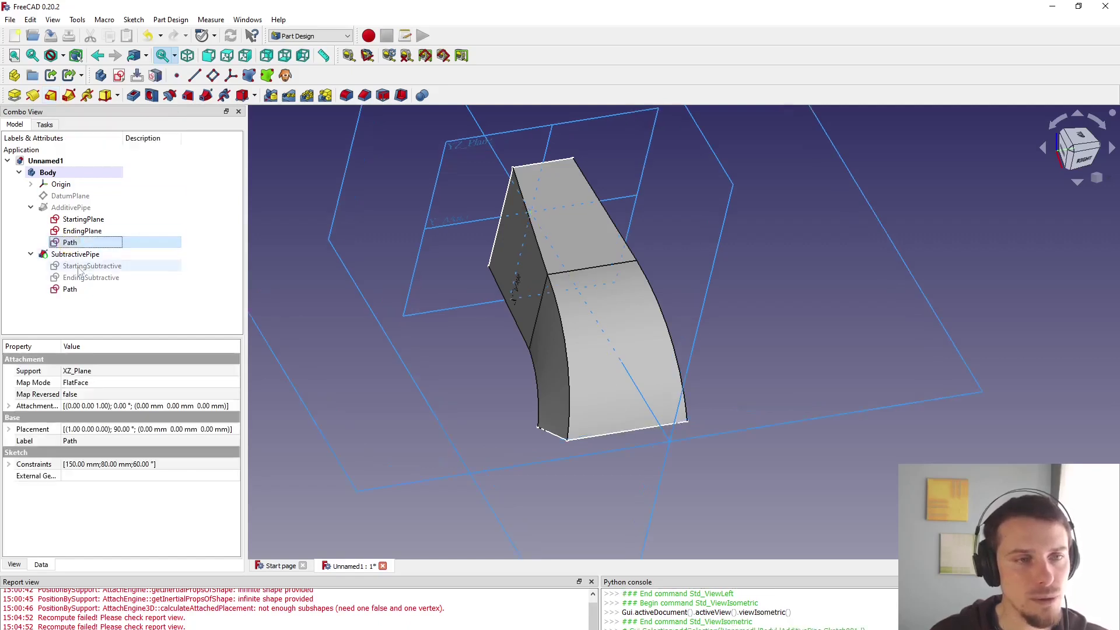
click(74, 254)
key(space)
click(368, 318)
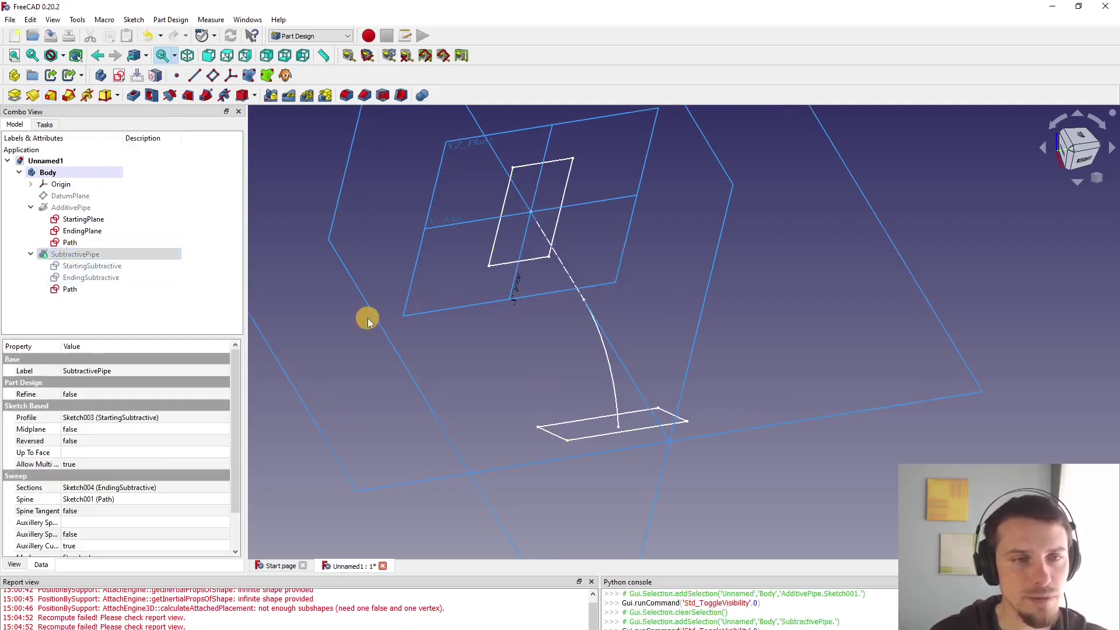
click(68, 291)
click(325, 312)
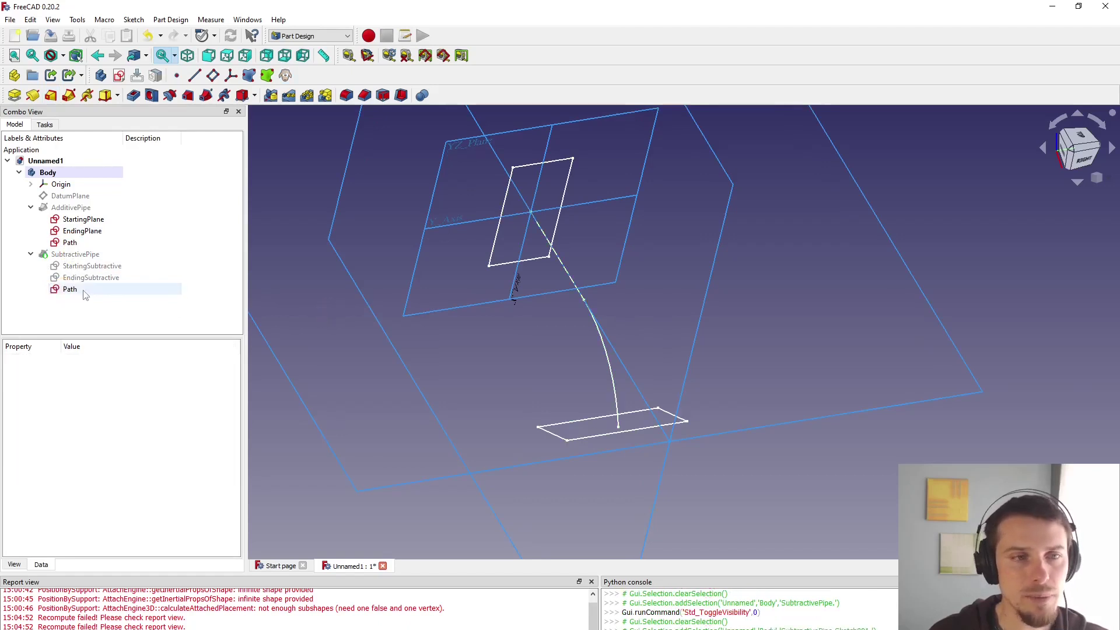
Create an additive loft with StartingPlane as the profile and EndingPlane as its section.
click(52, 97)
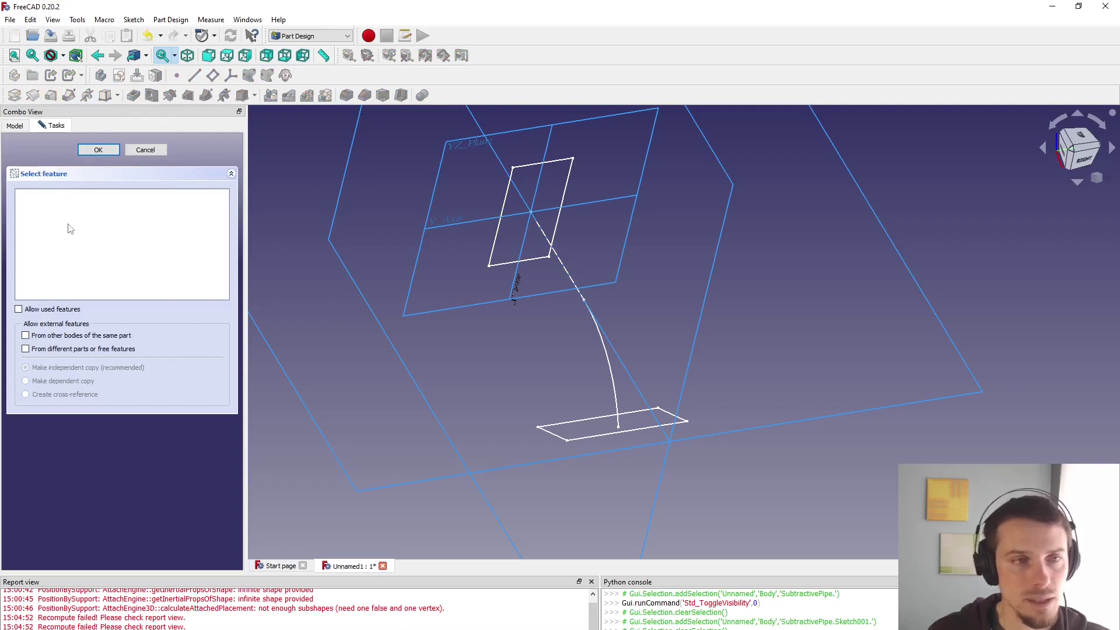
click(18, 309)
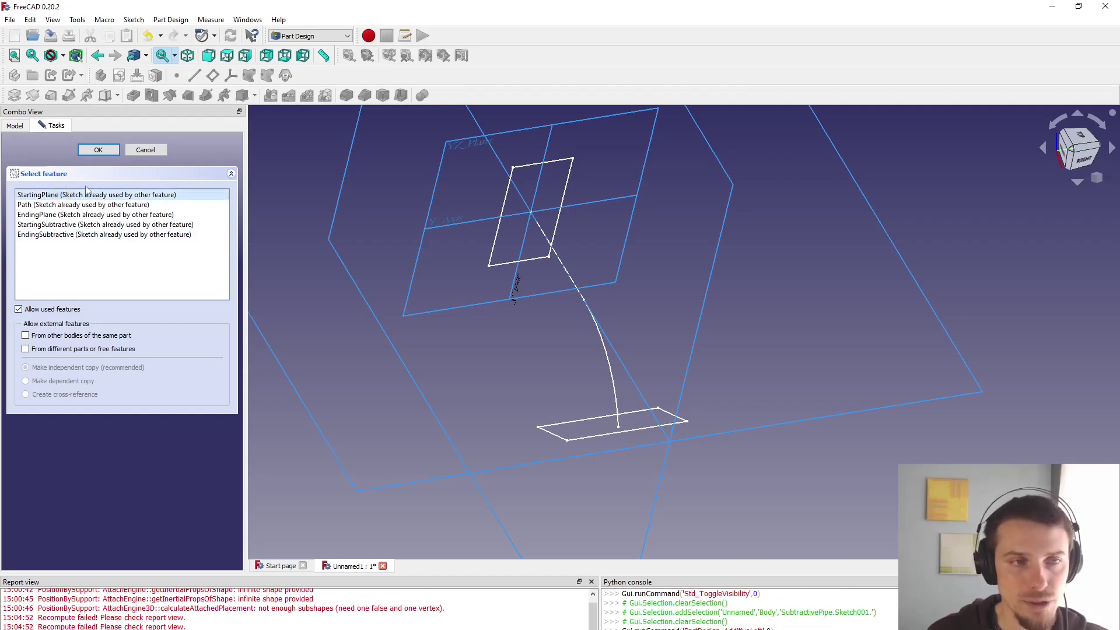
click(106, 151)
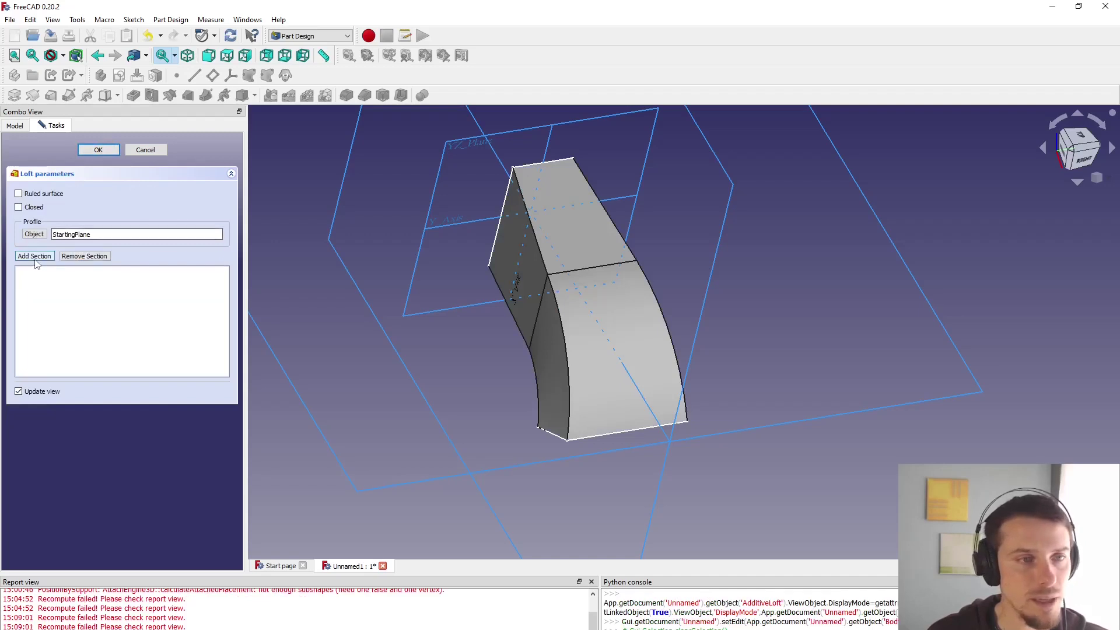
click(34, 257)
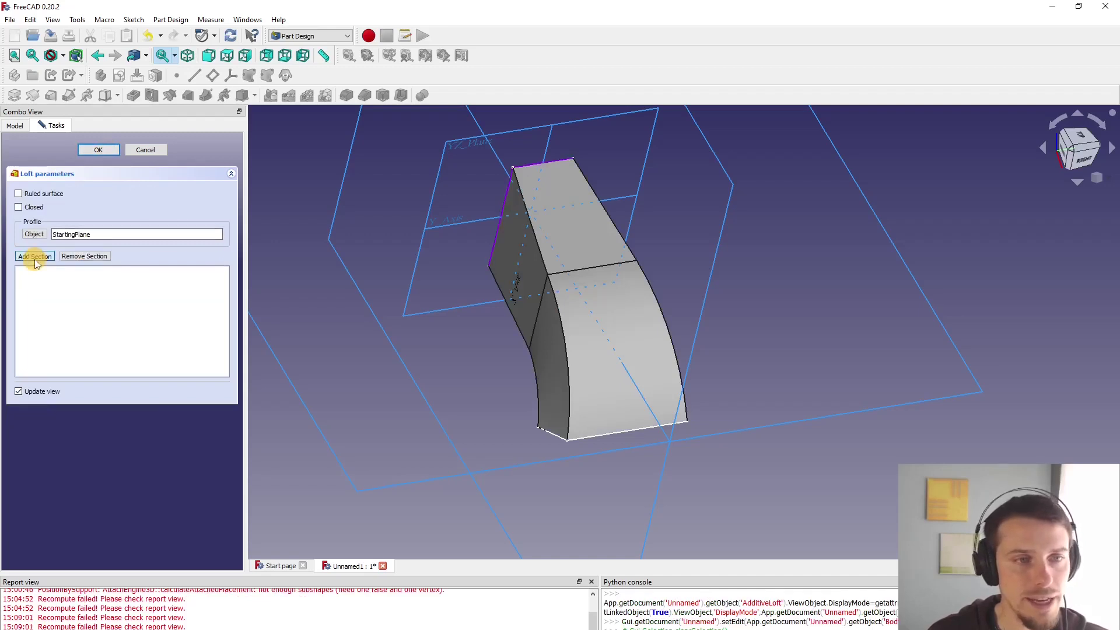
click(16, 126)
click(76, 233)
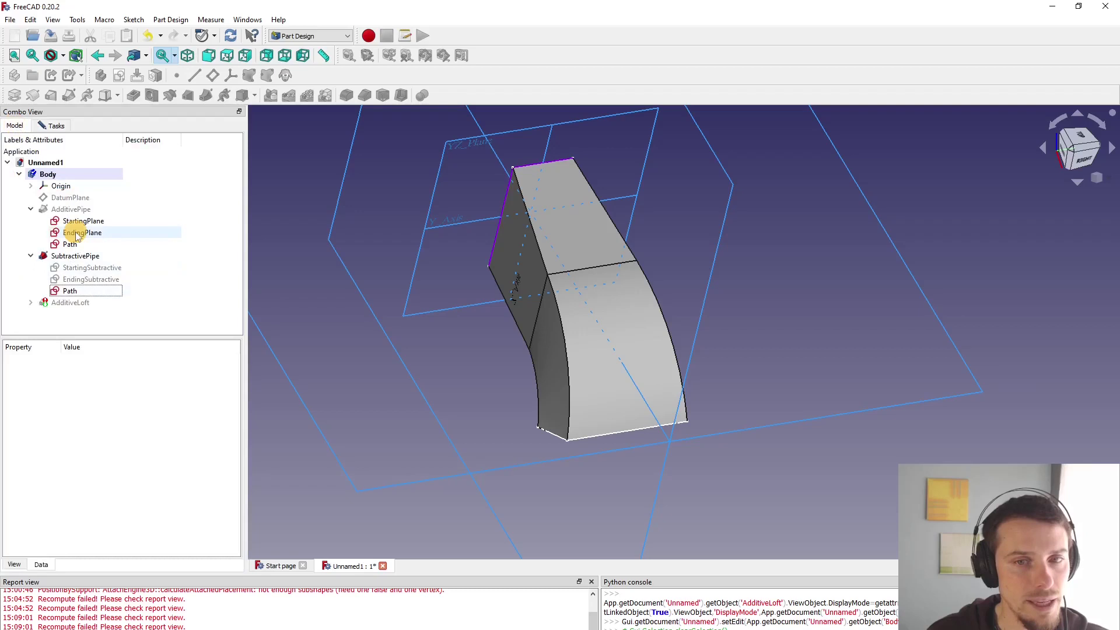
click(53, 126)
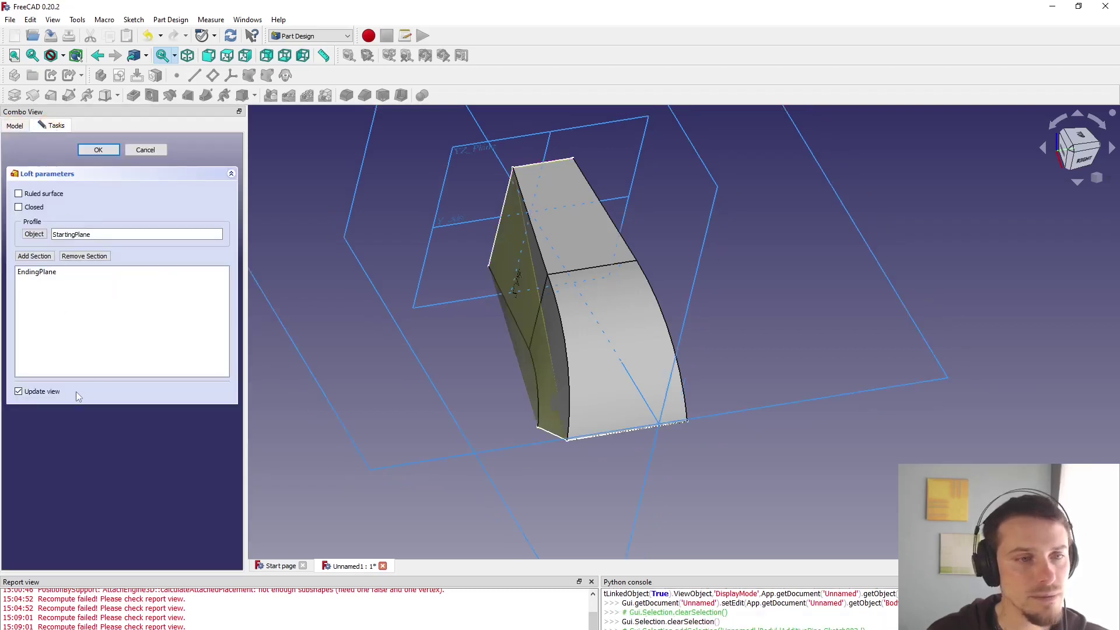
click(98, 149)
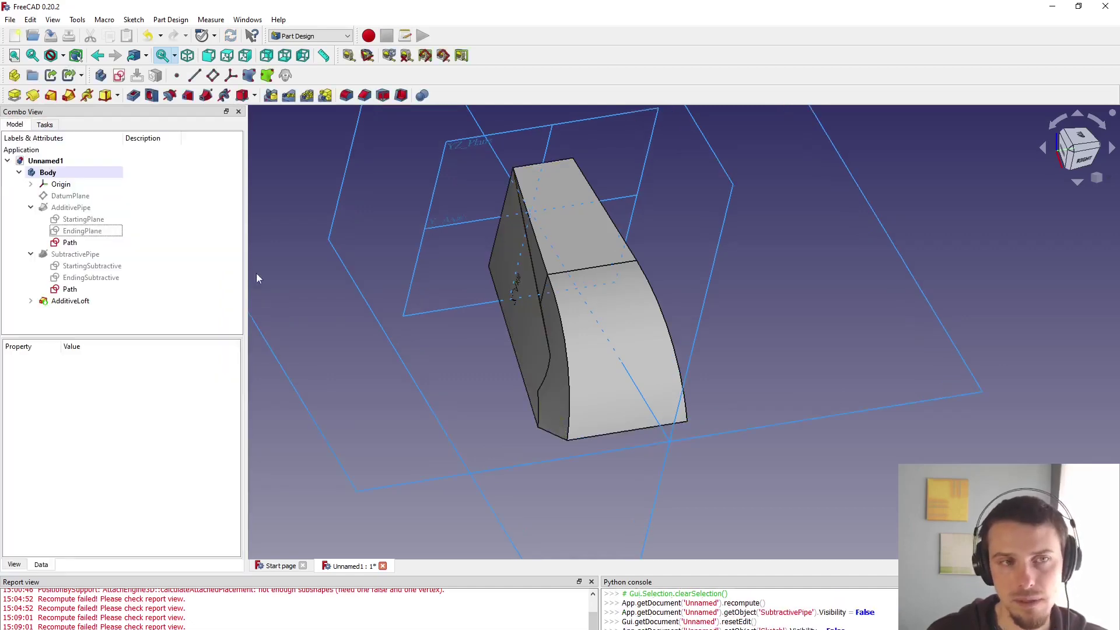
Delete the AdditivePipe and SubtractivePipe features despite the dependent loft, and inspect the result.
drag(516, 366, 535, 403)
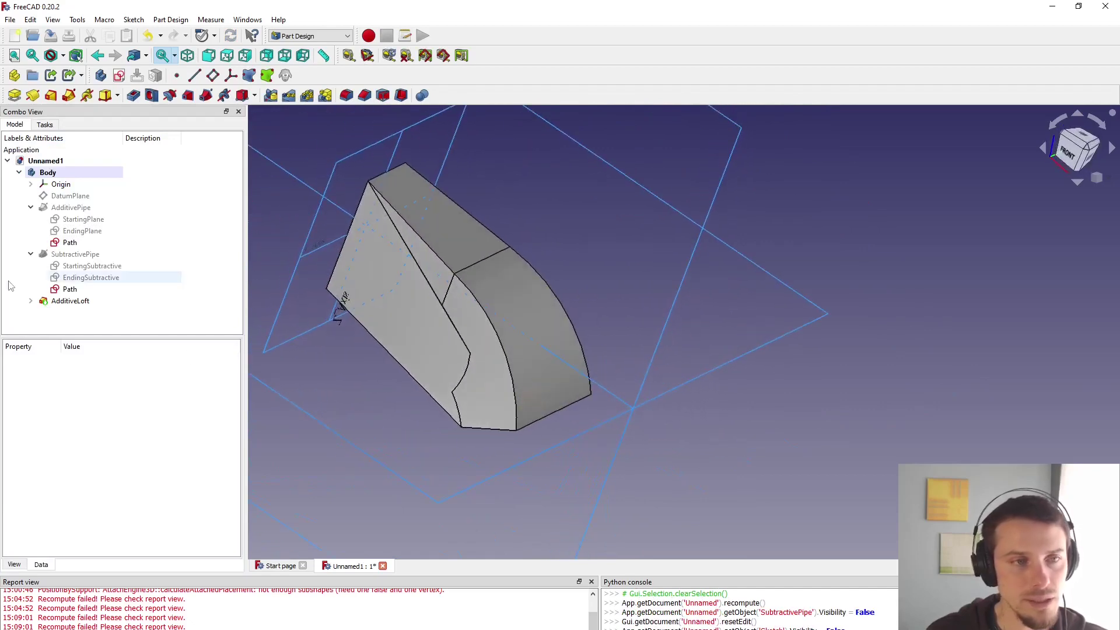
click(69, 243)
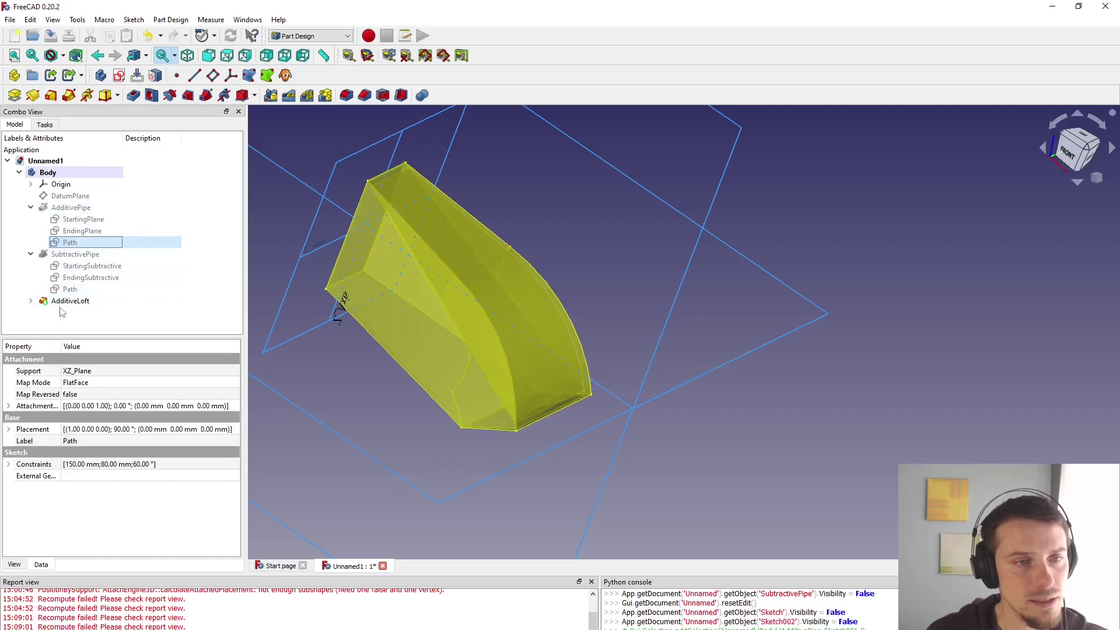
click(55, 255)
click(55, 209)
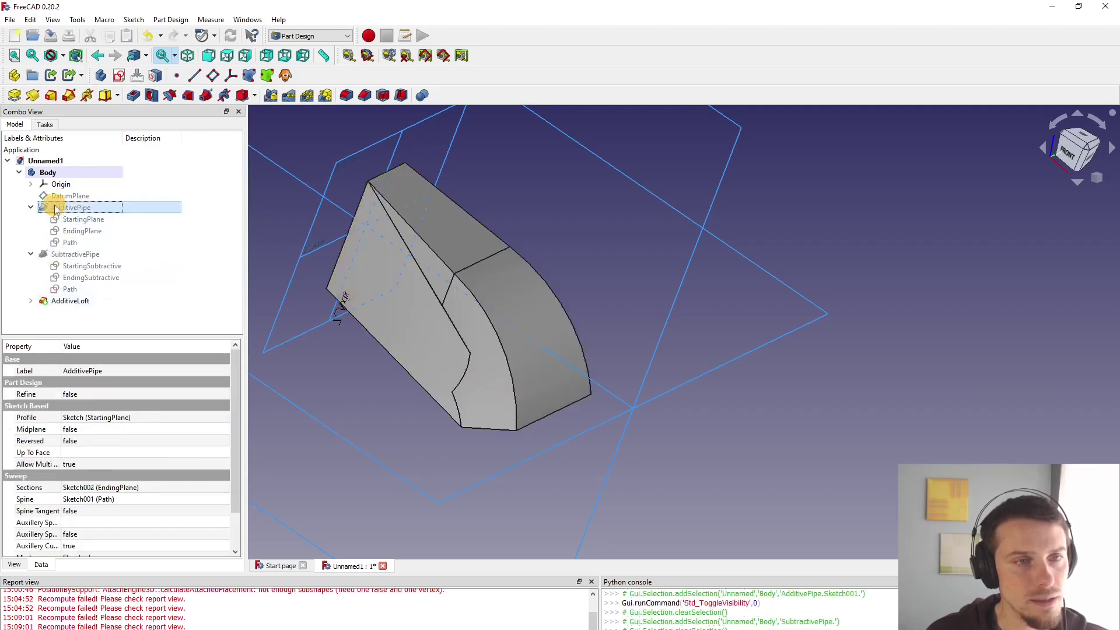
ctrl+click(60, 256)
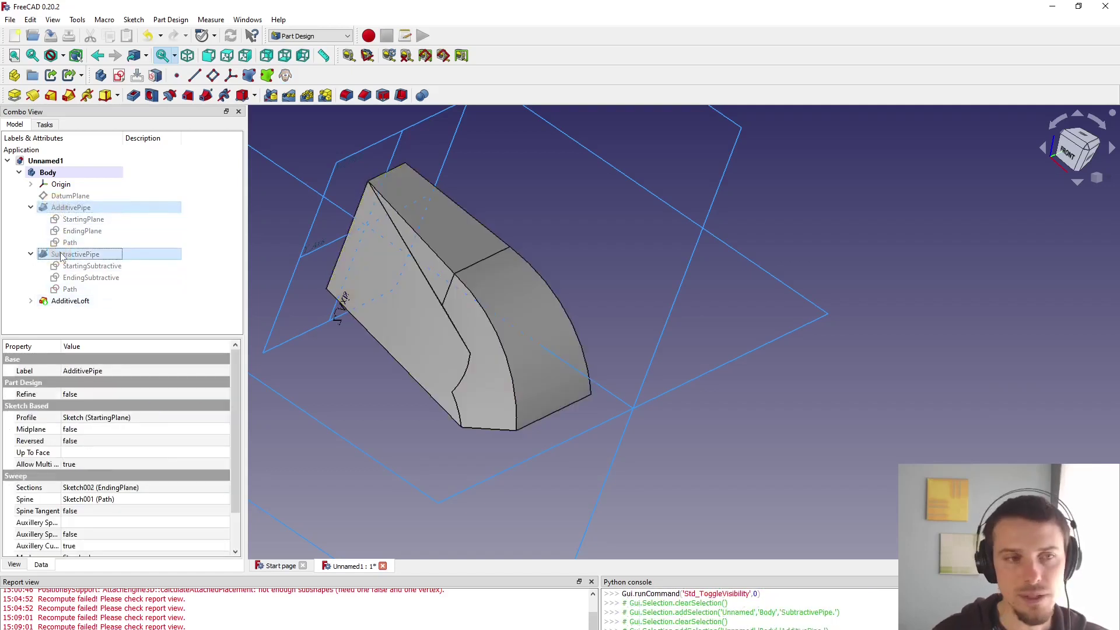
key(Delete)
key(Return)
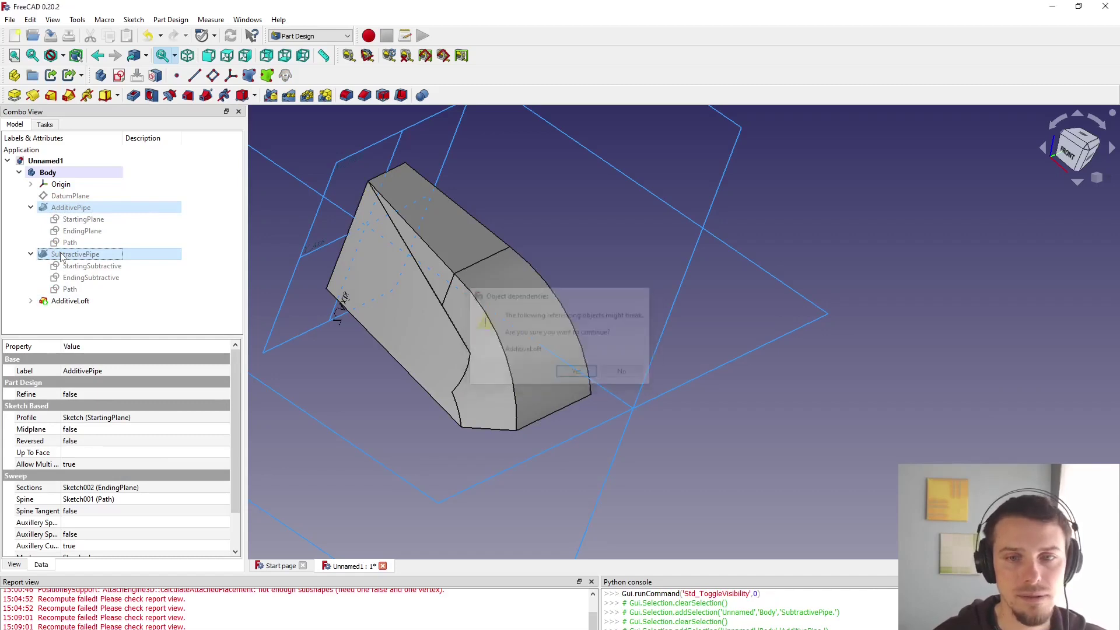
middle_drag(527, 433, 605, 422)
middle_drag(367, 275, 502, 379)
Undo the pipe deletion, hide the AdditiveLoft, and show the SubtractivePipe again.
key(ctrl+z)
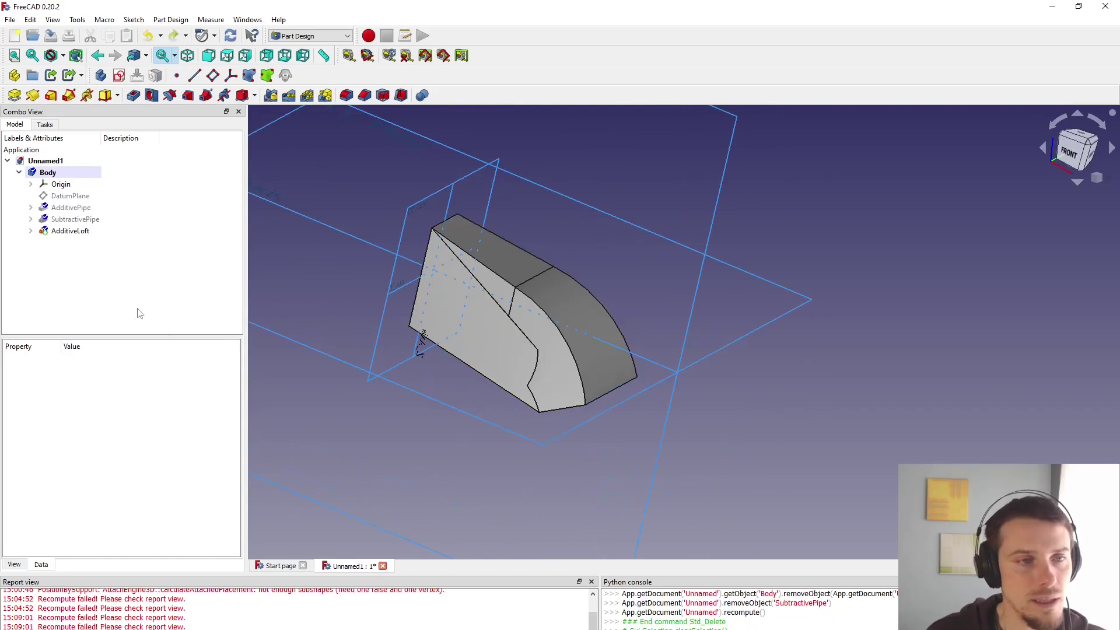
click(65, 231)
key(space)
key(space)
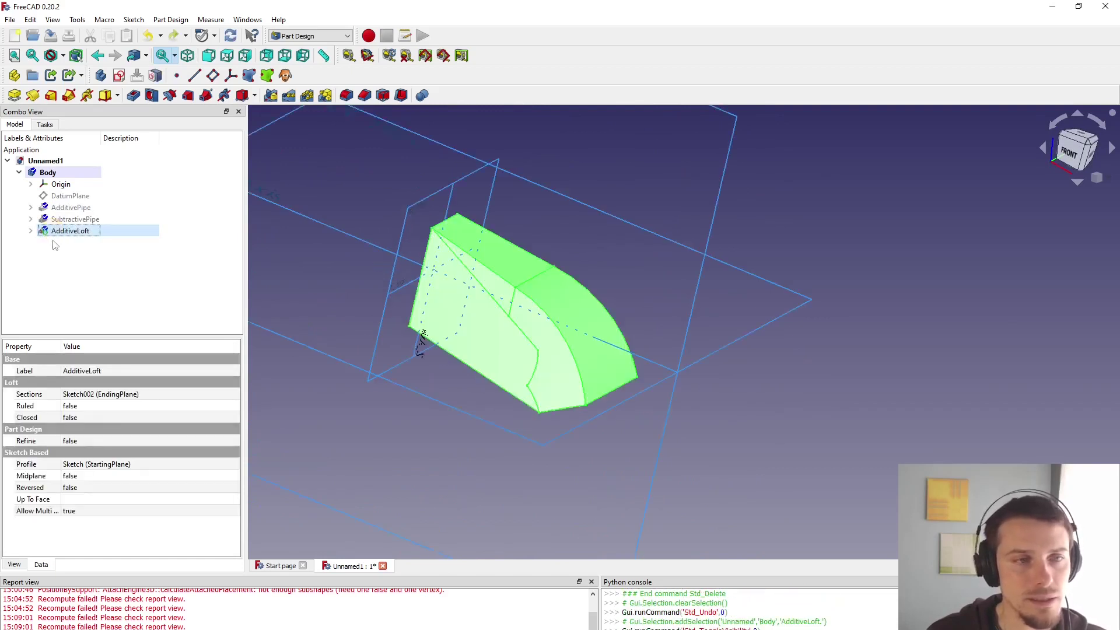
click(31, 219)
click(30, 207)
click(57, 257)
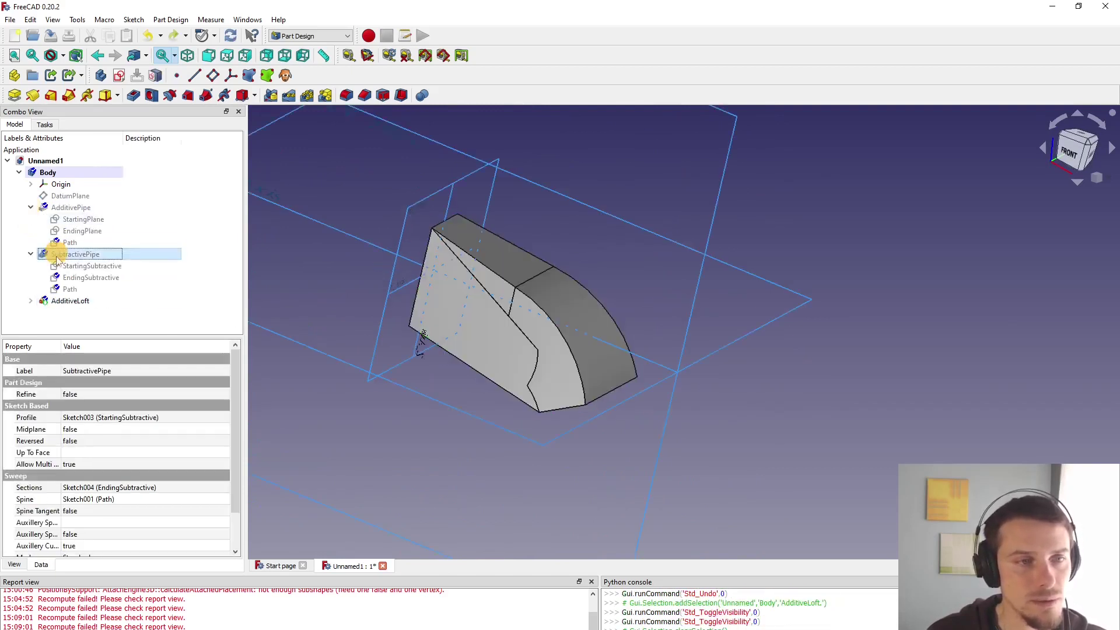
click(65, 300)
key(space)
click(70, 254)
key(space)
Orbit around the curved pipe solid to inspect it.
click(67, 208)
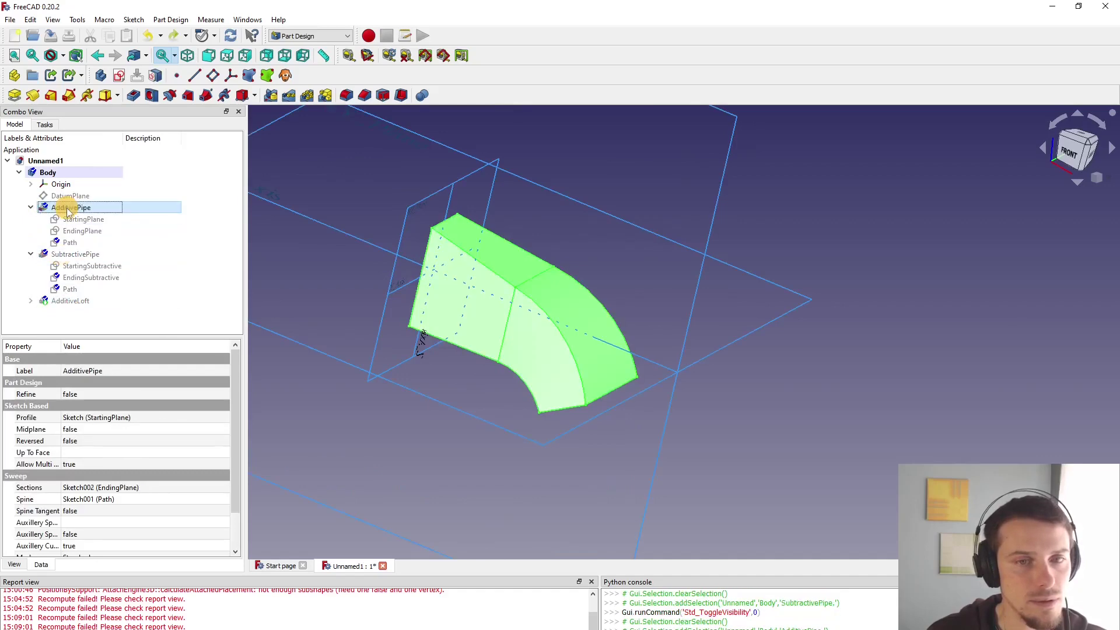
click(418, 343)
middle_drag(418, 343, 514, 419)
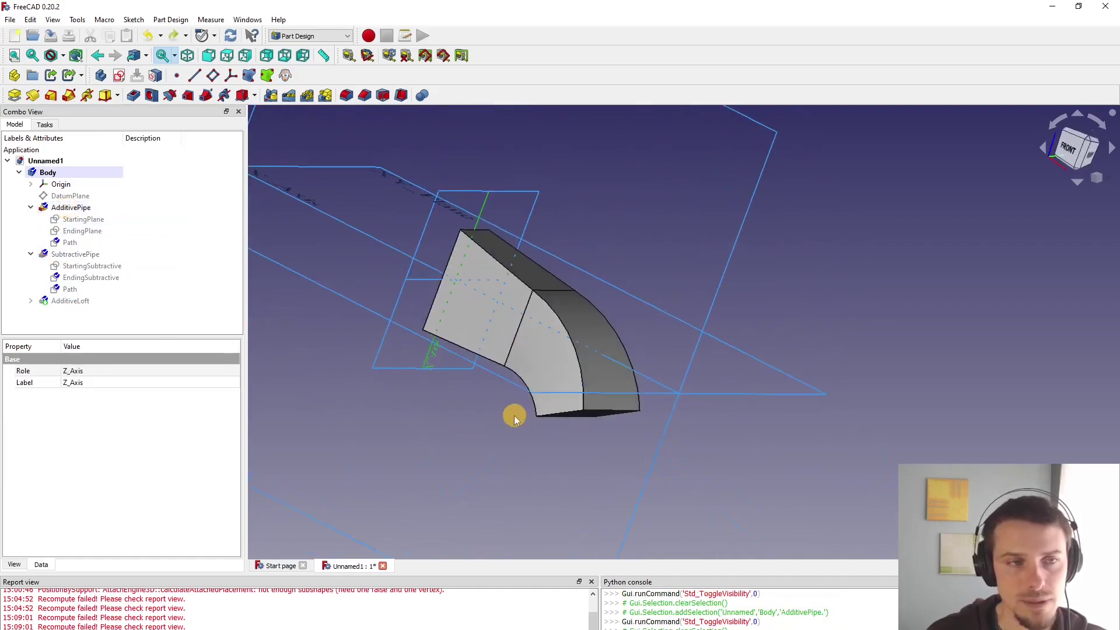
click(93, 254)
click(446, 387)
mouse_move(445, 387)
middle_down()
mouse_move(491, 397)
mouse_move(573, 444)
mouse_move(462, 387)
middle_up()
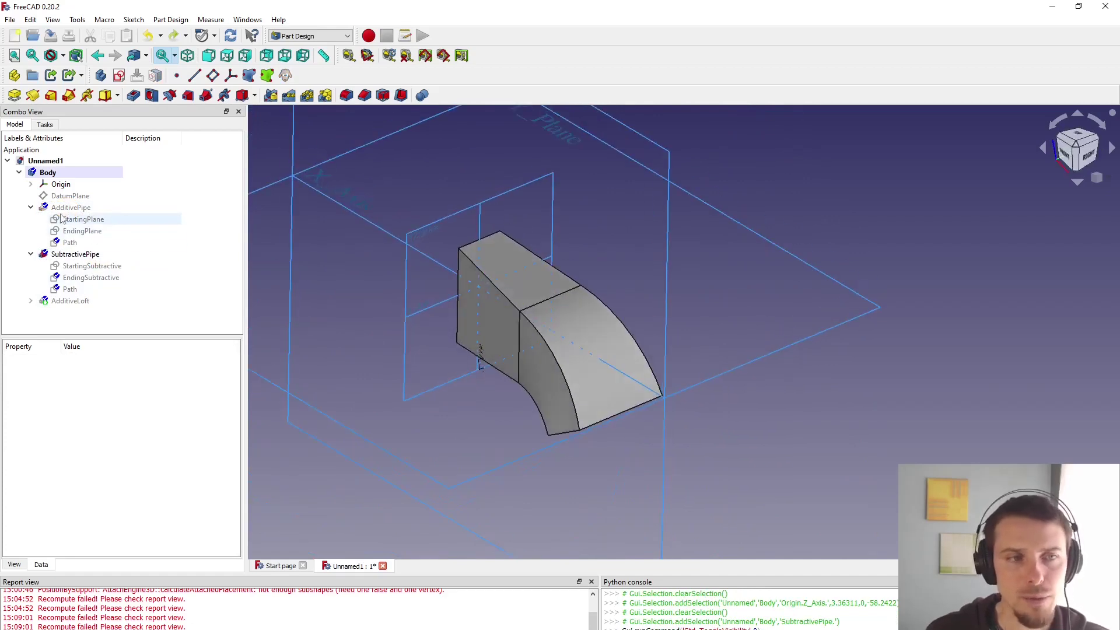
In the Path sketch, set the straight start length to 120 mm and the bend angle to 50°.
double_click(69, 243)
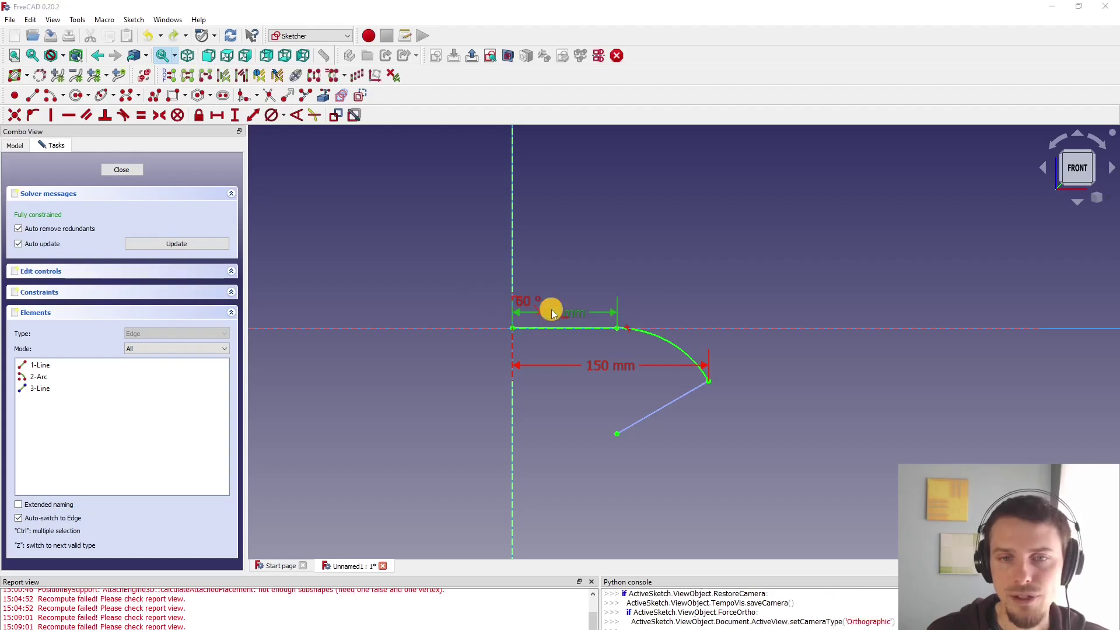
double_click(551, 310)
text(80)
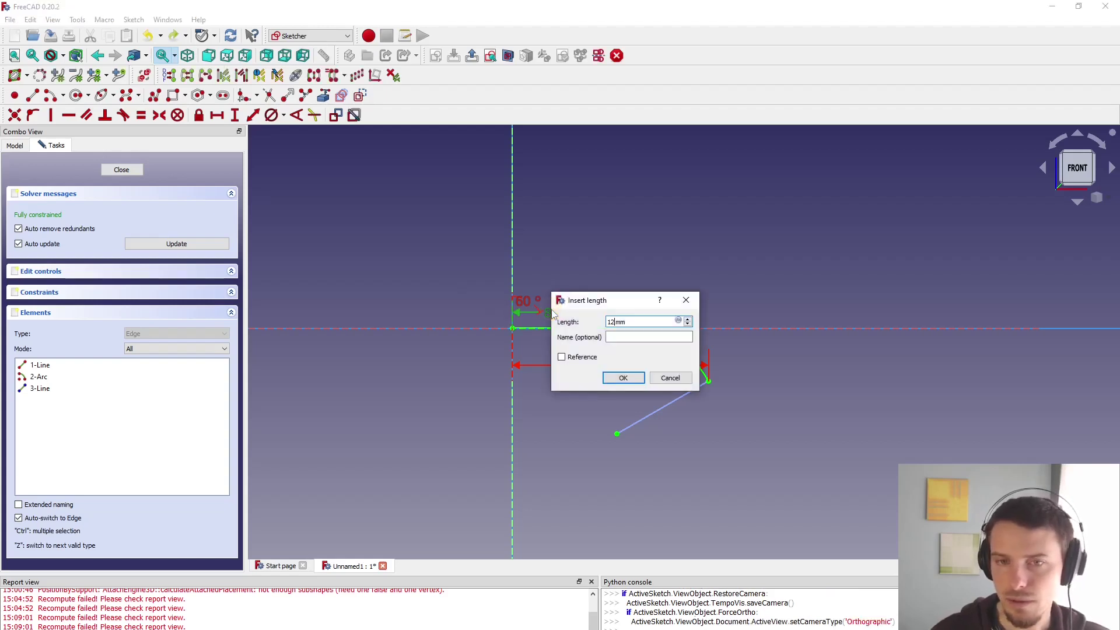
key(Return)
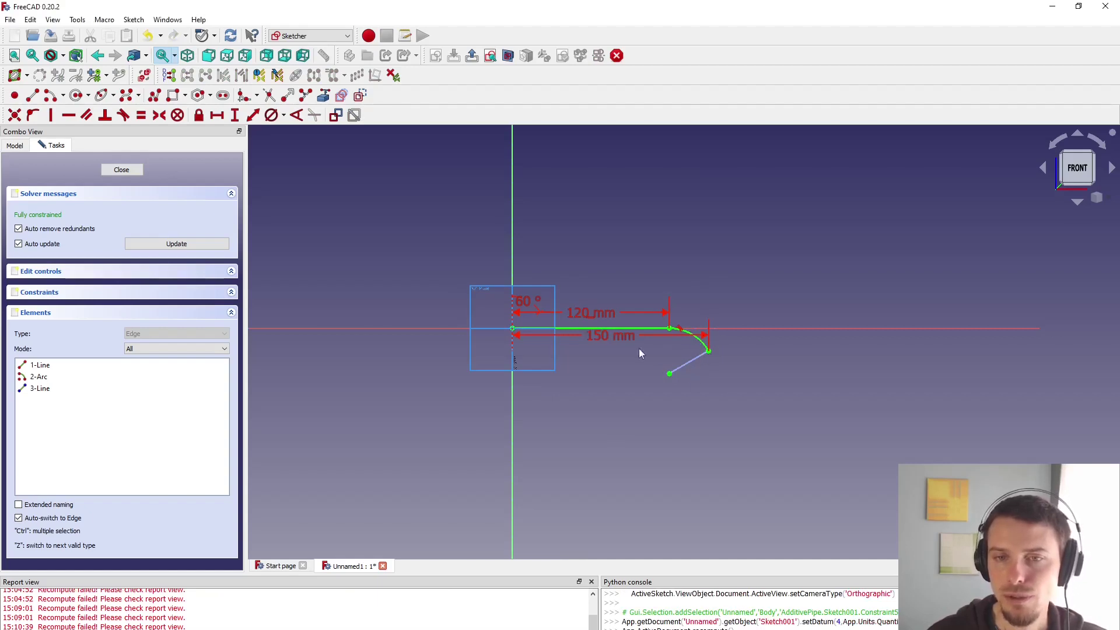
double_click(521, 299)
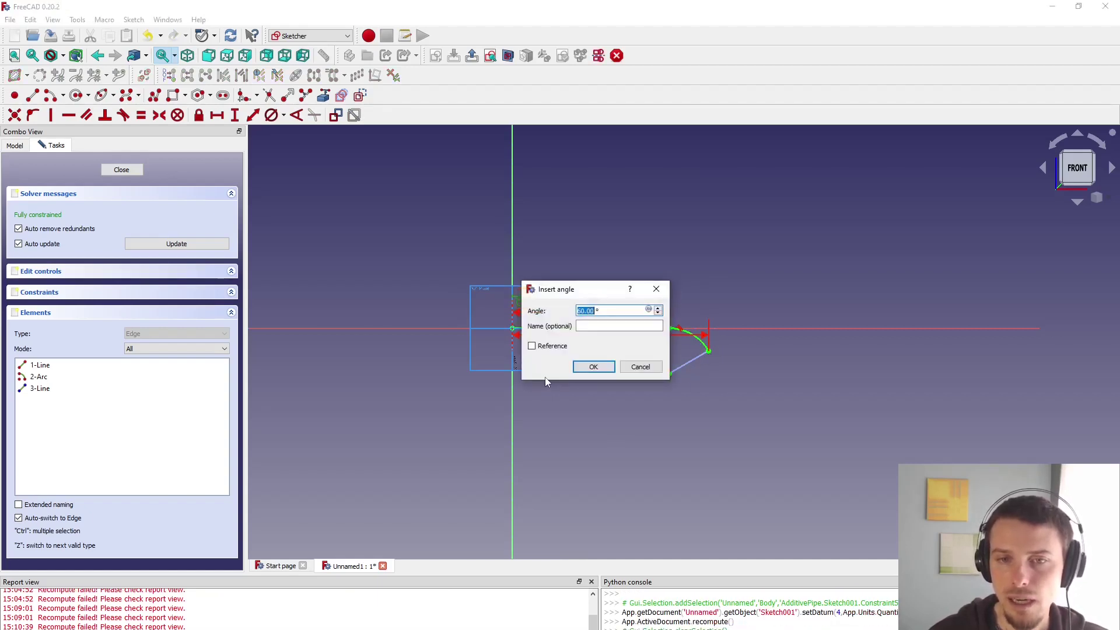
text(50)
key(Return)
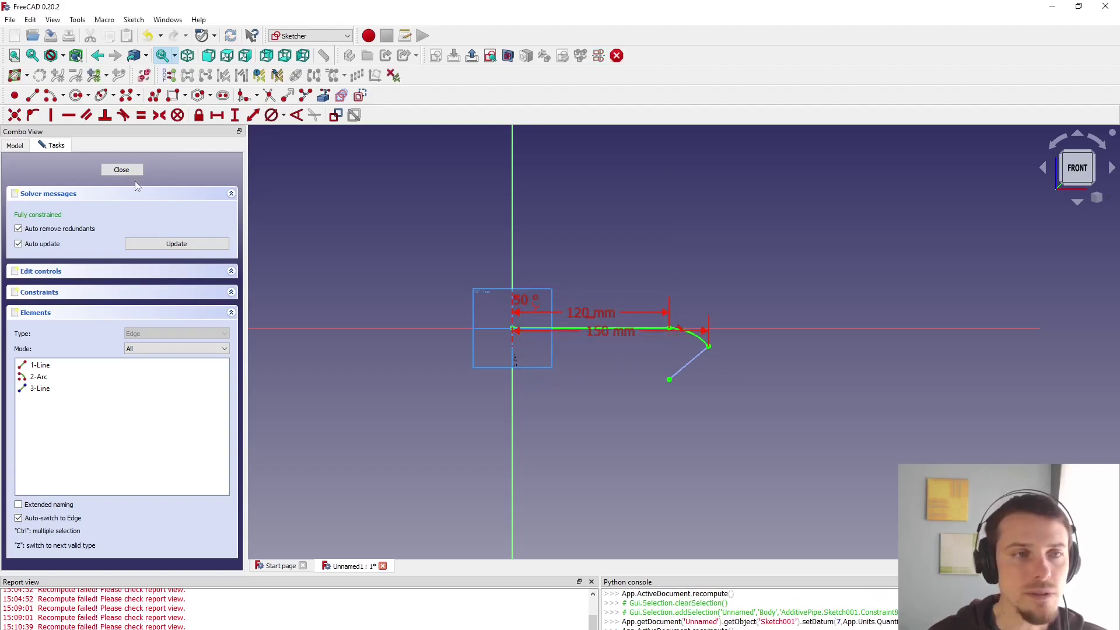
click(123, 169)
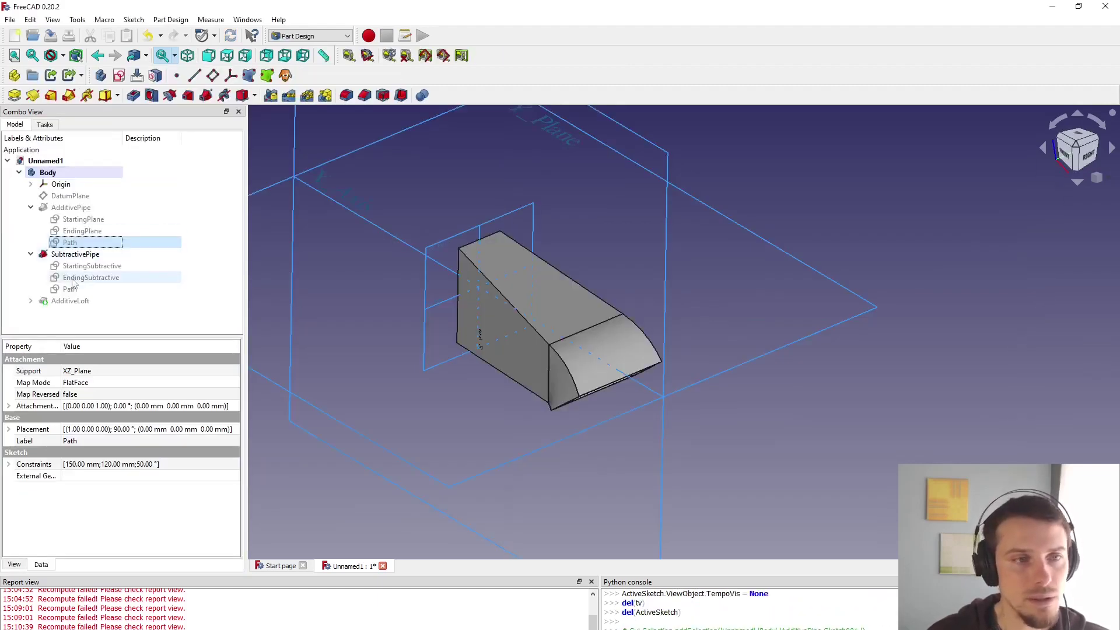
Orbit and zoom to inspect the reshaped duct, selecting its end face.
drag(467, 382, 515, 296)
scroll(521, 365, up, 5)
click(500, 343)
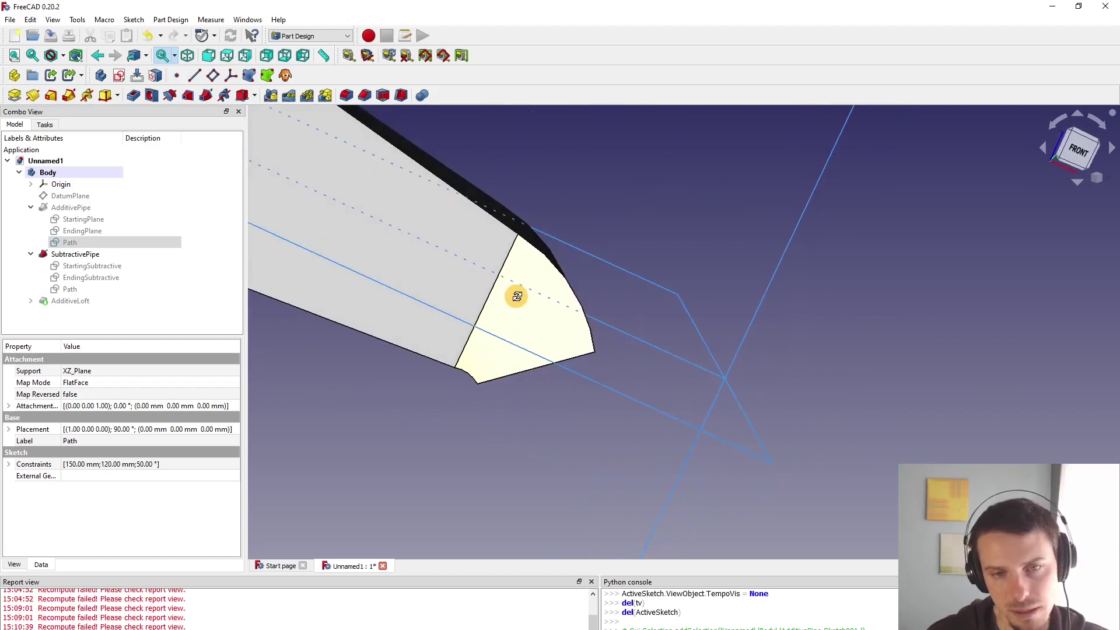
In the Path sketch, change the overall length to 200 mm and the bend angle to 25°.
double_click(65, 243)
scroll(503, 390, up, 5)
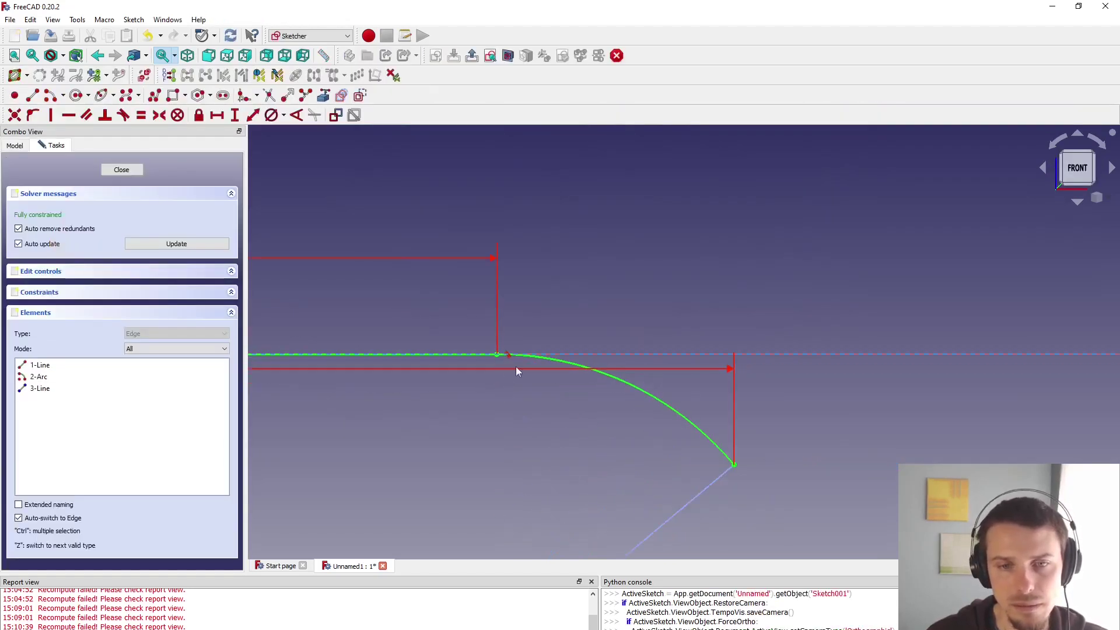
scroll(533, 391, down, 4)
click(431, 386)
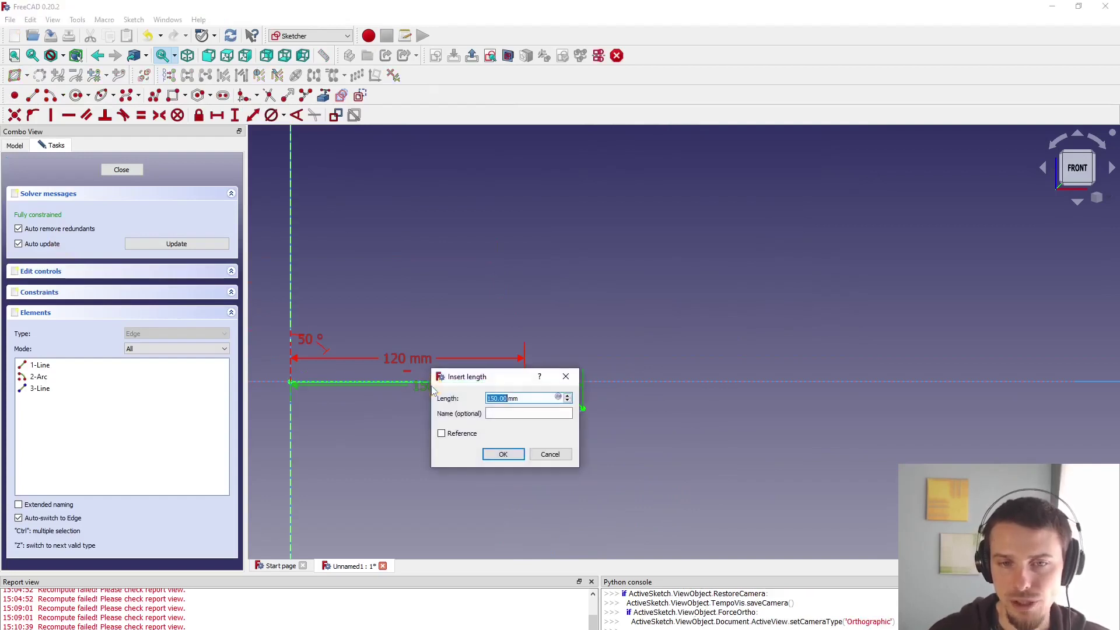
text(200)
key(Return)
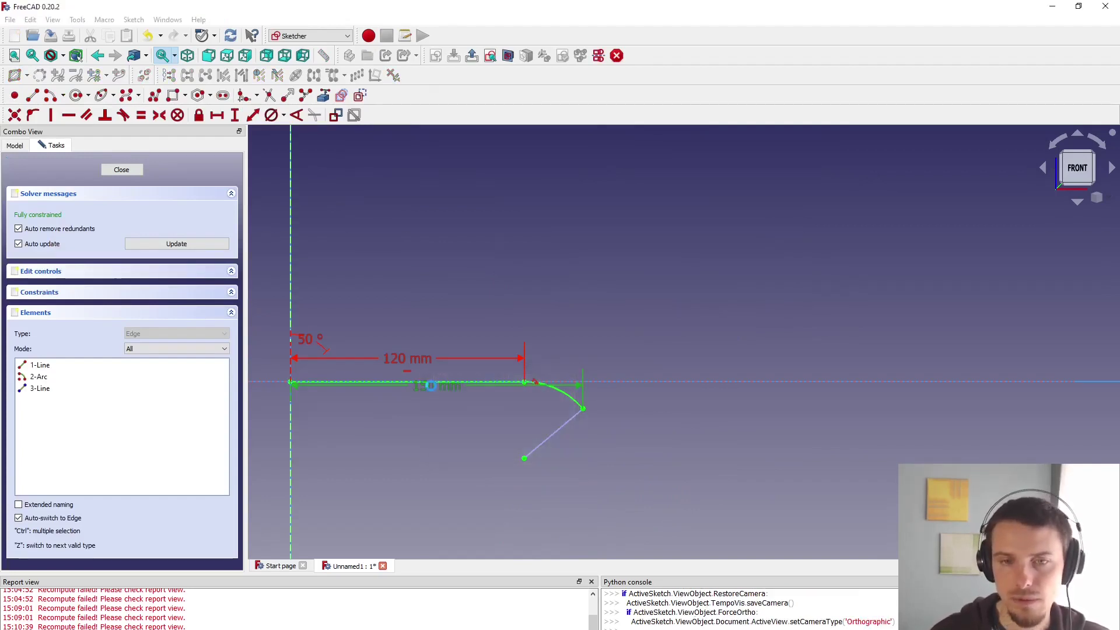
double_click(306, 340)
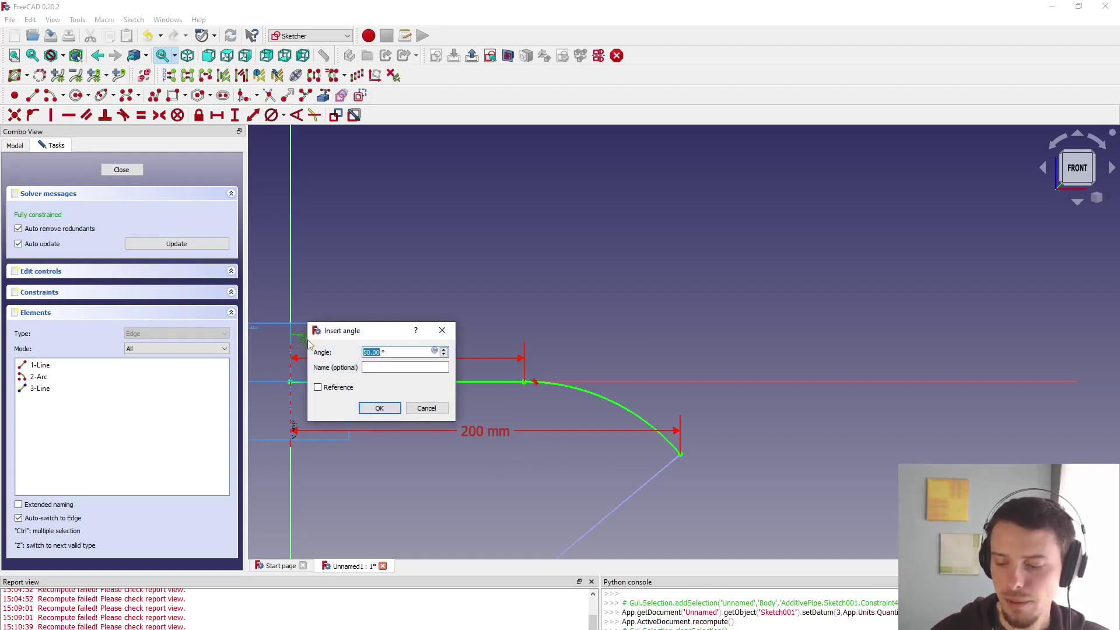
text(45)
key(Return)
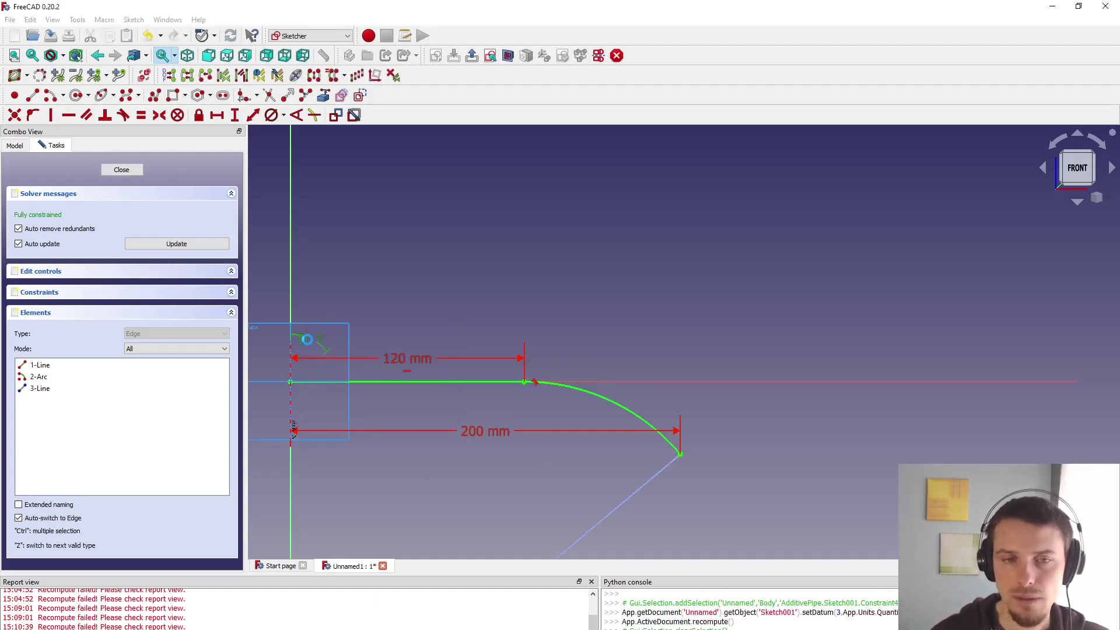
click(132, 169)
Orbit around the longer, gentler duct to view it from other sides.
scroll(507, 320, up, 2)
scroll(562, 371, down, 2)
middle_drag(562, 374, 474, 382)
middle_drag(815, 349, 719, 331)
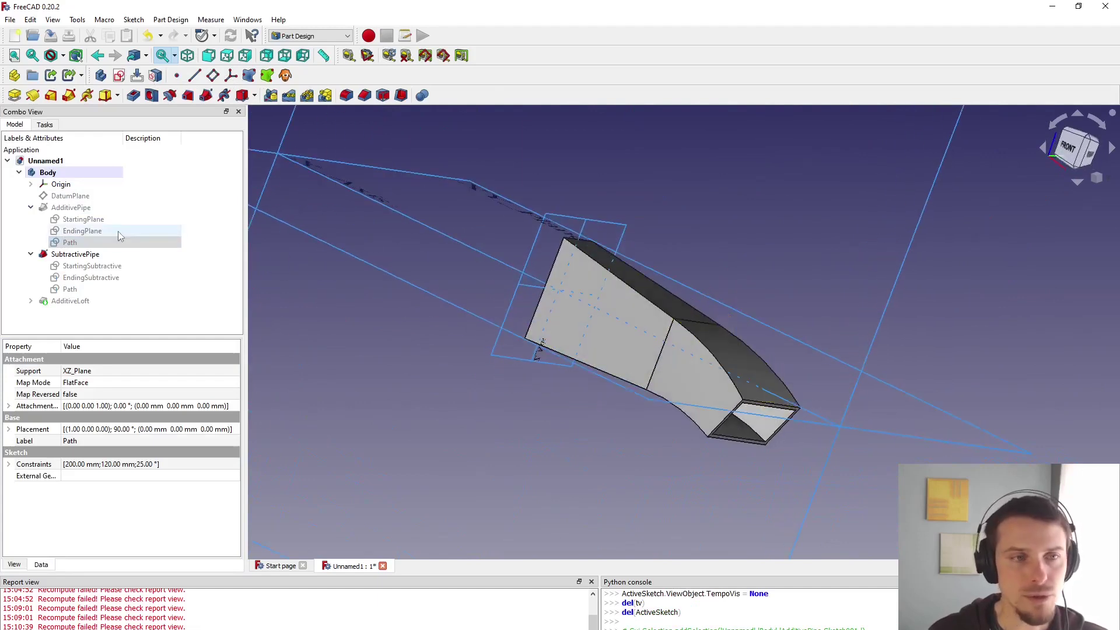
middle_drag(644, 255, 461, 350)
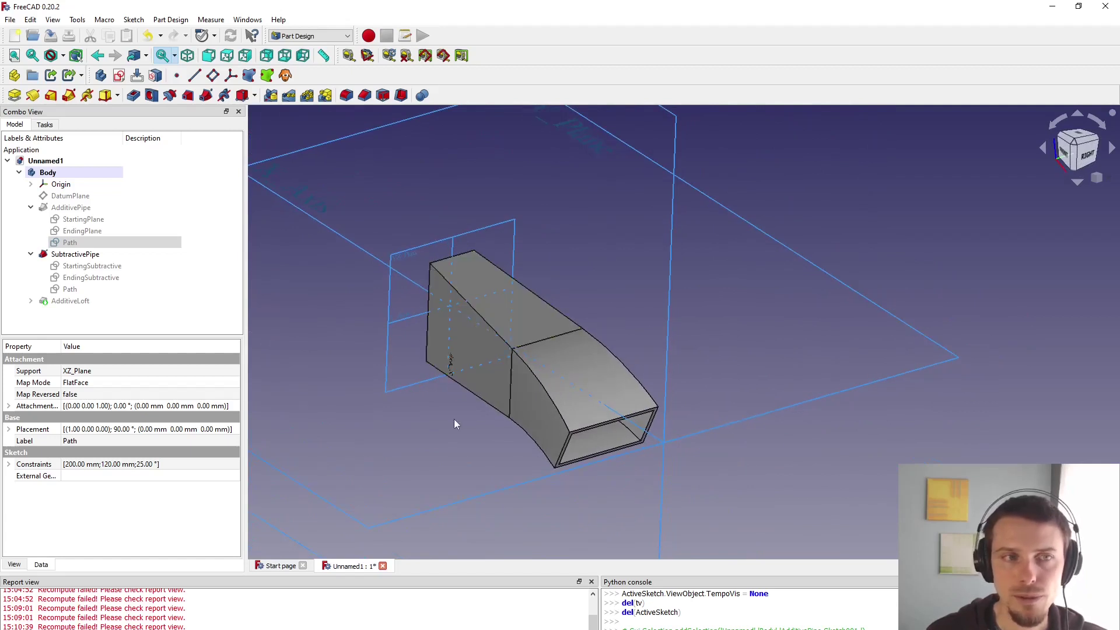